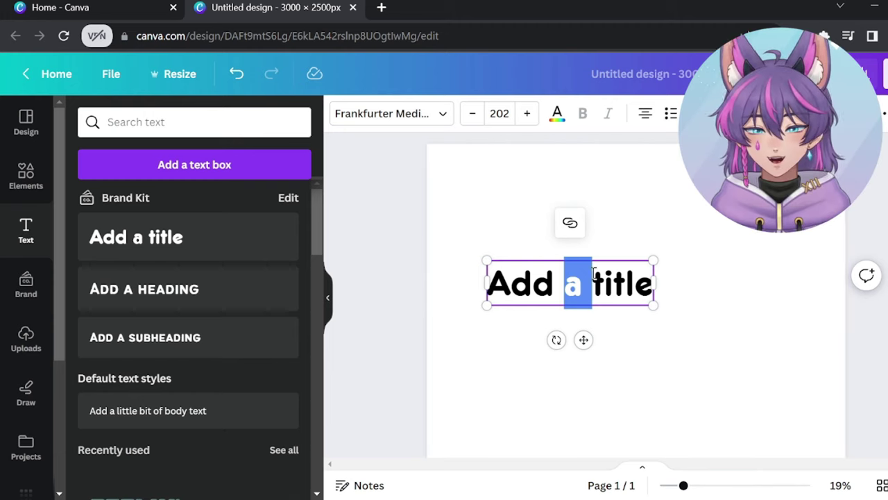
# - Replace the placeholder title with "kaeriruu" and enlarge the text to a font size of 357
pyautogui.hotkey('ctrl', 'a')
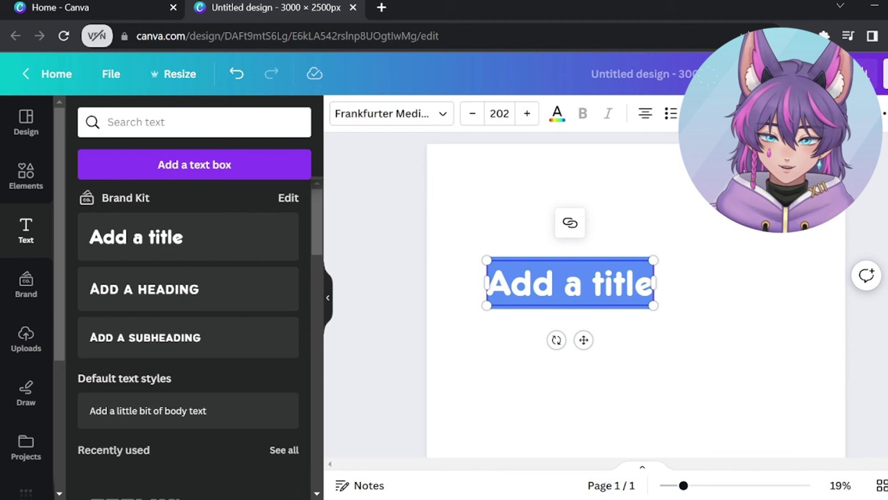
pyautogui.write('kaeriruu')
pyautogui.hotkey('ctrl', 'a')
pyautogui.moveTo(639, 258); pyautogui.dragTo(727, 230)
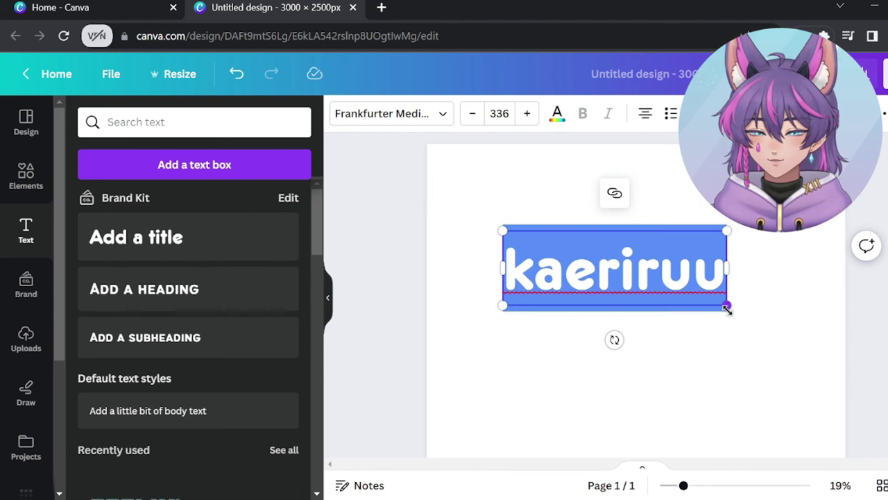
pyautogui.moveTo(726, 308); pyautogui.dragTo(739, 310)
# - Change the word's font to Frankfurter Normal and enlarge it to a font size of 369
pyautogui.click(392, 113)
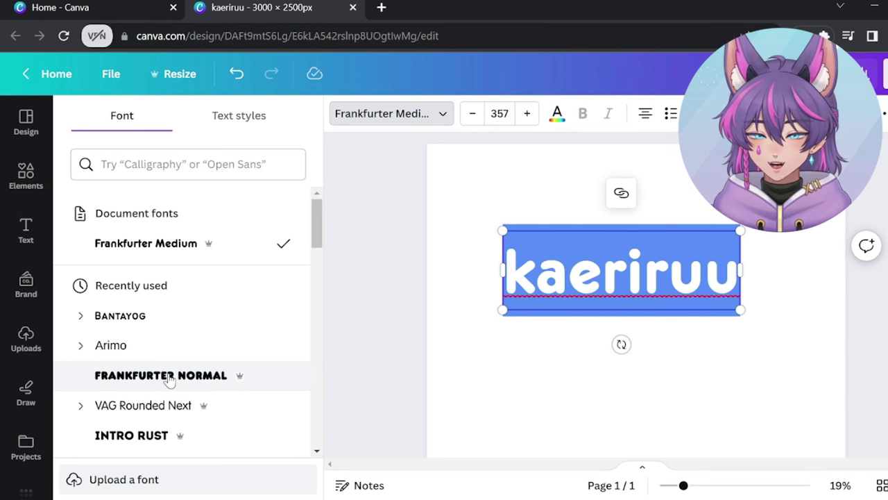
pyautogui.click(206, 383)
pyautogui.press('Escape')
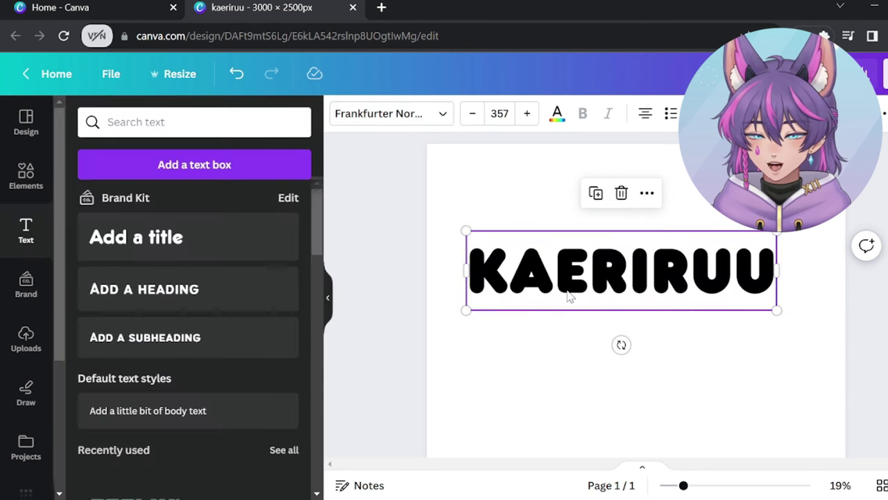
pyautogui.moveTo(777, 307)
pyautogui.mouseDown()
pyautogui.moveTo(741, 298)
pyautogui.moveTo(787, 312)
pyautogui.mouseUp()
# - Duplicate the word directly below the original and set the copy's font to Sunborn
pyautogui.moveTo(677, 274); pyautogui.dragTo(666, 325)
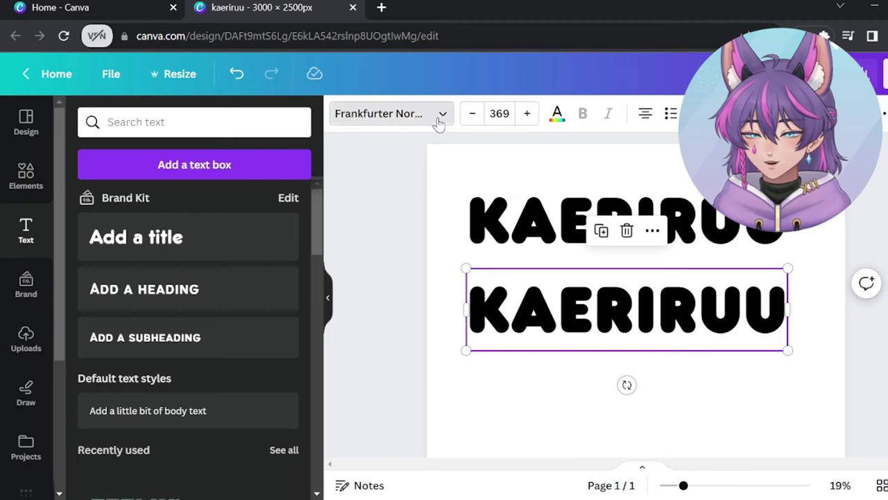
pyautogui.click(439, 123)
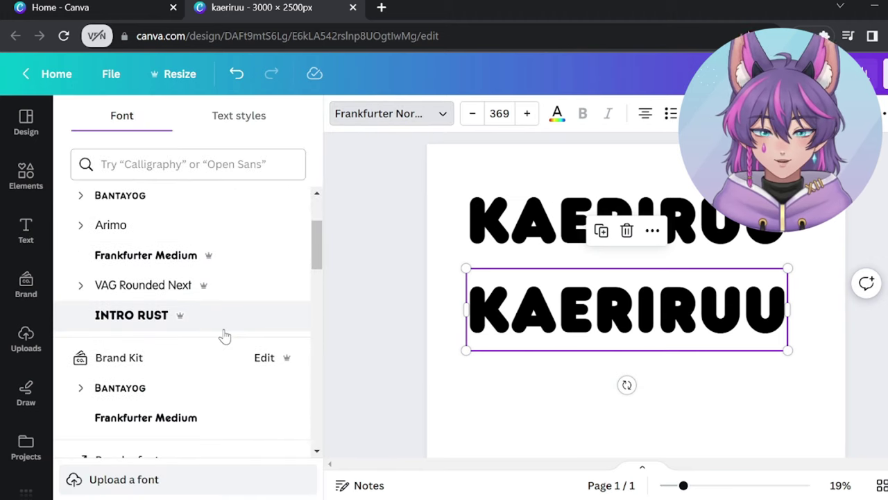
pyautogui.scroll(-15, 224, 336)
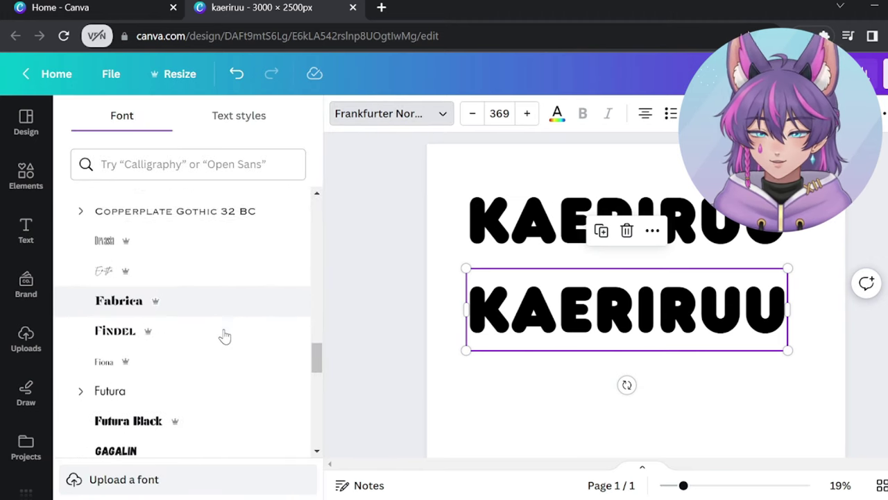
pyautogui.scroll(-15, 225, 336)
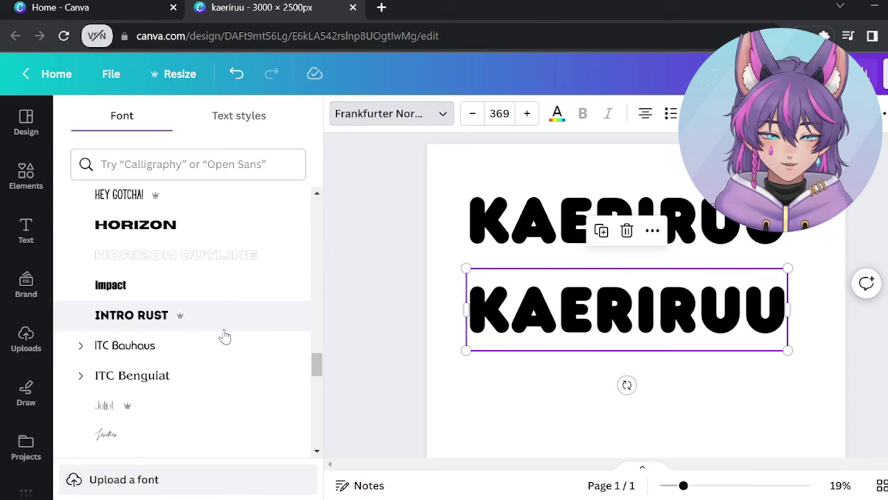
pyautogui.click(305, 257)
pyautogui.click(298, 272)
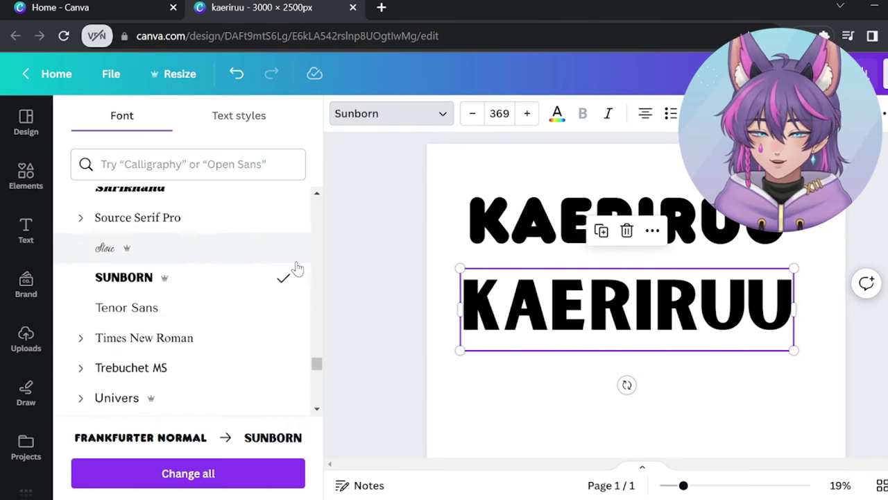
# - Change the lower word's font to Oilvare Base
pyautogui.scroll(-2, 218, 382)
pyautogui.scroll(2, 248, 307)
pyautogui.scroll(-6, 248, 308)
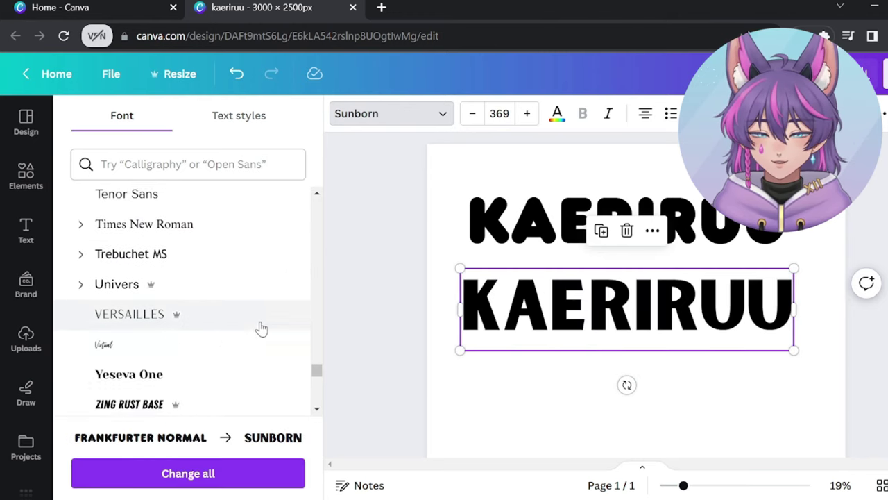
pyautogui.click(89, 175)
pyautogui.click(86, 165)
pyautogui.click(153, 199)
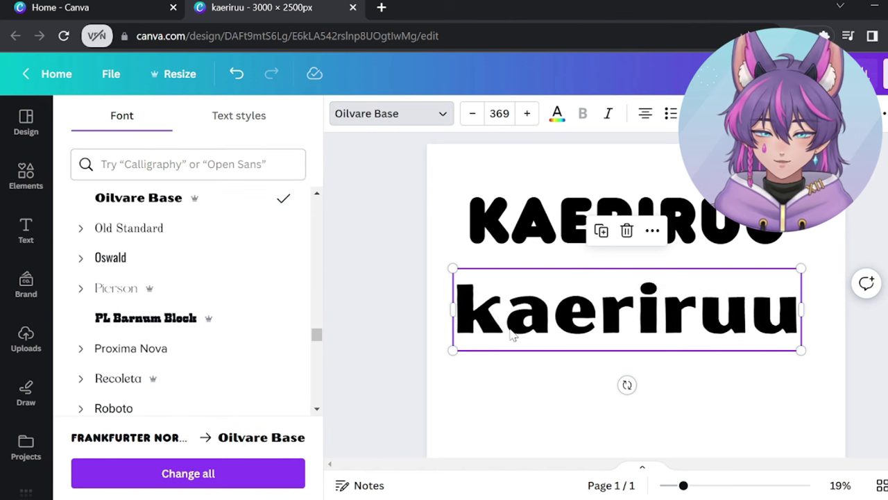
# - Duplicate the Oilvare Base word and stack the two copies beneath the top word
pyautogui.doubleClick(485, 321)
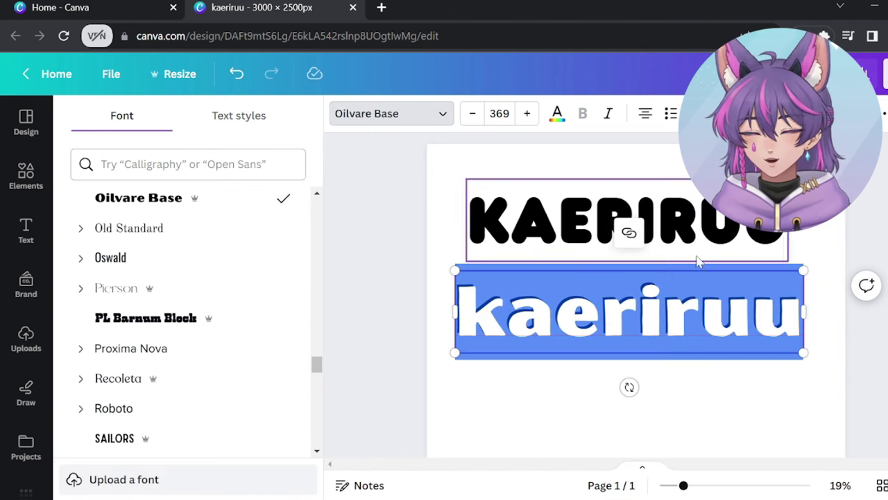
pyautogui.click(393, 113)
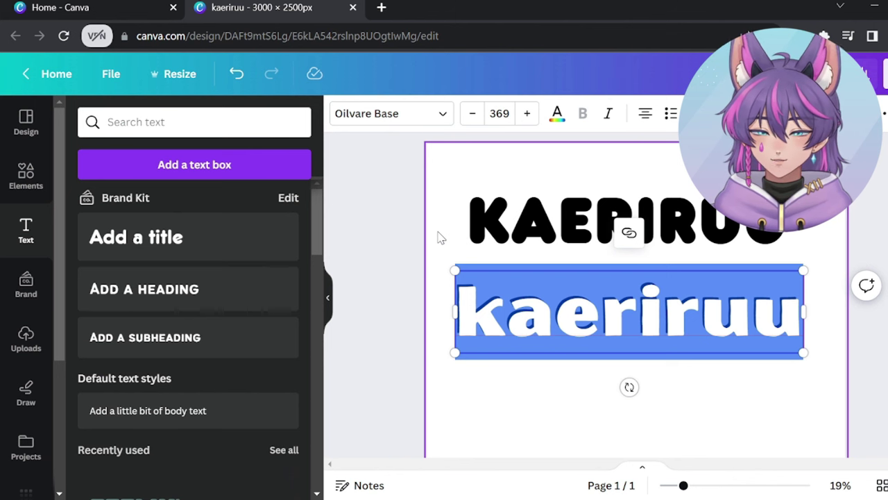
pyautogui.press('Escape')
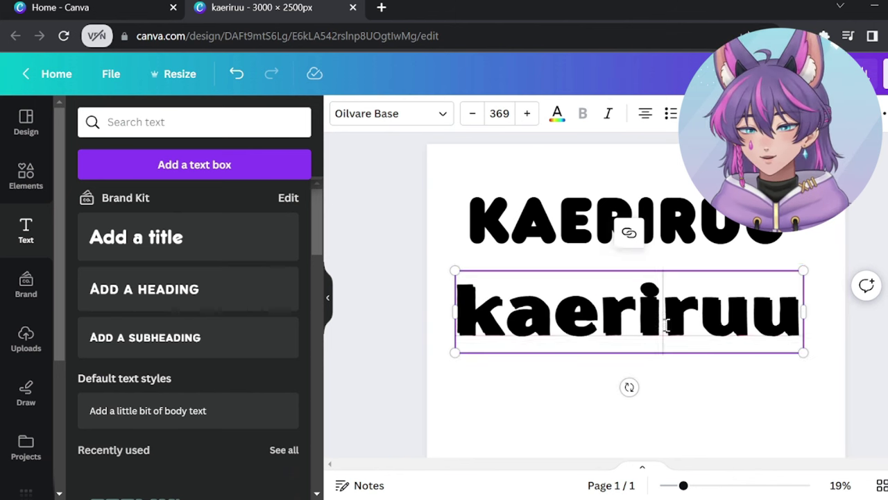
pyautogui.hotkey('ctrl', 'd')
pyautogui.moveTo(723, 312); pyautogui.dragTo(724, 298)
pyautogui.click(725, 223)
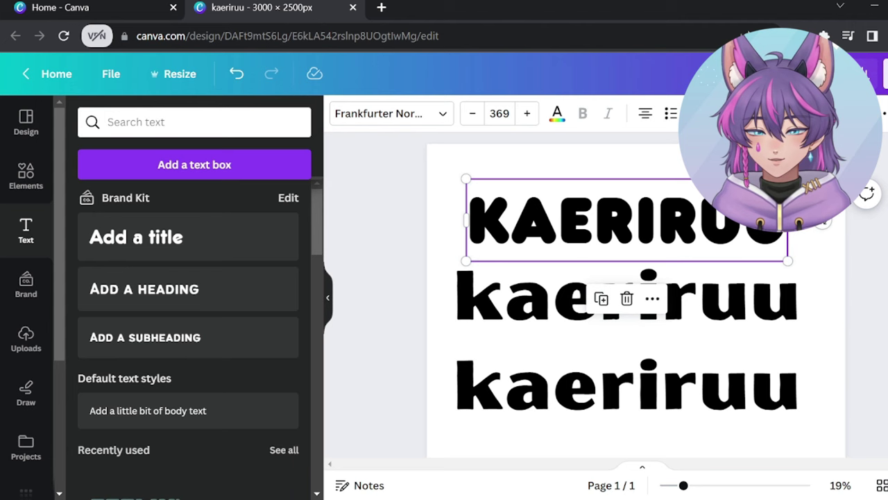
# - Try other fonts, including Binggo Wood, on the middle copy of the word
pyautogui.click(694, 306)
pyautogui.click(389, 113)
pyautogui.scroll(-10, 165, 287)
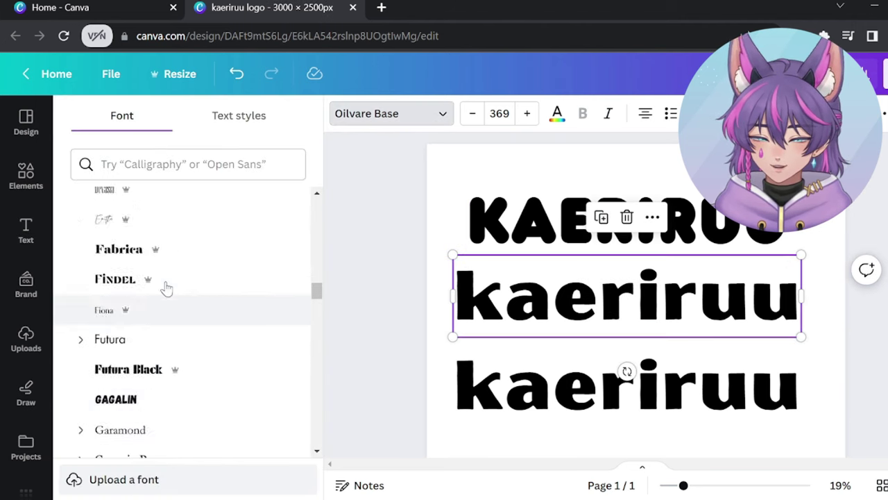
pyautogui.scroll(-15, 165, 287)
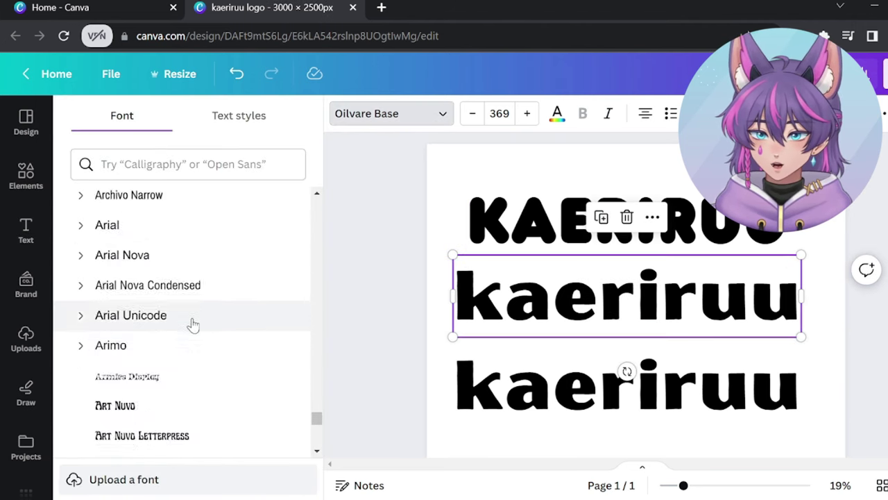
pyautogui.scroll(-10, 193, 325)
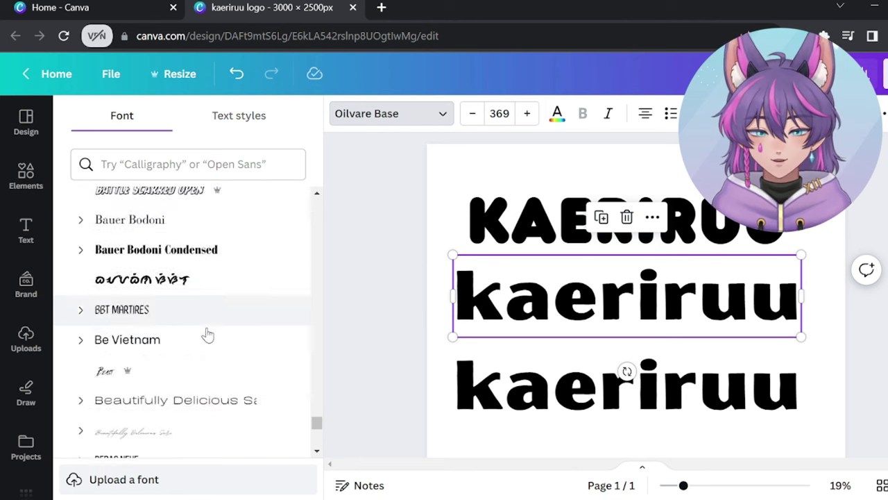
pyautogui.scroll(1, 157, 262)
pyautogui.click(157, 258)
pyautogui.scroll(-6, 229, 312)
pyautogui.click(174, 316)
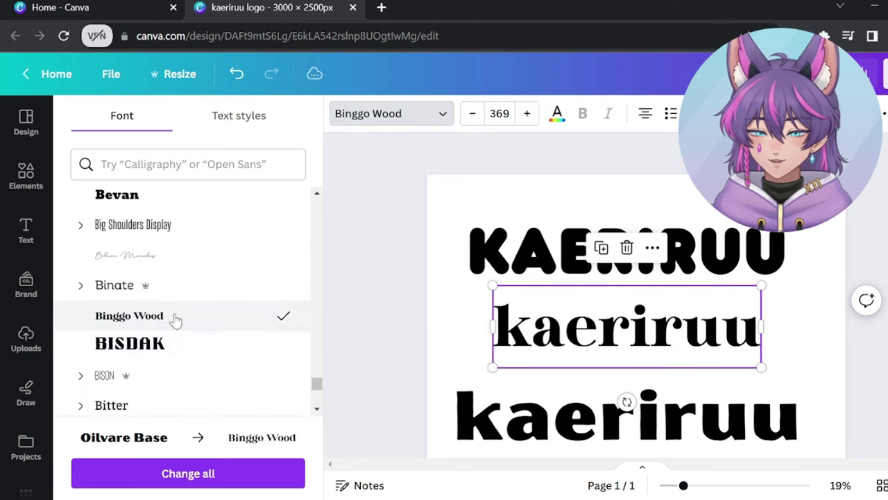
pyautogui.scroll(-10, 142, 299)
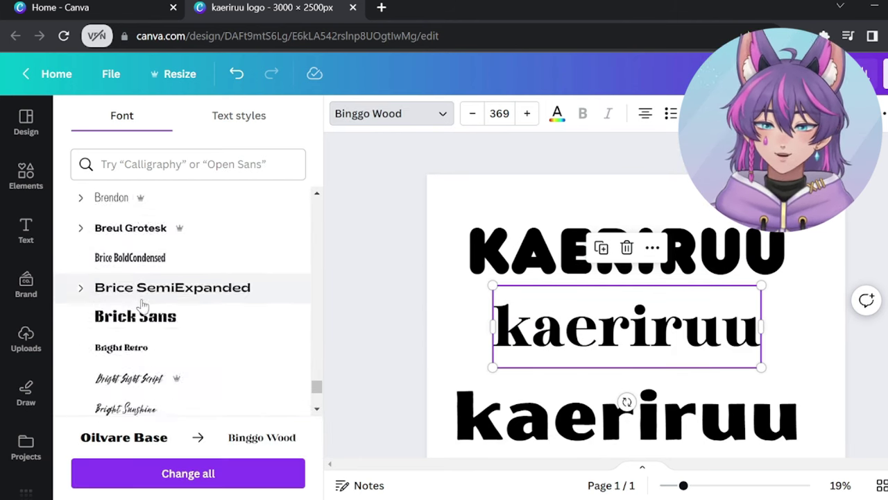
pyautogui.click(140, 298)
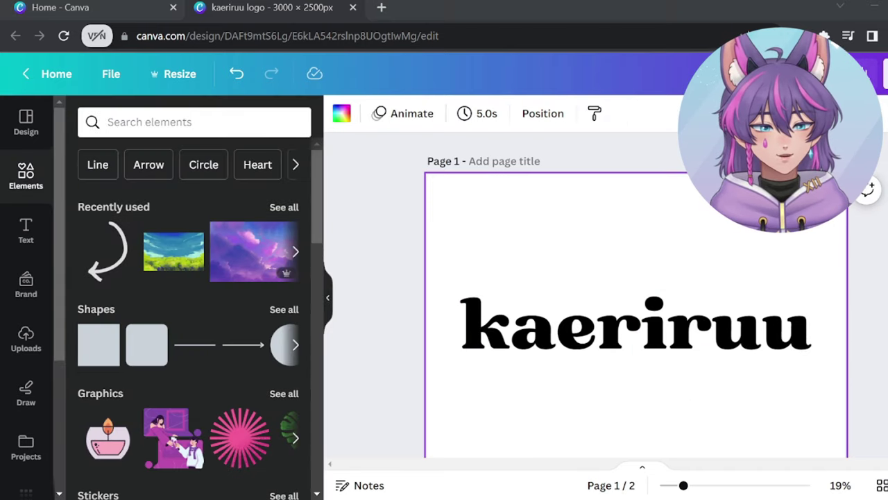
# - Insert a line with hollow circle ends and stretch it beneath the word "kaeriruu"
pyautogui.click(282, 307)
pyautogui.scroll(3, 256, 291)
pyautogui.scroll(-10, 251, 234)
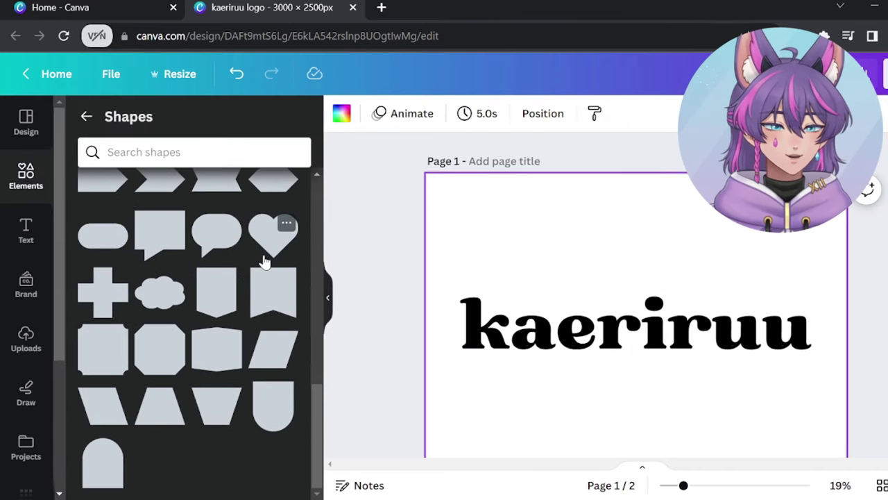
pyautogui.scroll(10, 216, 349)
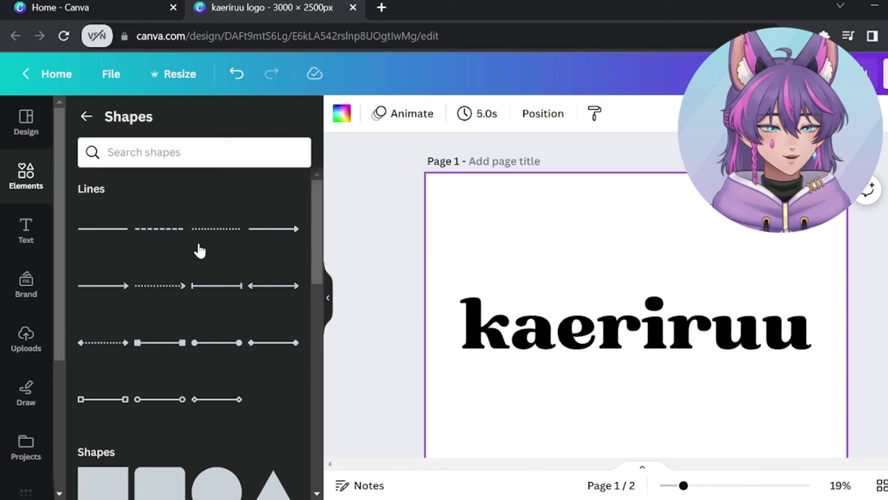
pyautogui.click(159, 399)
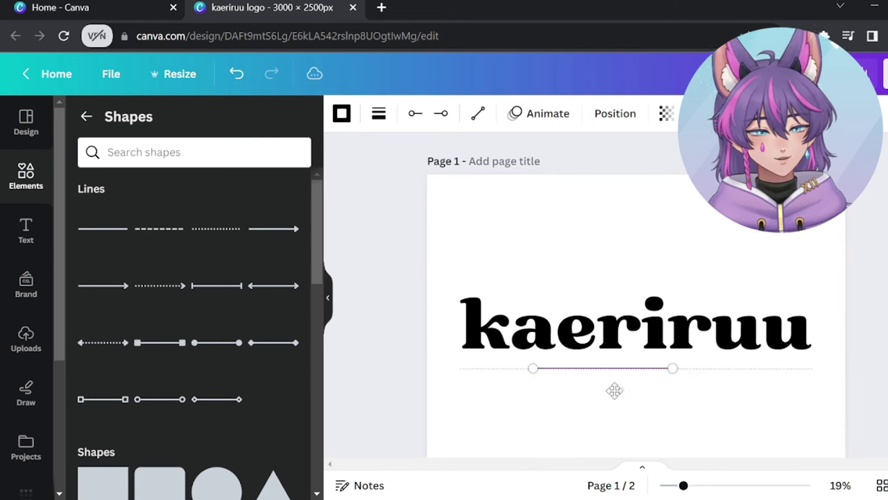
pyautogui.moveTo(615, 389); pyautogui.dragTo(553, 395)
pyautogui.moveTo(600, 359); pyautogui.dragTo(792, 359)
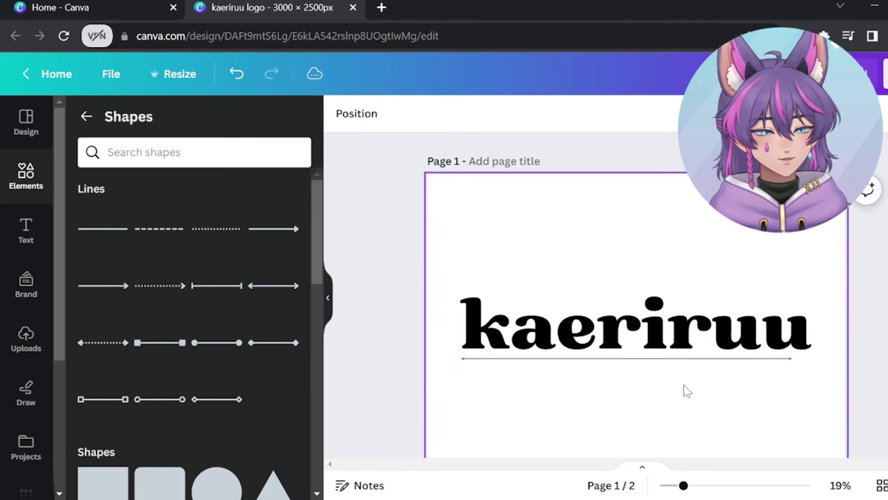
# - Change the underline to the Elbowed line type and pull its middle segment down below the end points
pyautogui.click(477, 115)
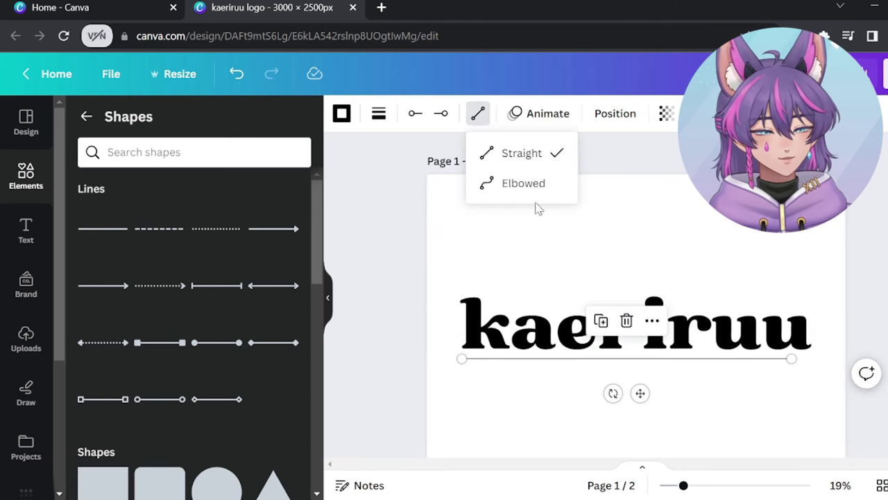
pyautogui.click(524, 182)
pyautogui.moveTo(627, 359); pyautogui.dragTo(626, 384)
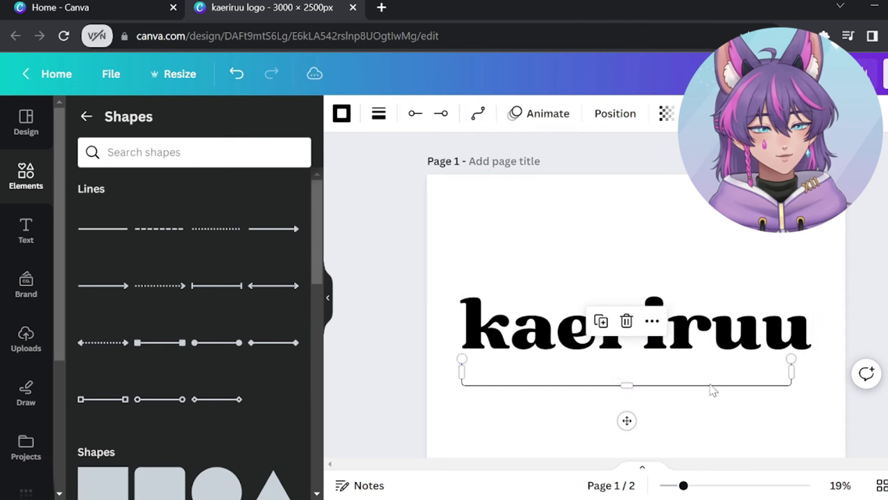
# - Set the elbowed line's weight to 20 and its corner rounding to 100
pyautogui.click(379, 114)
pyautogui.moveTo(386, 248); pyautogui.dragTo(407, 244)
pyautogui.click(753, 396)
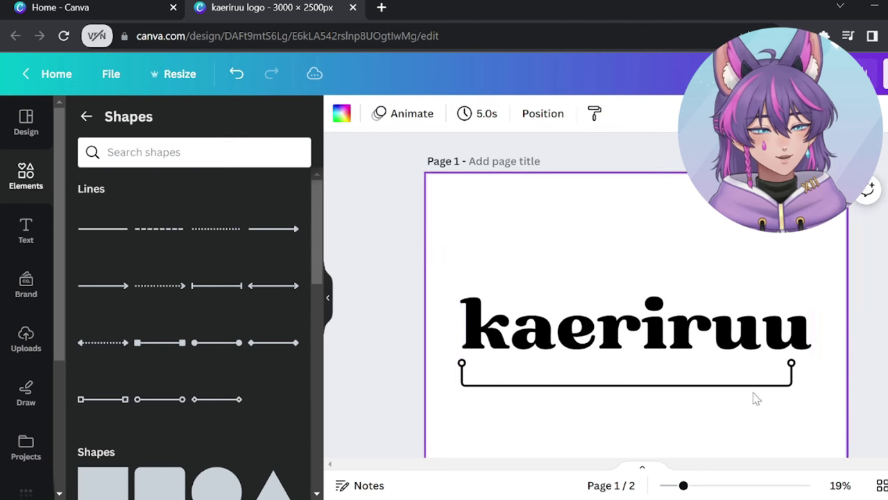
pyautogui.click(587, 385)
pyautogui.click(379, 114)
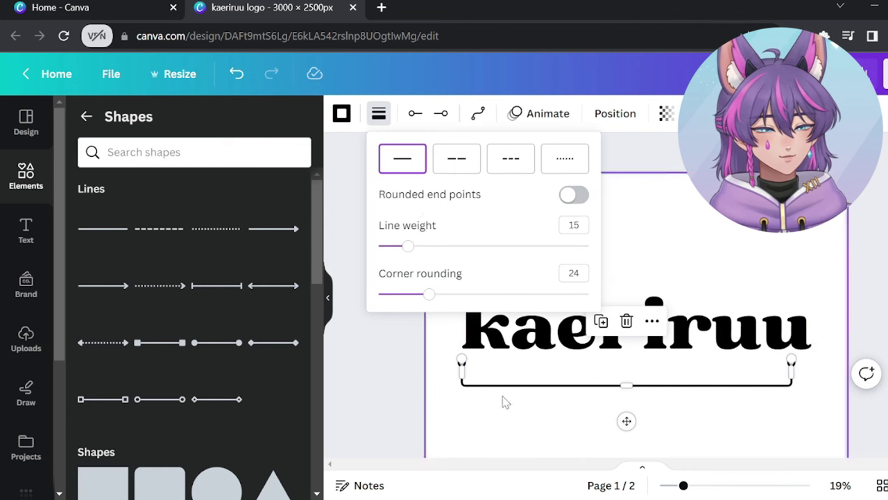
pyautogui.moveTo(406, 246); pyautogui.dragTo(418, 245)
pyautogui.moveTo(429, 294); pyautogui.dragTo(625, 291)
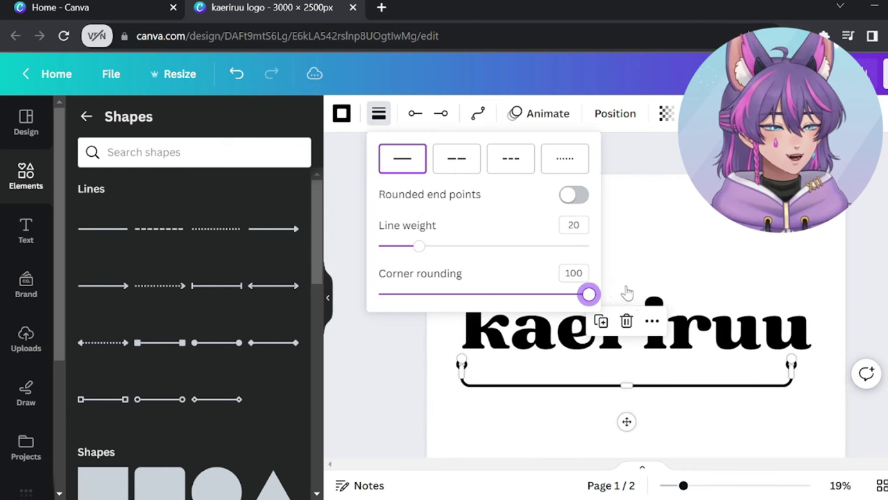
# - Reshape the line into a stepped underline starting close under the "k", with a filled circle at its left end
pyautogui.moveTo(461, 360); pyautogui.dragTo(474, 355)
pyautogui.moveTo(687, 382); pyautogui.dragTo(692, 374)
pyautogui.click(829, 344)
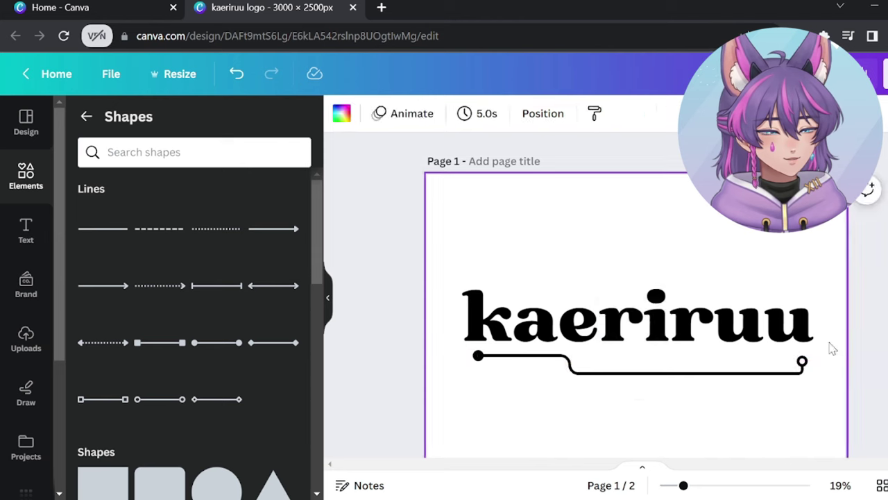
# - Duplicate the stepped underline and place the copy, mirrored vertically, above the word
pyautogui.click(652, 373)
pyautogui.click(732, 382)
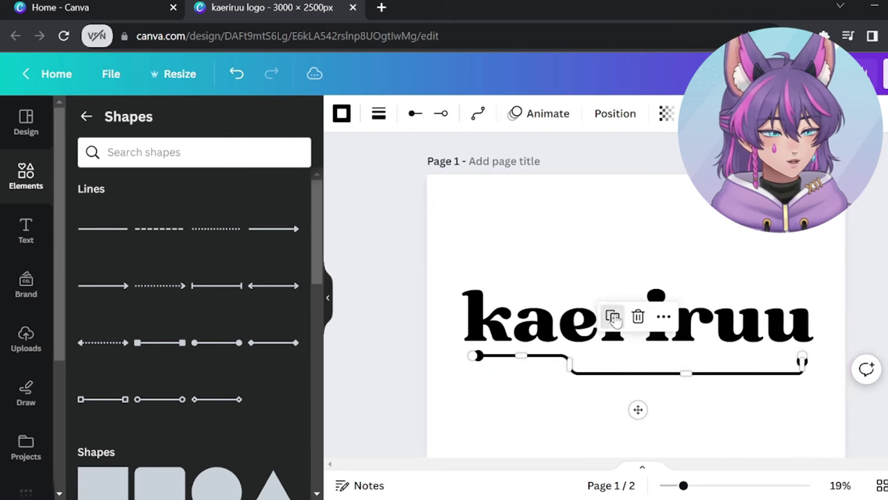
pyautogui.click(612, 317)
pyautogui.click(789, 276)
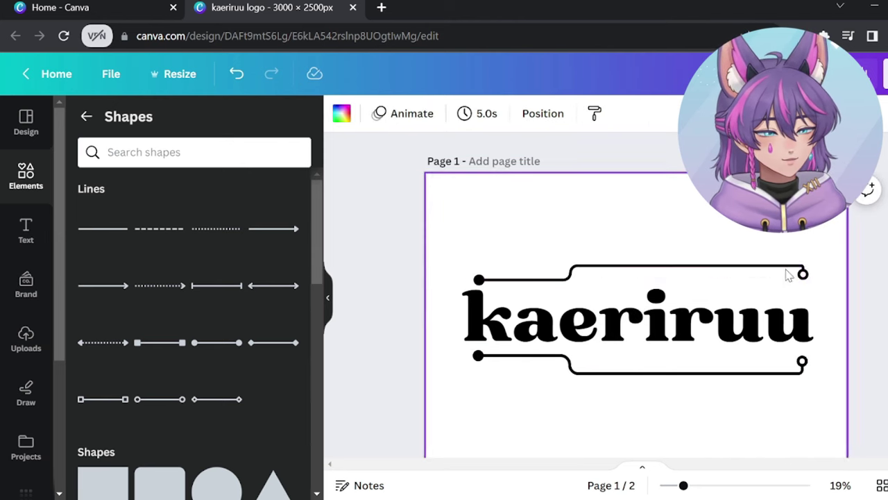
# - Adjust the upper line's segments and right end point, and open its colour options
pyautogui.click(778, 266)
pyautogui.moveTo(525, 280); pyautogui.dragTo(539, 268)
pyautogui.moveTo(803, 274); pyautogui.dragTo(798, 280)
pyautogui.click(761, 238)
pyautogui.click(583, 280)
pyautogui.click(339, 114)
pyautogui.click(86, 204)
pyautogui.click(637, 237)
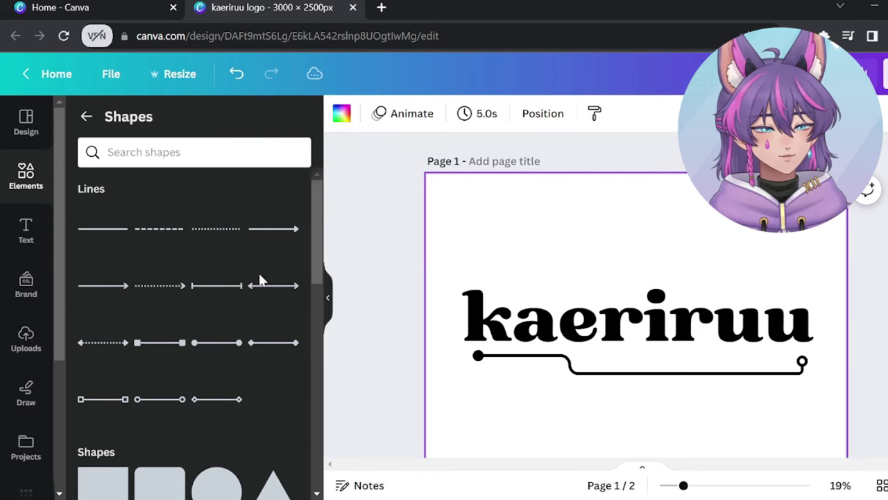
# - Fill the circle with a two-colour gradient running from light purple #DCC5FF to pink
pyautogui.click(415, 115)
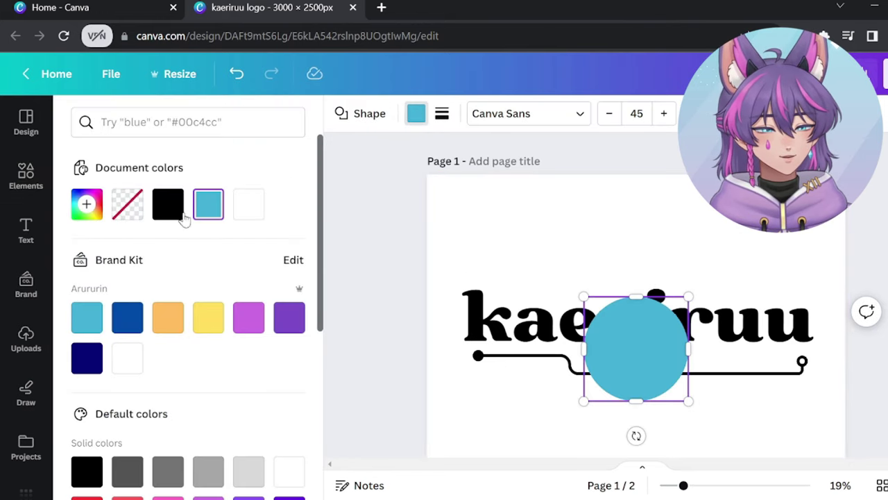
pyautogui.click(86, 204)
pyautogui.click(243, 247)
pyautogui.click(98, 315)
pyautogui.moveTo(208, 226); pyautogui.dragTo(247, 229)
pyautogui.click(135, 140)
pyautogui.moveTo(136, 142); pyautogui.dragTo(143, 134)
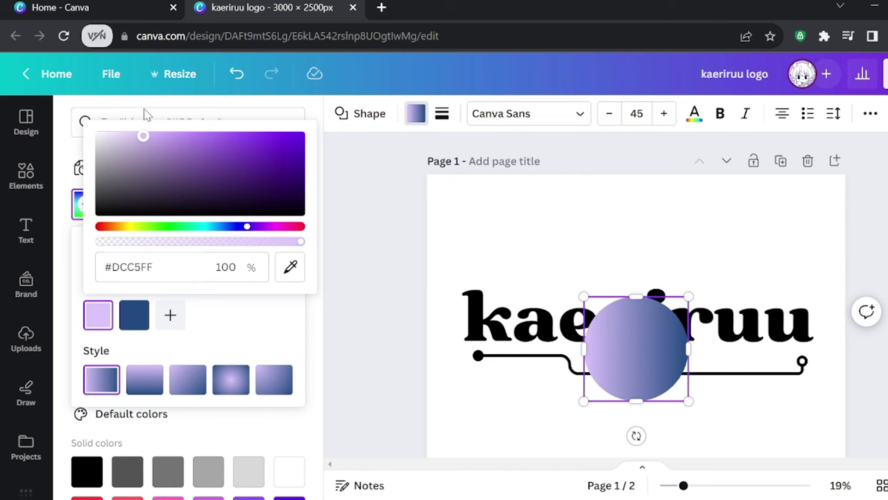
pyautogui.click(134, 314)
pyautogui.click(193, 132)
pyautogui.click(97, 315)
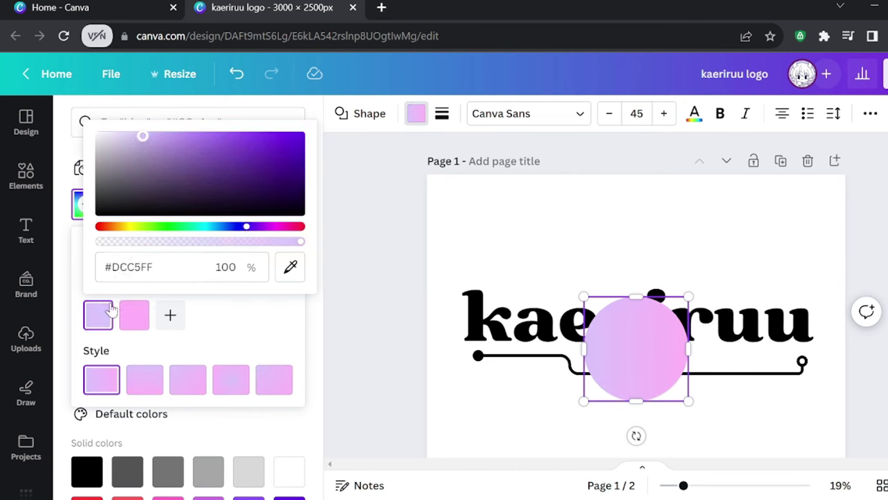
# - Add a pale pink #FFF1FE middle colour to the circle's gradient and apply the diagonal gradient style
pyautogui.click(146, 379)
pyautogui.click(171, 316)
pyautogui.click(134, 314)
pyautogui.click(148, 136)
pyautogui.click(187, 379)
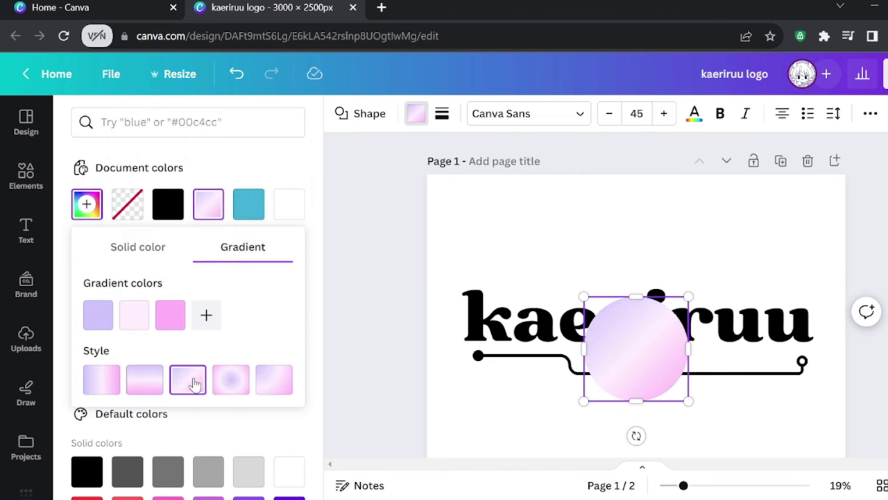
# - Try a muted bluish purple as the middle colour of the circle's gradient
pyautogui.click(98, 314)
pyautogui.click(206, 315)
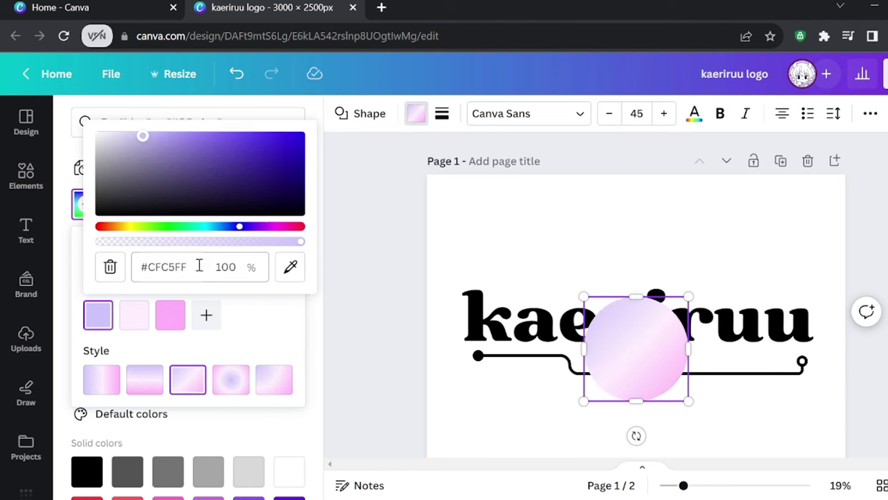
pyautogui.click(609, 313)
pyautogui.click(218, 267)
pyautogui.click(134, 315)
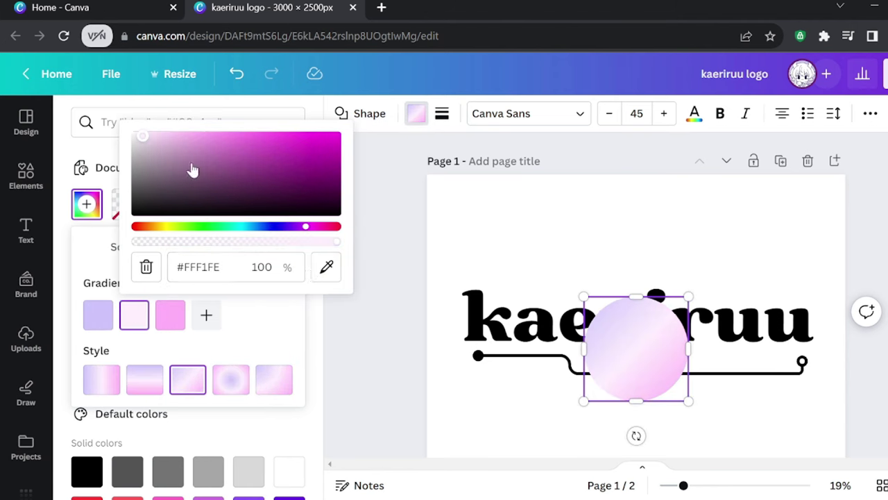
pyautogui.click(290, 193)
pyautogui.moveTo(306, 228); pyautogui.dragTo(293, 231)
pyautogui.click(173, 139)
pyautogui.click(268, 226)
# - Copy the first gradient colour #CFC5FF into the middle colour and apply the gradient to the circle
pyautogui.click(98, 314)
pyautogui.click(159, 267)
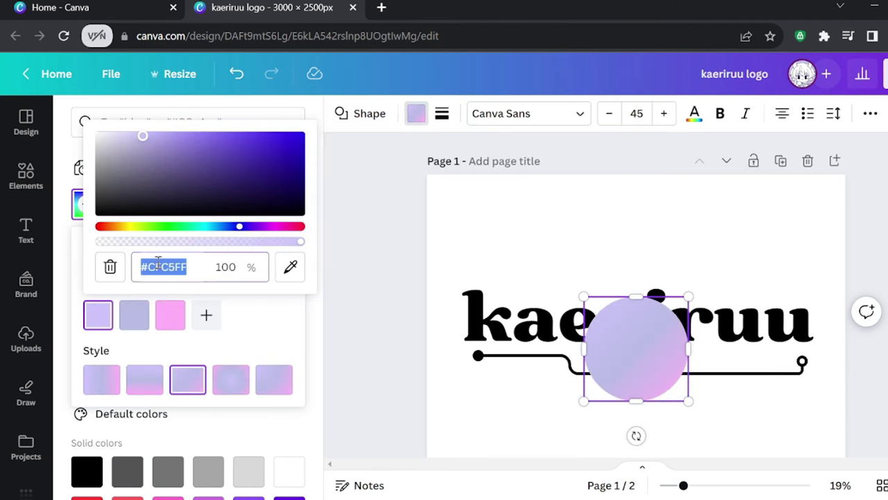
pyautogui.click(134, 315)
pyautogui.click(212, 266)
pyautogui.hotkey('ctrl', 'v')
pyautogui.click(320, 326)
pyautogui.click(208, 204)
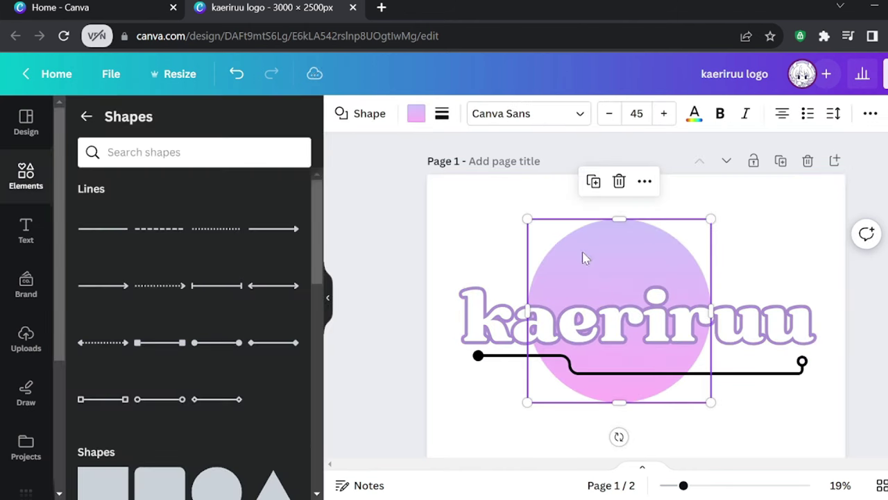
# - Change the gradient circle into a plaque with notched corners and widen it past both ends of the word
pyautogui.click(362, 113)
pyautogui.scroll(-12, 240, 393)
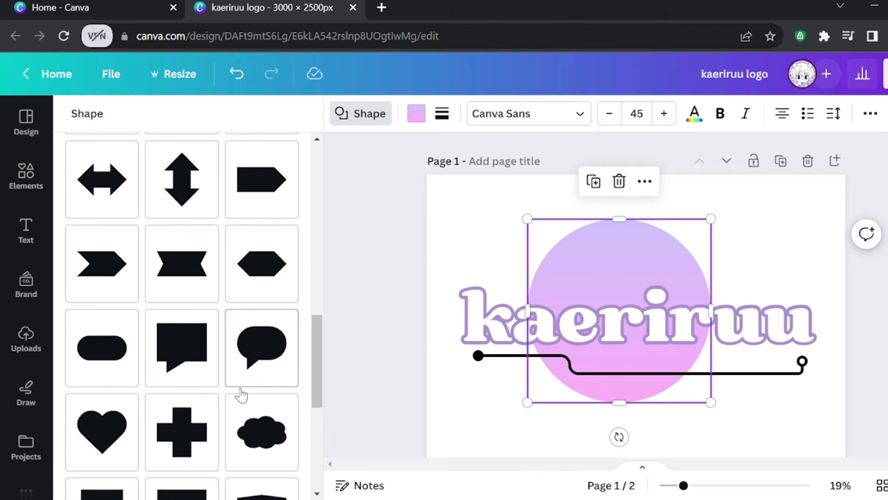
pyautogui.click(102, 431)
pyautogui.moveTo(527, 311); pyautogui.dragTo(434, 311)
pyautogui.moveTo(711, 311); pyautogui.dragTo(834, 311)
# - Scale down the plaque, word and underline together, and enlarge the word over the plaque
pyautogui.moveTo(885, 286); pyautogui.dragTo(597, 361)
pyautogui.press('Escape')
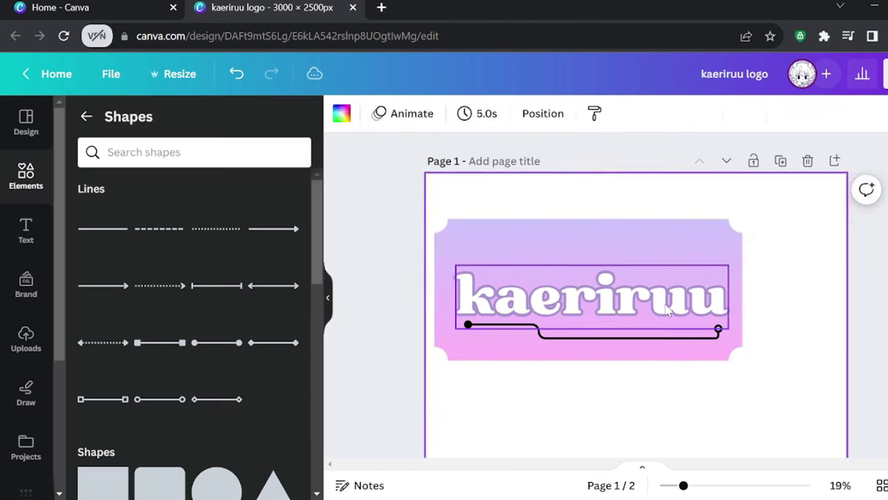
pyautogui.click(624, 315)
pyautogui.moveTo(725, 268); pyautogui.dragTo(787, 248)
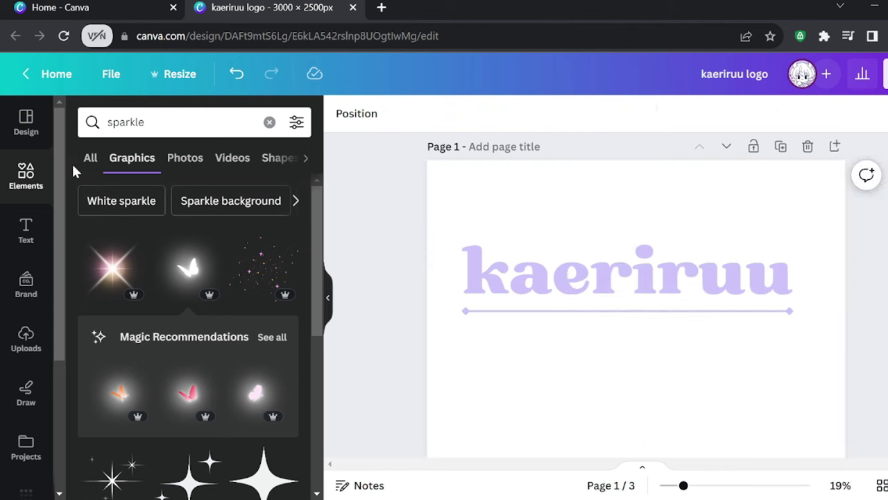
# - Add the glowing teal butterfly from the full list of magic recommendations and place it above the letter "i"
pyautogui.click(272, 336)
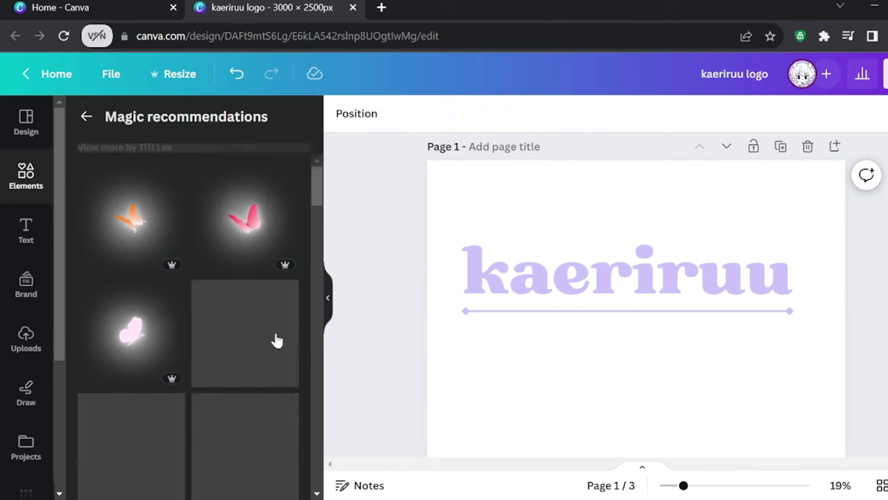
pyautogui.scroll(-5, 188, 278)
pyautogui.click(249, 340)
pyautogui.moveTo(661, 355); pyautogui.dragTo(653, 245)
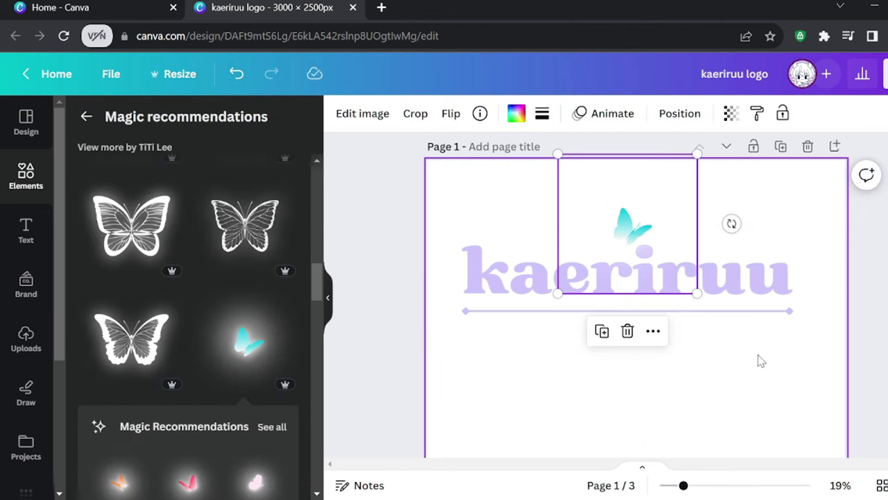
# - Open the design's PNG download options and check the transparent background setting
pyautogui.click(886, 73)
pyautogui.scroll(-2, 694, 278)
pyautogui.click(687, 272)
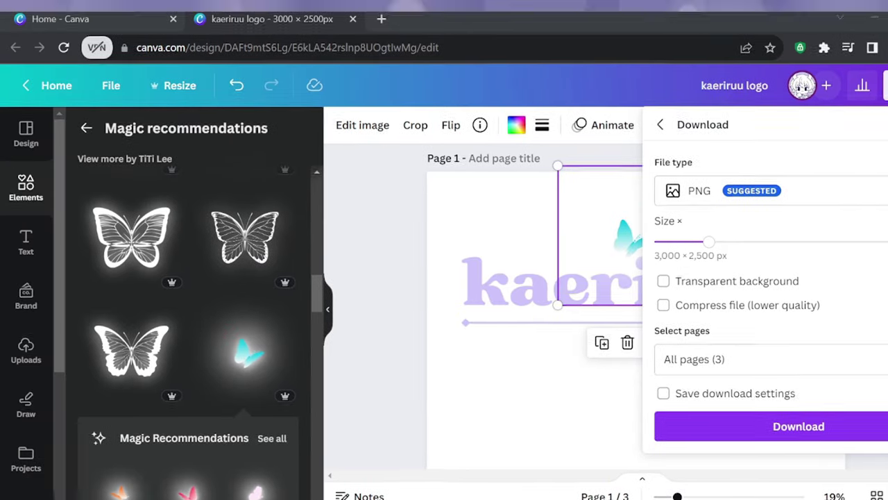
# - Centre the butterfly over the dot of the "i" and send it to the back behind the word
pyautogui.moveTo(557, 230); pyautogui.dragTo(571, 231)
pyautogui.moveTo(643, 231); pyautogui.dragTo(639, 239)
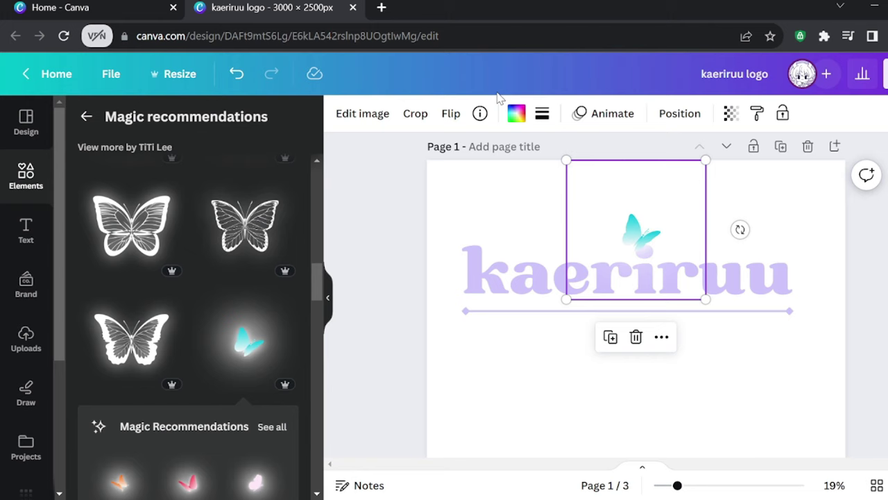
pyautogui.click(676, 114)
pyautogui.click(257, 184)
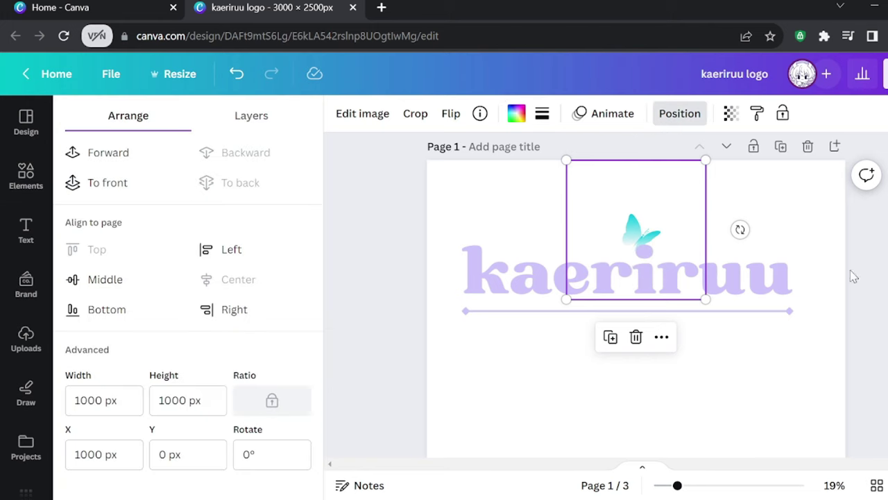
pyautogui.click(852, 275)
pyautogui.scroll(-5, 228, 425)
pyautogui.click(87, 117)
pyautogui.scroll(-10, 203, 326)
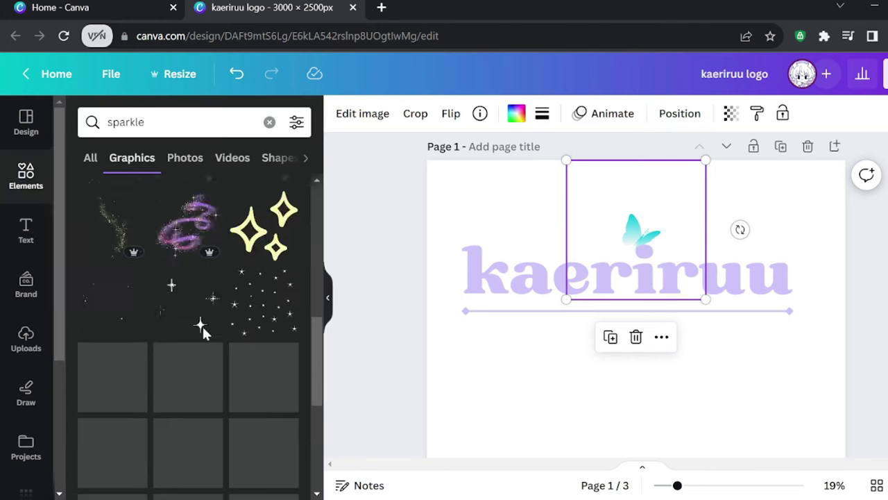
pyautogui.click(713, 267)
pyautogui.click(557, 113)
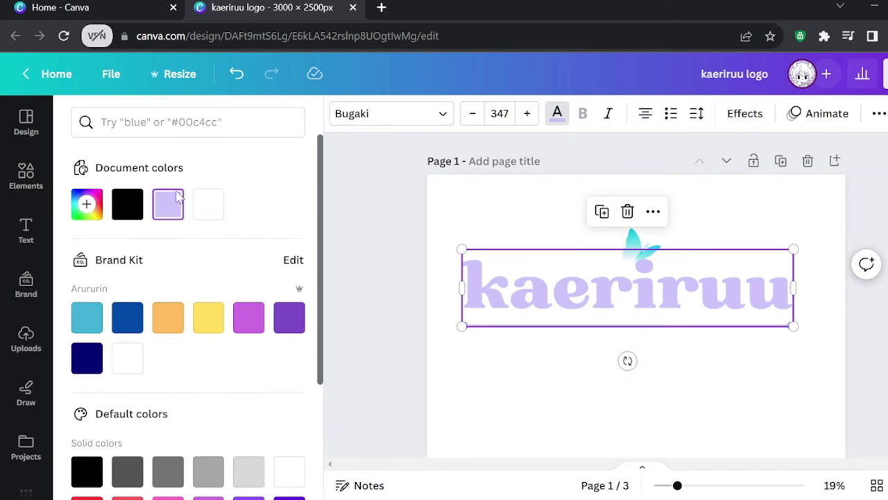
# - Search the elements for "gradient", add the red fading gradient graphic and shrink it over the letter "k"
pyautogui.click(25, 175)
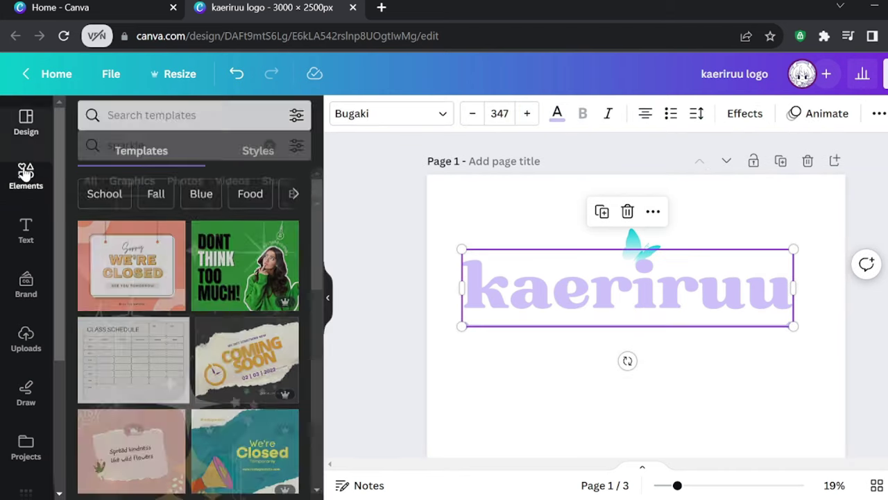
pyautogui.moveTo(135, 113); pyautogui.dragTo(84, 112)
pyautogui.write('ge')
pyautogui.press('BackSpace')
pyautogui.write('rad')
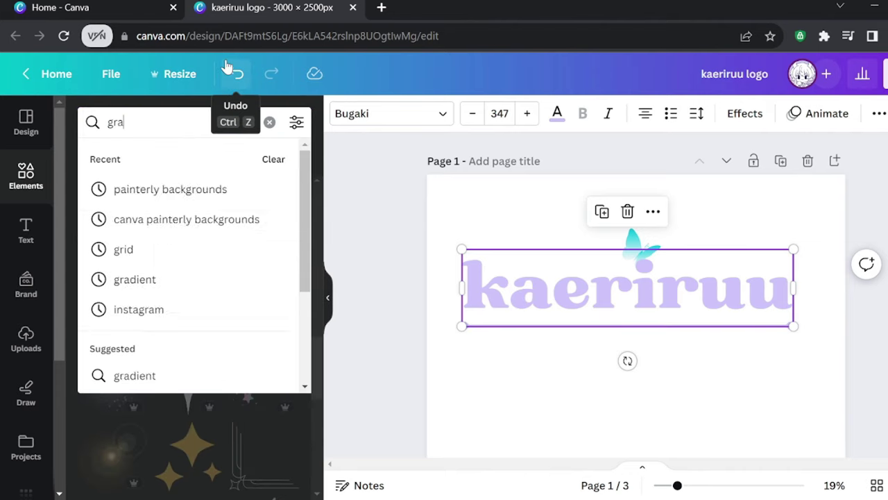
pyautogui.click(212, 193)
pyautogui.click(264, 347)
pyautogui.moveTo(571, 375); pyautogui.dragTo(460, 270)
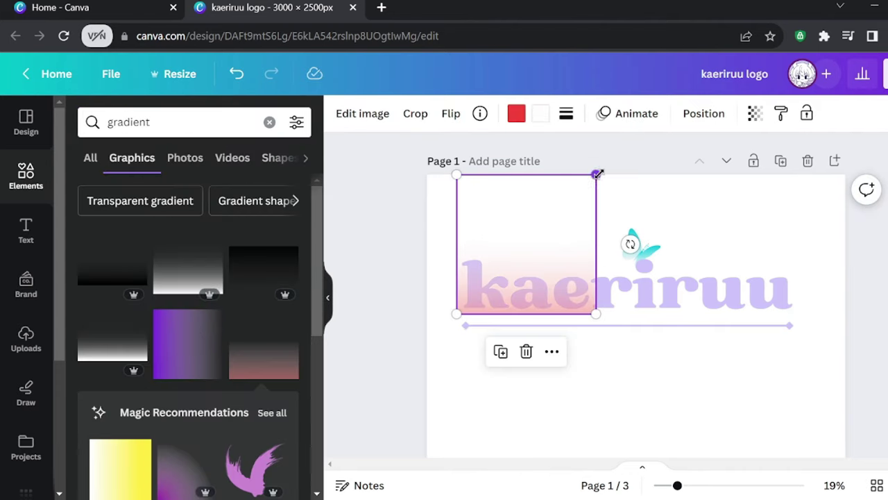
pyautogui.moveTo(590, 184); pyautogui.dragTo(544, 261)
# - Recolour the fading gradient over the "k" to pinkish purple #E68FFF
pyautogui.click(516, 113)
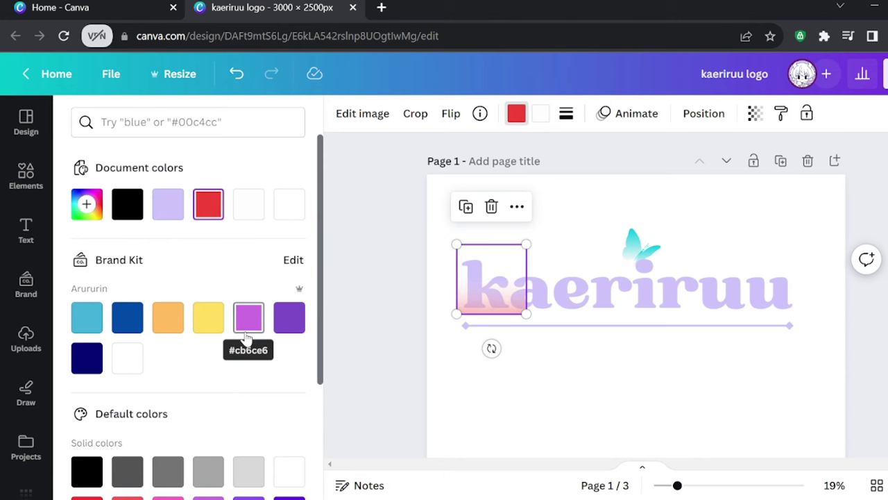
pyautogui.click(87, 204)
pyautogui.click(247, 334)
pyautogui.click(185, 242)
pyautogui.click(463, 361)
pyautogui.click(467, 307)
# - Reopen the gradient results, try the white fading graphic over the end of the word, and delete it
pyautogui.click(25, 176)
pyautogui.click(234, 118)
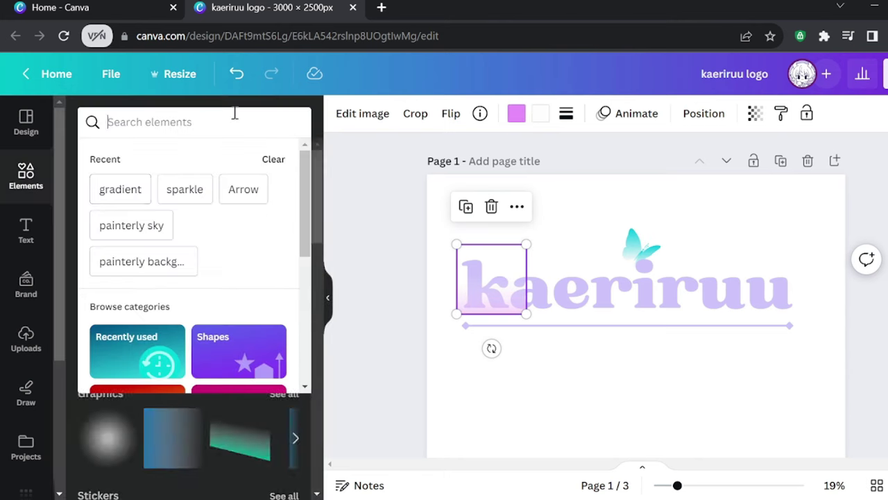
pyautogui.click(121, 189)
pyautogui.click(113, 343)
pyautogui.moveTo(677, 387); pyautogui.dragTo(682, 280)
pyautogui.press('Delete')
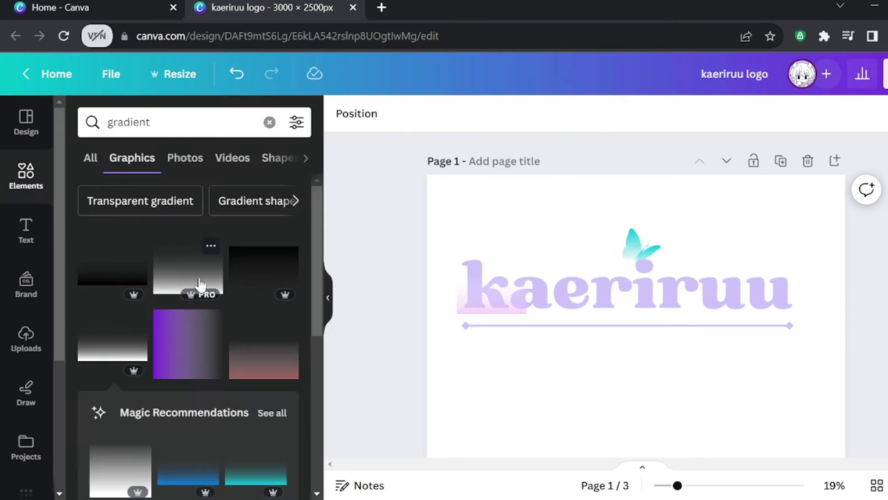
pyautogui.click(122, 342)
pyautogui.press('Delete')
# - Try the blue fading gradient from the related recommendations near the word, and delete it
pyautogui.click(272, 412)
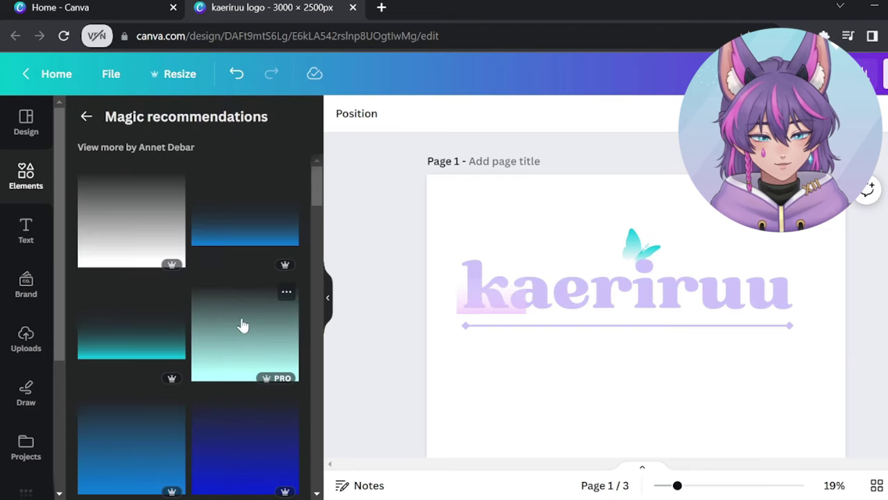
pyautogui.click(245, 232)
pyautogui.moveTo(753, 433); pyautogui.dragTo(755, 400)
pyautogui.moveTo(728, 347); pyautogui.dragTo(747, 227)
pyautogui.press('Delete')
pyautogui.scroll(-7, 123, 393)
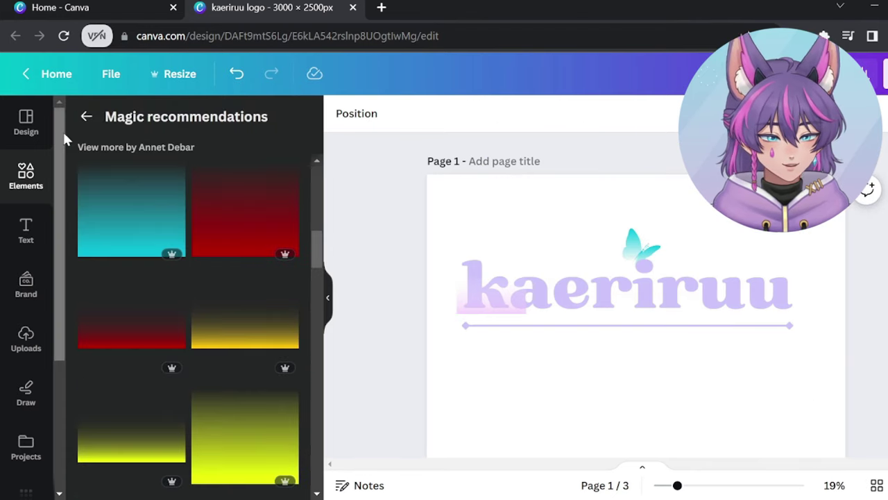
pyautogui.click(86, 116)
# - Place a copy of the pink gradient beside the first one and darken the word's lavender colour slightly
pyautogui.moveTo(503, 276); pyautogui.dragTo(571, 270)
pyautogui.click(645, 292)
pyautogui.click(557, 113)
pyautogui.click(86, 204)
pyautogui.moveTo(141, 242)
pyautogui.mouseDown()
pyautogui.moveTo(153, 258)
pyautogui.moveTo(136, 245)
pyautogui.mouseUp()
pyautogui.click(445, 325)
# - Duplicate the pink gradient pieces side by side until they span the whole word, removing the surplus overlapping piece
pyautogui.click(486, 305)
pyautogui.keyDown('shift'); pyautogui.click(538, 308); pyautogui.keyUp('shift')
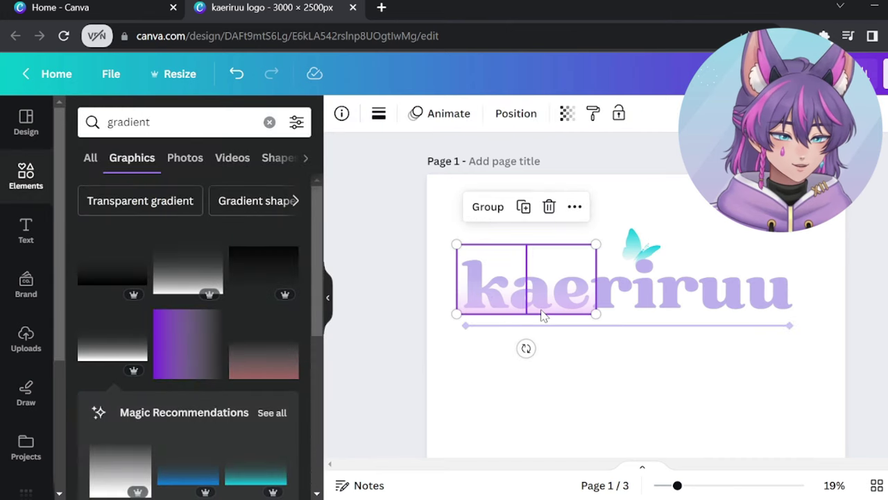
pyautogui.moveTo(538, 309); pyautogui.dragTo(683, 309)
pyautogui.click(602, 309)
pyautogui.keyDown('shift'); pyautogui.click(706, 308); pyautogui.keyUp('shift')
pyautogui.click(705, 354)
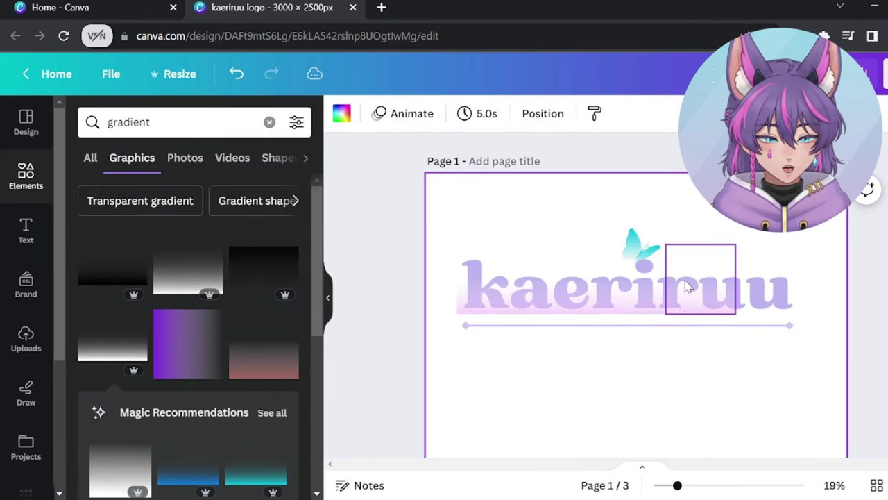
pyautogui.click(489, 305)
pyautogui.press('Delete')
pyautogui.click(728, 309)
pyautogui.moveTo(728, 308); pyautogui.dragTo(798, 308)
# - Try the pink #E68FFF as the butterfly's glow colour and set the glow back to white
pyautogui.click(634, 247)
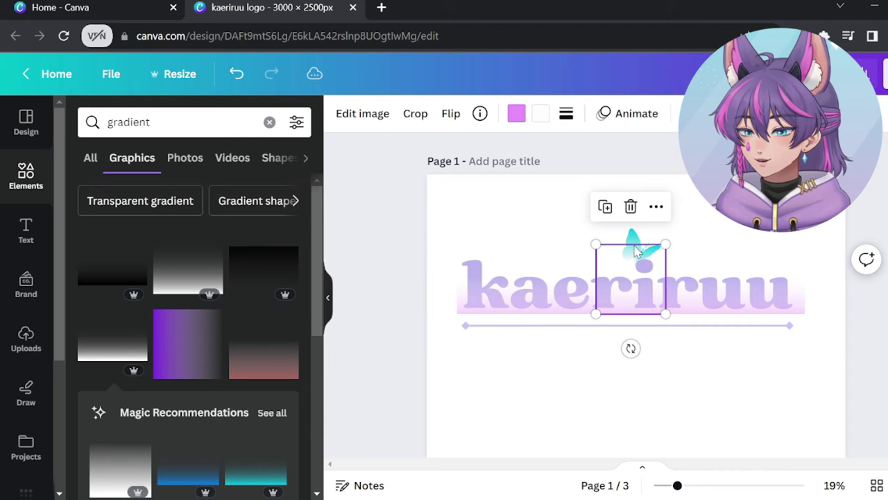
pyautogui.click(633, 239)
pyautogui.click(633, 247)
pyautogui.click(632, 238)
pyautogui.click(516, 113)
pyautogui.click(249, 204)
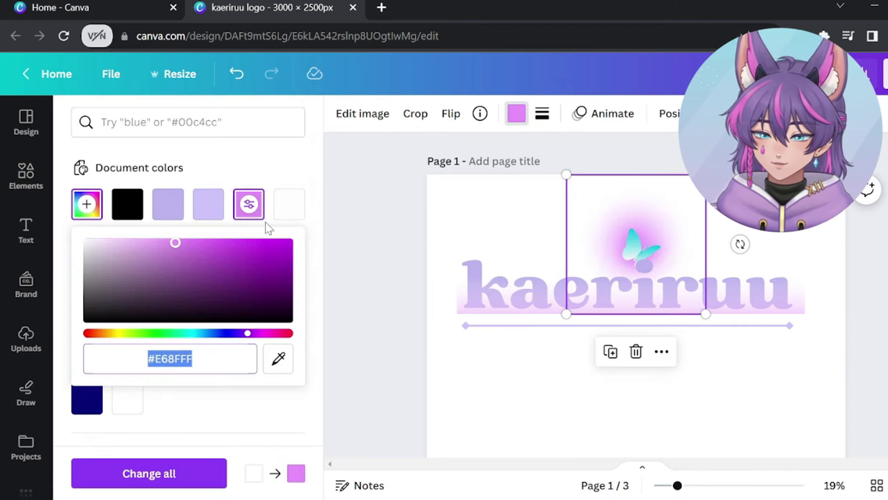
pyautogui.click(285, 203)
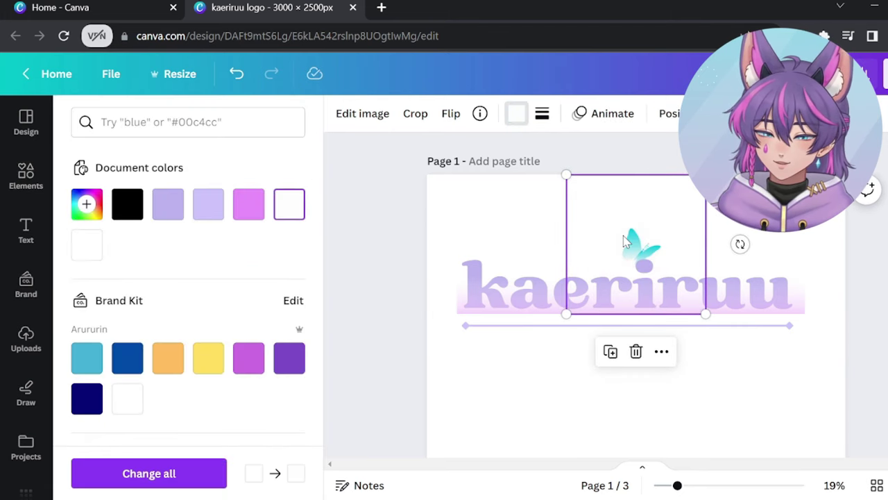
# - Recolour the butterfly's wings magenta through its image editing options
pyautogui.click(379, 114)
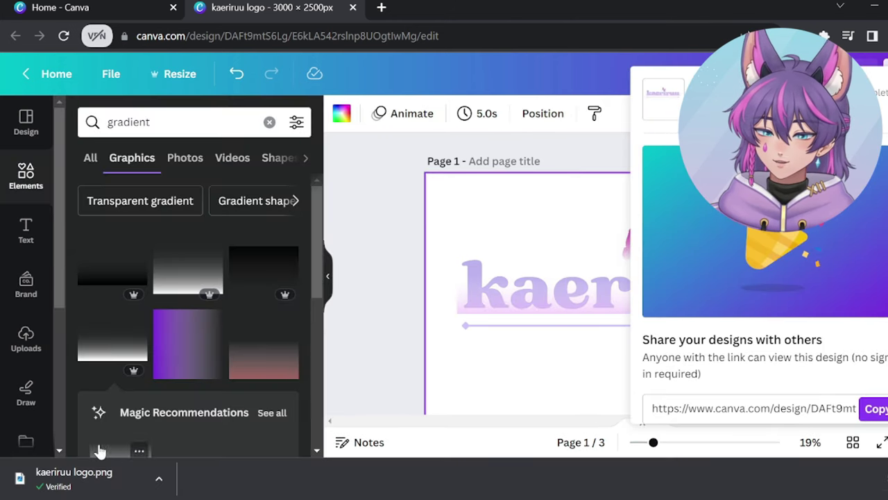
# - Import the downloaded "kaeriruu logo.png" onto the page and remove its background with BG Remover
pyautogui.moveTo(99, 469); pyautogui.dragTo(543, 395)
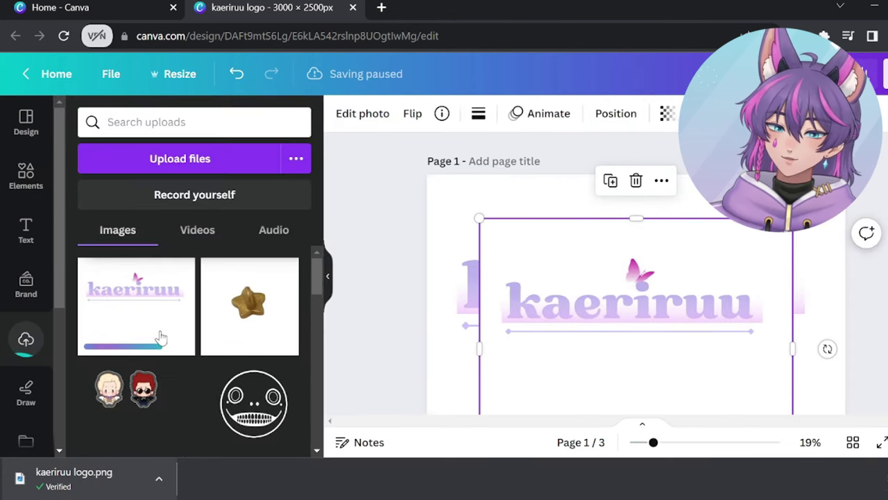
pyautogui.click(168, 337)
pyautogui.scroll(-1, 803, 271)
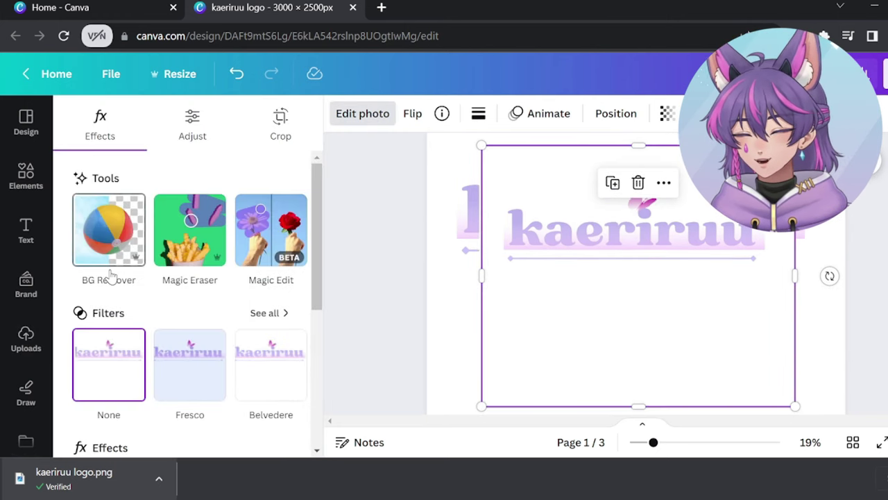
pyautogui.click(104, 275)
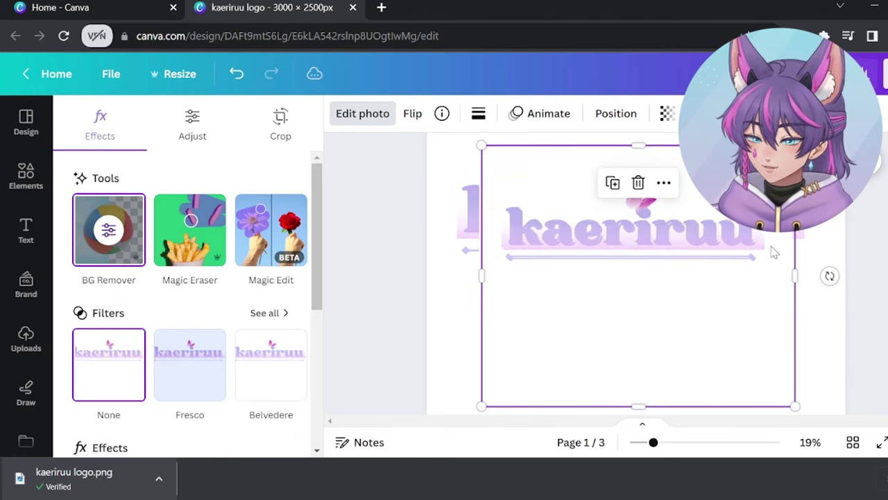
# - Move the background-free logo image down so that it sits below the original logo
pyautogui.moveTo(771, 249); pyautogui.dragTo(747, 380)
pyautogui.scroll(1, 710, 306)
pyautogui.scroll(-1, 700, 347)
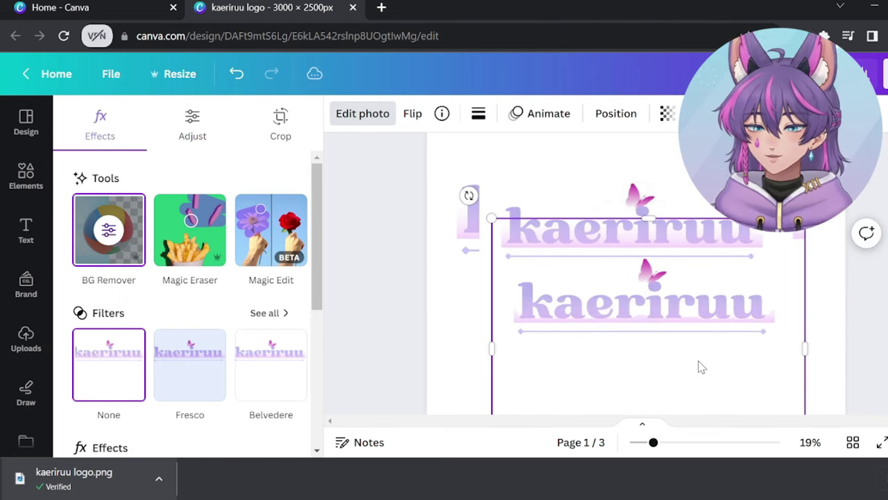
# - Brush back the missing pink strip beneath the "r" with the Background Remover's Restore brush at size 20
pyautogui.click(106, 253)
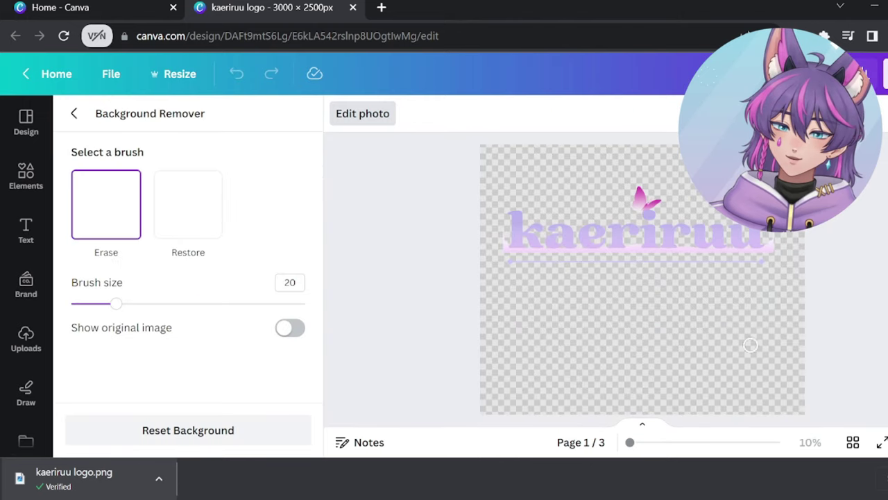
pyautogui.scroll(3, 638, 249)
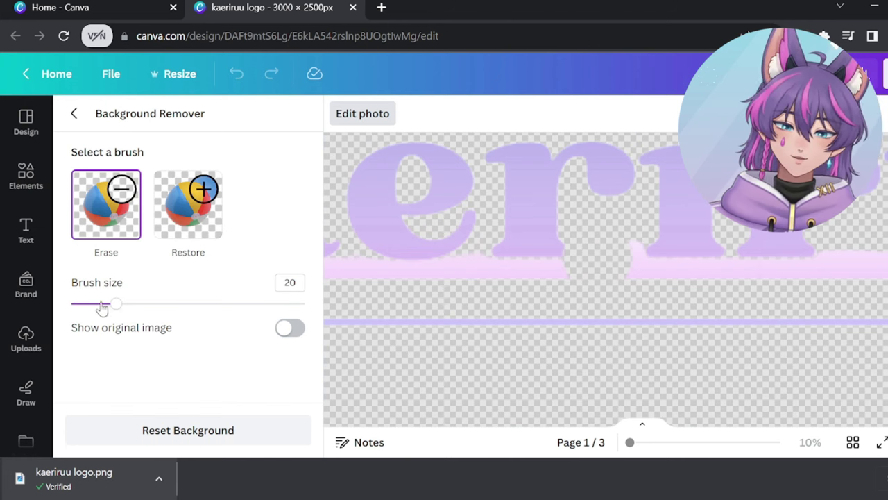
pyautogui.moveTo(558, 251)
pyautogui.mouseDown()
pyautogui.moveTo(583, 264)
pyautogui.moveTo(559, 254)
pyautogui.mouseUp()
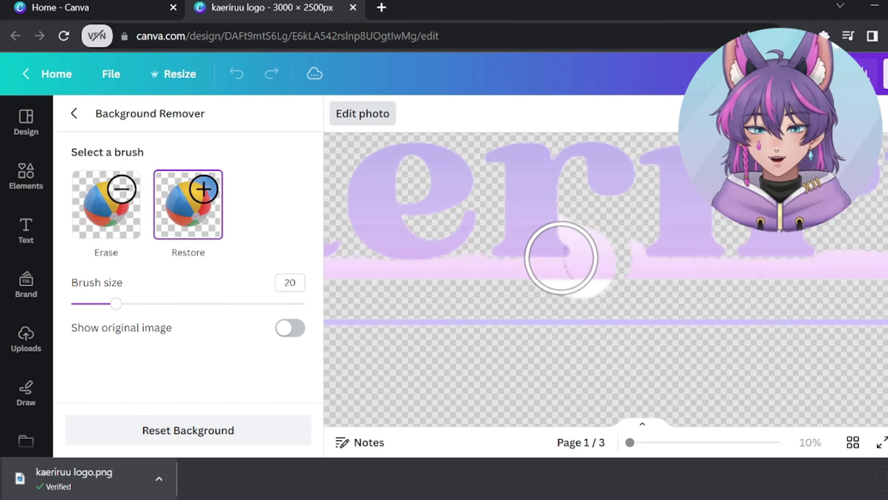
pyautogui.scroll(-3, 674, 204)
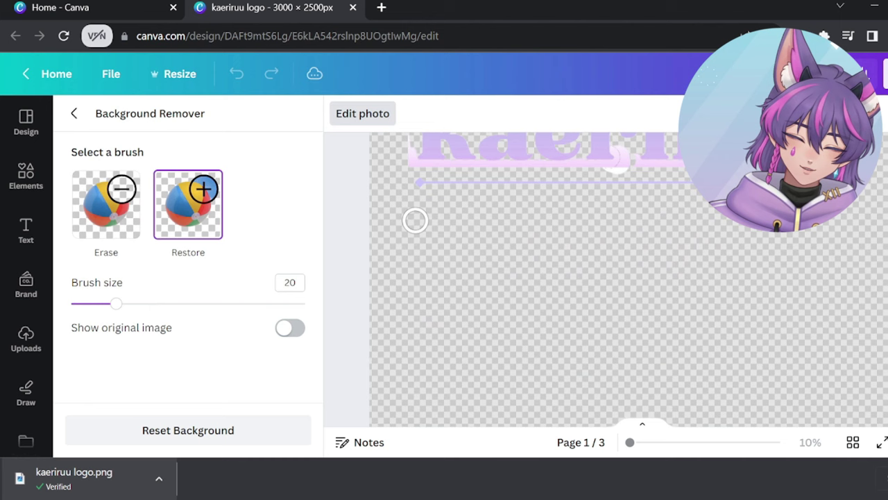
pyautogui.click(74, 113)
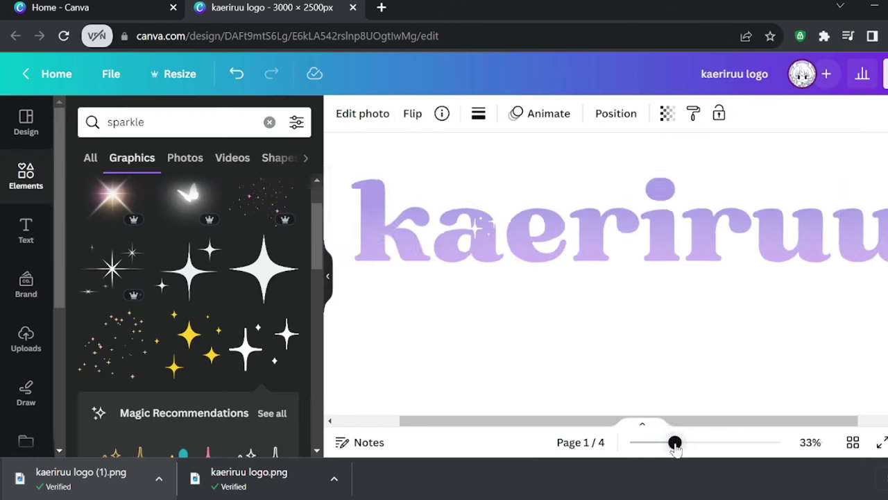
# - Enlarge the small white sparkle graphic slightly over the letter "a"
pyautogui.moveTo(675, 444)
pyautogui.mouseDown()
pyautogui.moveTo(642, 443)
pyautogui.moveTo(681, 442)
pyautogui.mouseUp()
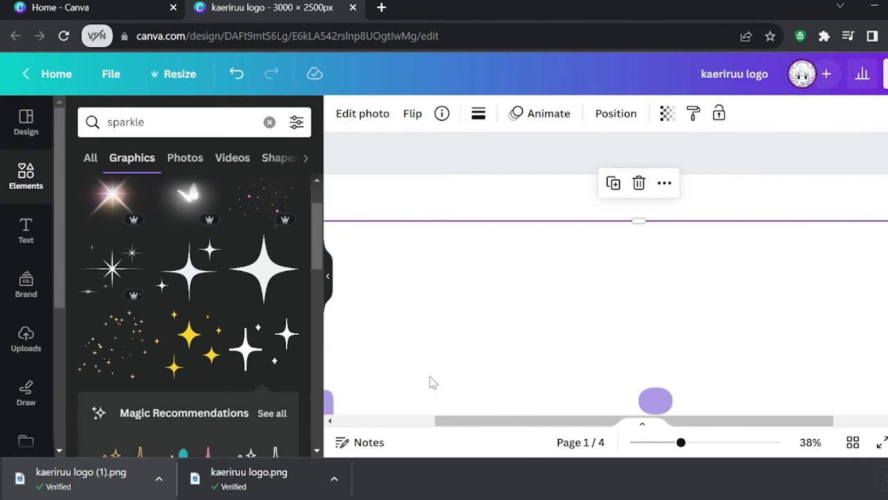
pyautogui.scroll(-2, 432, 382)
pyautogui.click(453, 307)
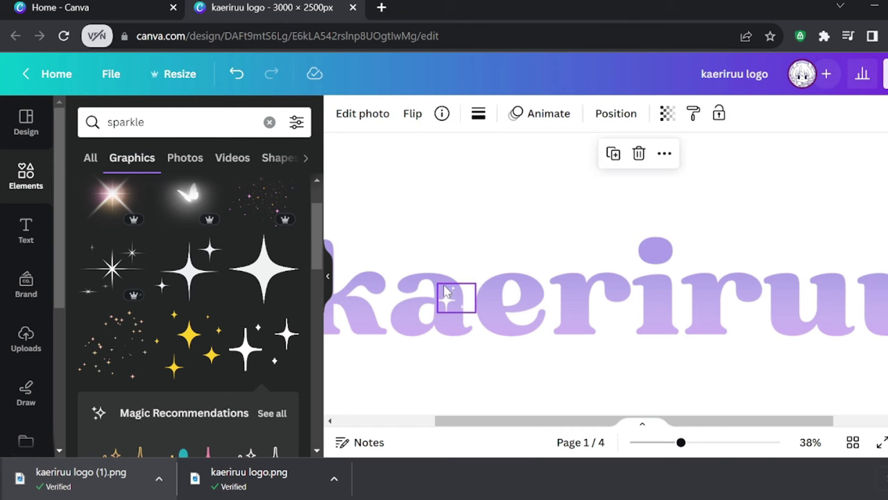
pyautogui.moveTo(426, 264); pyautogui.dragTo(444, 247)
pyautogui.scroll(-1, 444, 247)
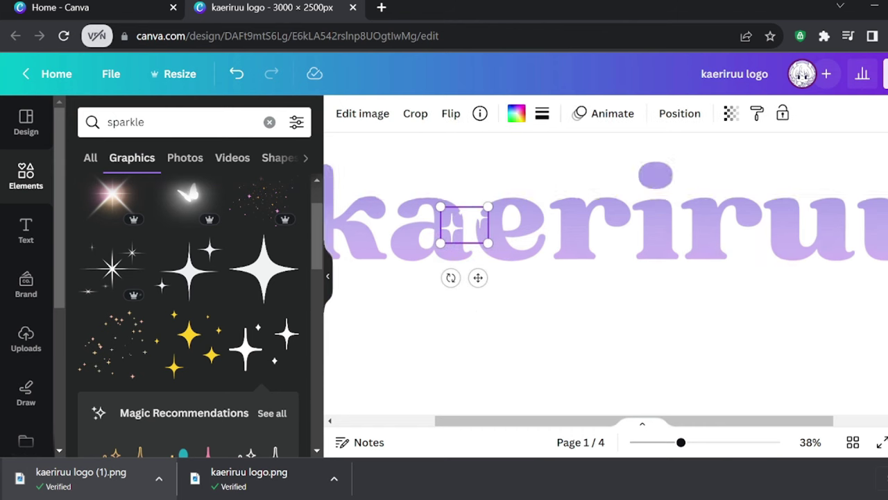
pyautogui.scroll(-3, 615, 343)
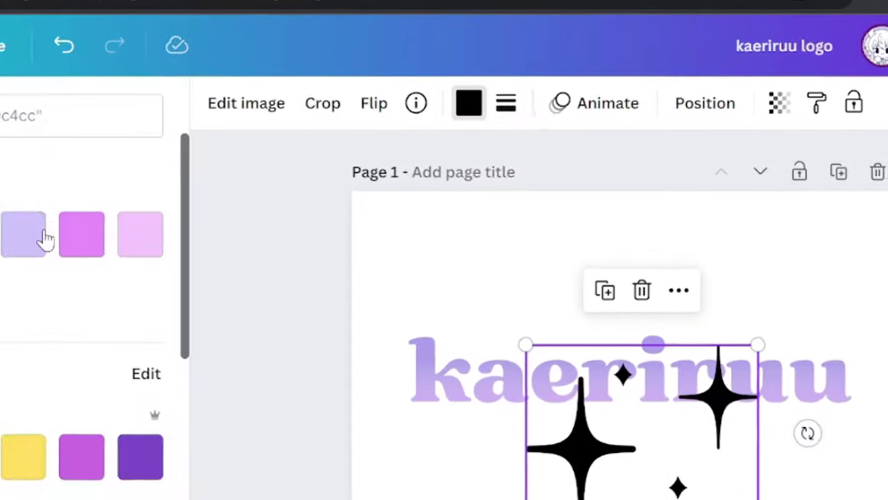
# - Recolour the black sparkle graphic light lilac and shrink it above the letter "k"
pyautogui.click(225, 206)
pyautogui.moveTo(655, 331); pyautogui.dragTo(567, 296)
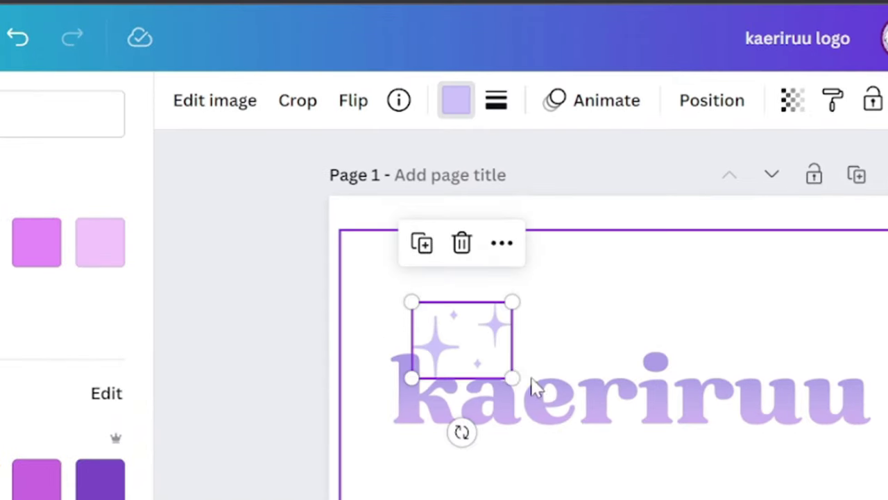
pyautogui.scroll(2, 521, 403)
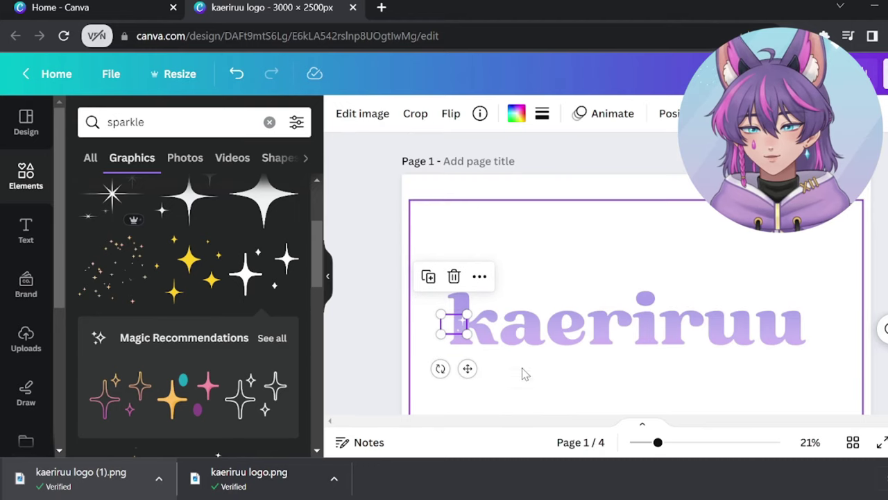
# - Move the second white sparkle graphic onto the letter "i" and crop it to a single star
pyautogui.moveTo(467, 369); pyautogui.dragTo(665, 368)
pyautogui.doubleClick(650, 323)
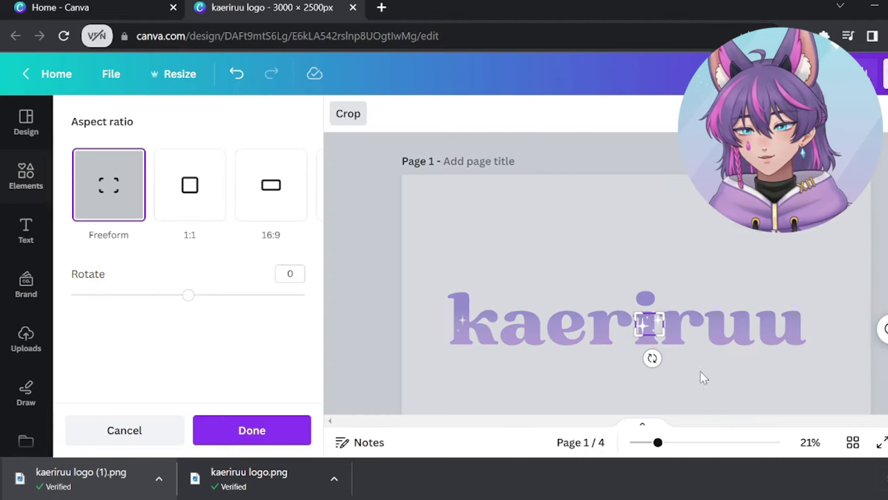
pyautogui.moveTo(659, 442); pyautogui.dragTo(725, 443)
pyautogui.moveTo(814, 312); pyautogui.dragTo(744, 318)
pyautogui.press('Return')
pyautogui.moveTo(718, 272); pyautogui.dragTo(728, 269)
pyautogui.moveTo(725, 443); pyautogui.dragTo(664, 444)
pyautogui.click(654, 279)
pyautogui.click(271, 412)
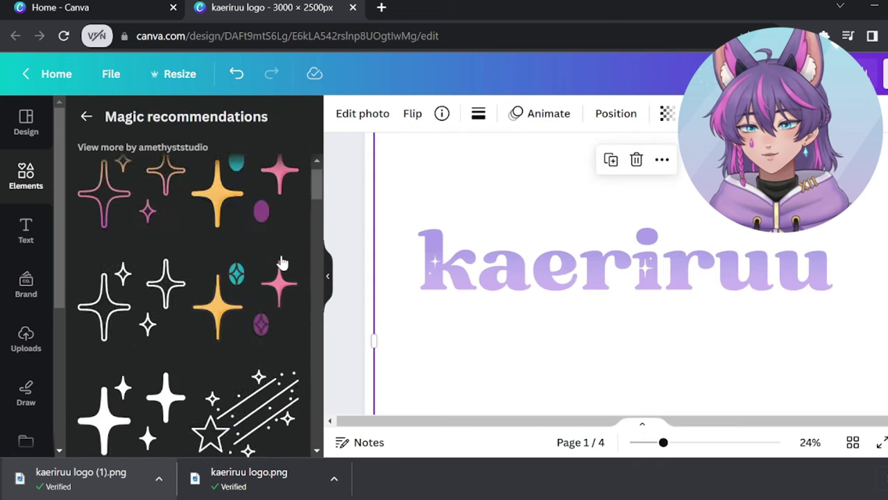
pyautogui.scroll(-5, 277, 277)
pyautogui.scroll(-3, 276, 285)
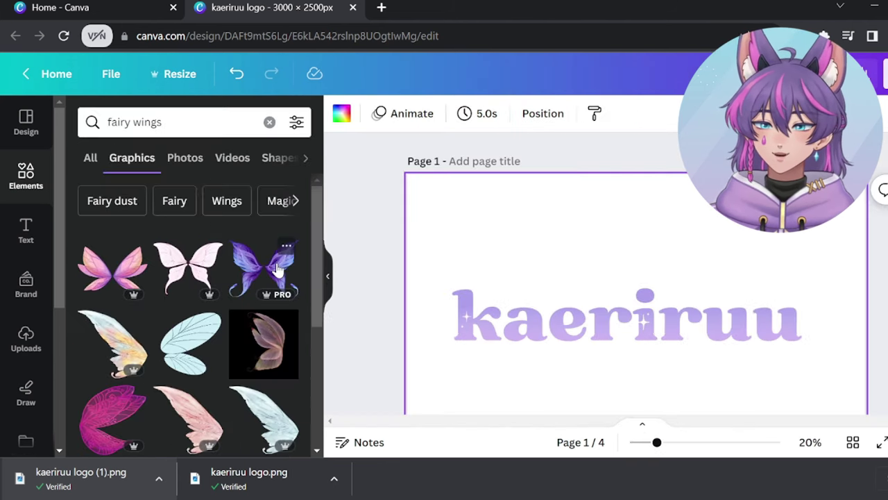
# - Add the purple-blue fairy wings graphic, shrunk and centred on the word
pyautogui.click(264, 267)
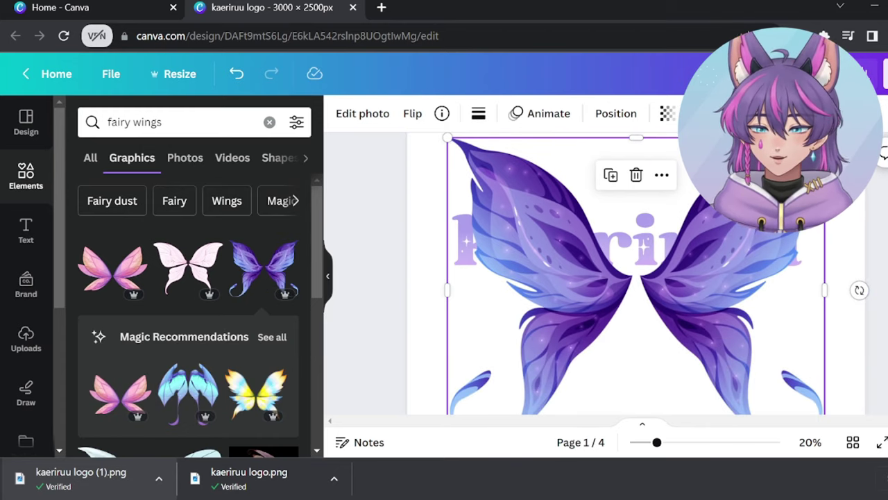
pyautogui.moveTo(825, 137); pyautogui.dragTo(562, 347)
pyautogui.moveTo(512, 375); pyautogui.dragTo(656, 218)
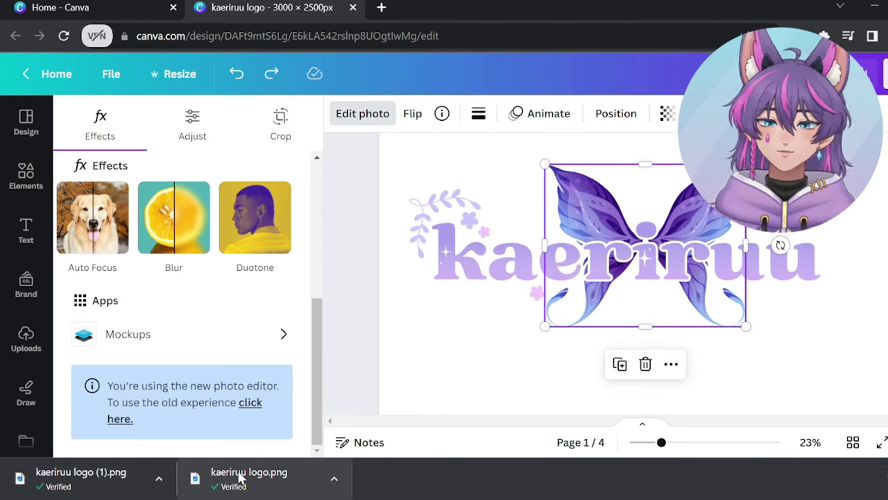
# - Adjust the fairy wings' temperature to -11, tint to 21 and brightness to 46
pyautogui.click(193, 118)
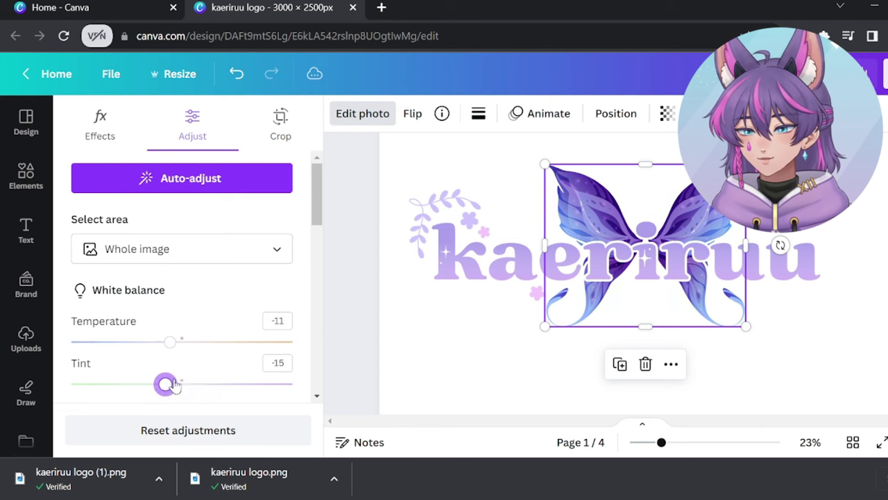
pyautogui.moveTo(174, 386); pyautogui.dragTo(204, 384)
pyautogui.scroll(-3, 208, 337)
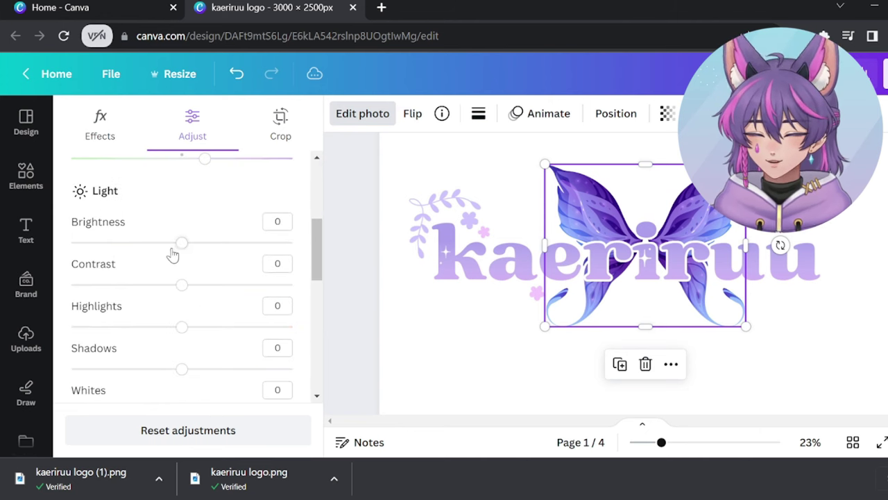
pyautogui.moveTo(173, 255); pyautogui.dragTo(231, 258)
pyautogui.scroll(3, 212, 331)
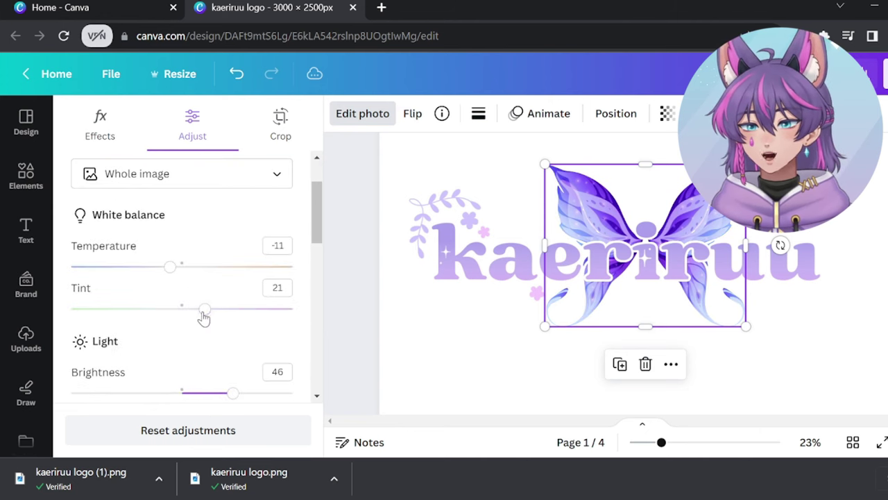
# - Lower the fairy wings' tint slightly and set their contrast to -100
pyautogui.moveTo(201, 311); pyautogui.dragTo(195, 312)
pyautogui.scroll(-5, 198, 323)
pyautogui.scroll(3, 191, 275)
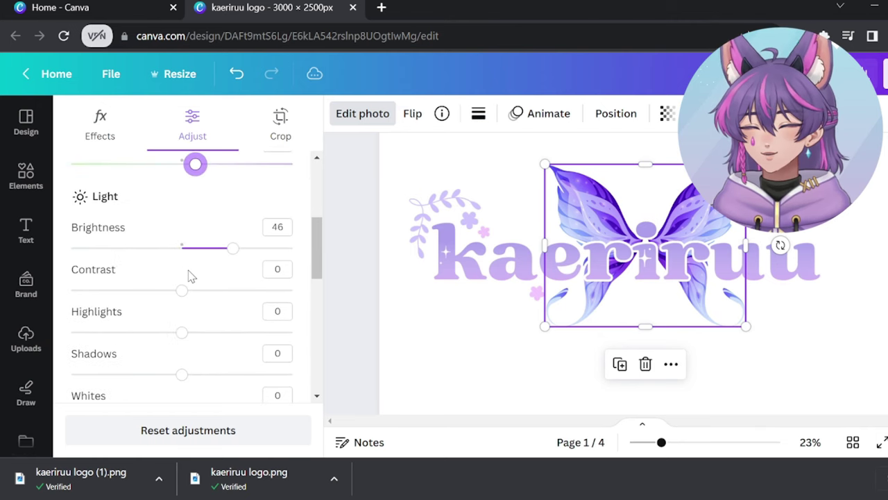
pyautogui.moveTo(158, 252); pyautogui.dragTo(89, 262)
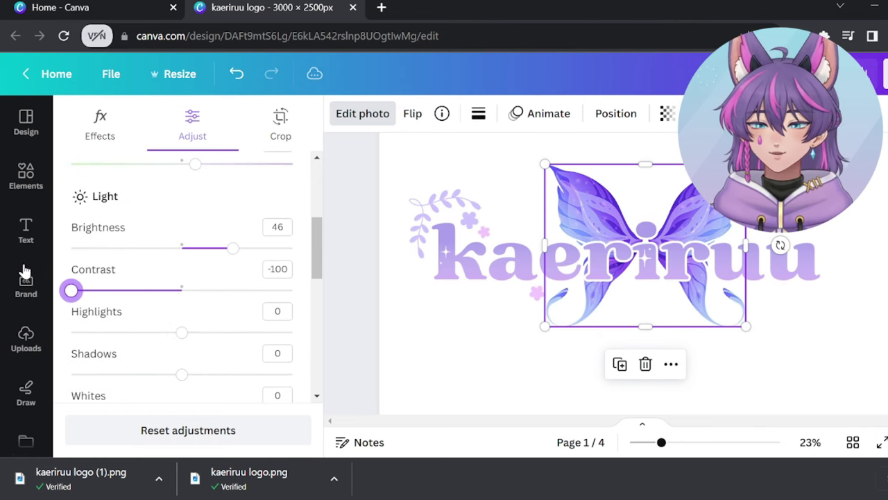
# - Lighten the fairy wings with highlights at -17, shadows at 3, and higher brightness and whites
pyautogui.moveTo(242, 251); pyautogui.dragTo(276, 248)
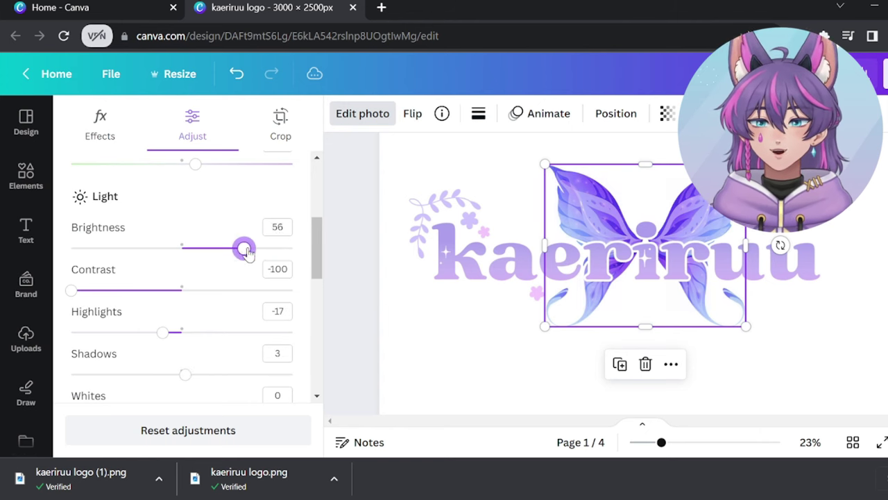
pyautogui.moveTo(277, 248); pyautogui.dragTo(292, 249)
pyautogui.scroll(-2, 163, 338)
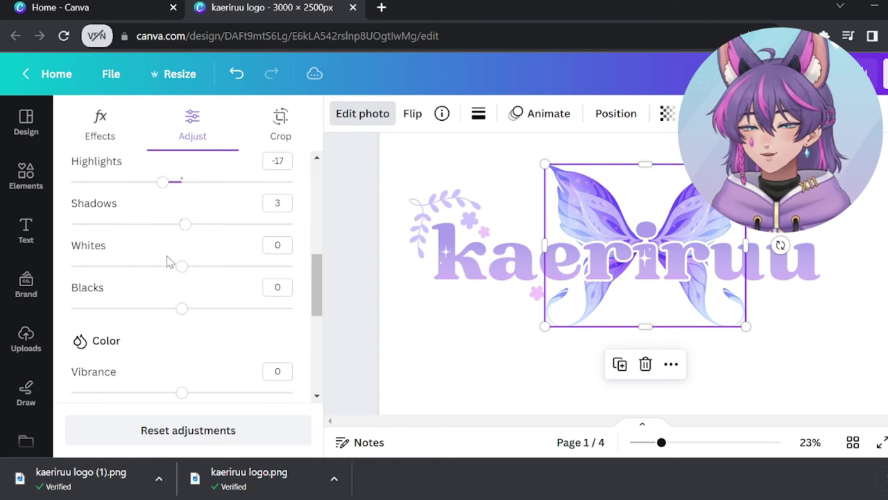
pyautogui.moveTo(181, 266); pyautogui.dragTo(264, 248)
pyautogui.scroll(2, 183, 297)
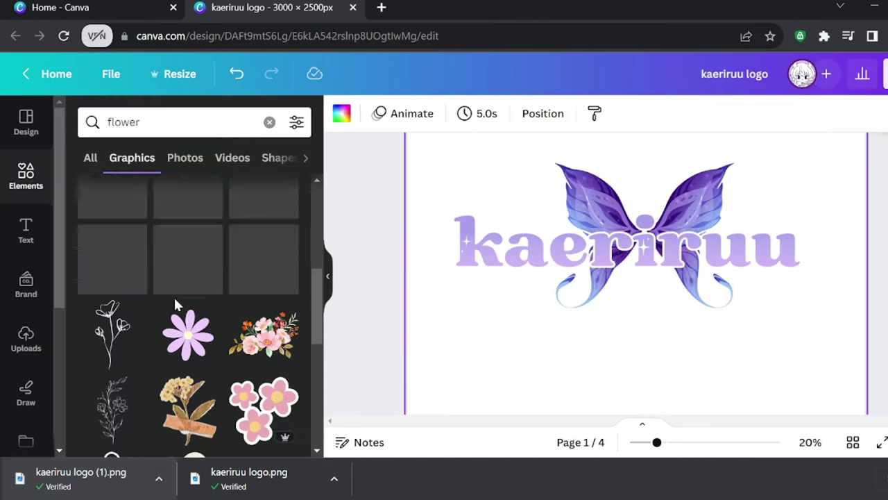
# - Add the pink five-petal flower with a yellow centre and shrink it to about 145 by 143
pyautogui.scroll(-5, 292, 417)
pyautogui.click(263, 410)
pyautogui.moveTo(721, 360); pyautogui.dragTo(576, 239)
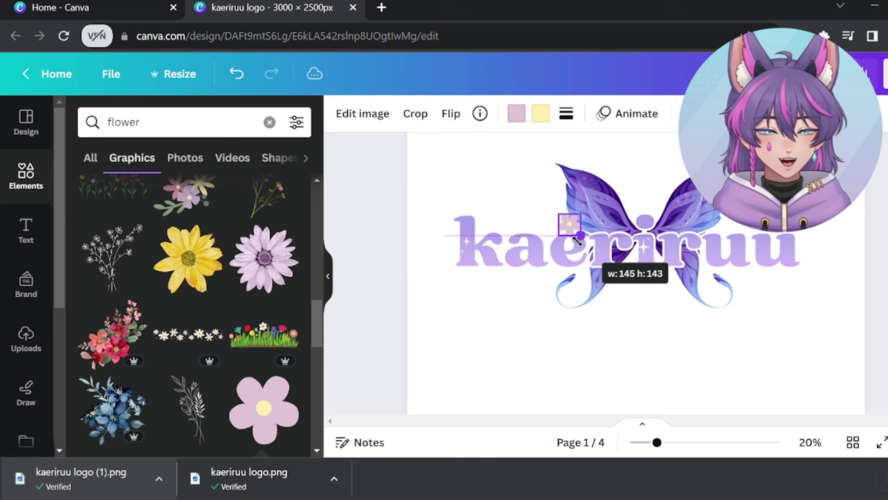
# - Recolour the flower's petals and centre light lilac and place it above the letter "a"
pyautogui.click(517, 113)
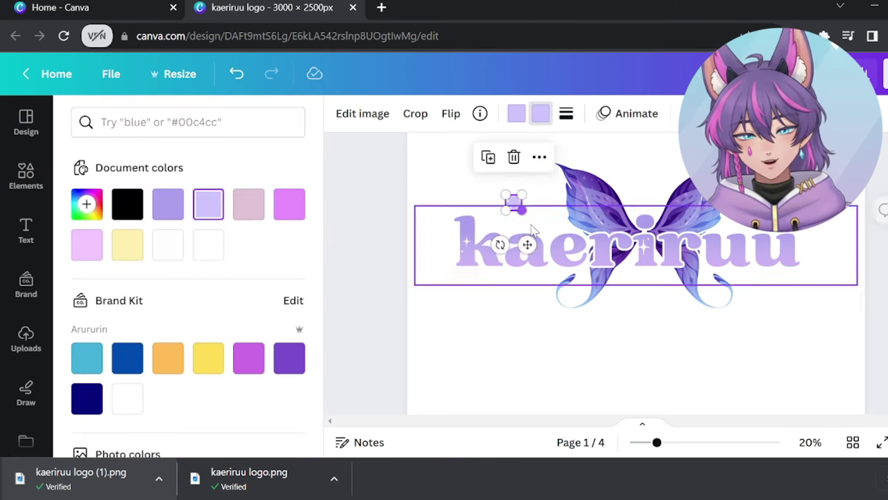
pyautogui.click(87, 201)
pyautogui.scroll(1, 642, 278)
# - Recolour the flower's copy light pink in both colours and place it beside the lilac flower above the "k"
pyautogui.moveTo(657, 442); pyautogui.dragTo(704, 442)
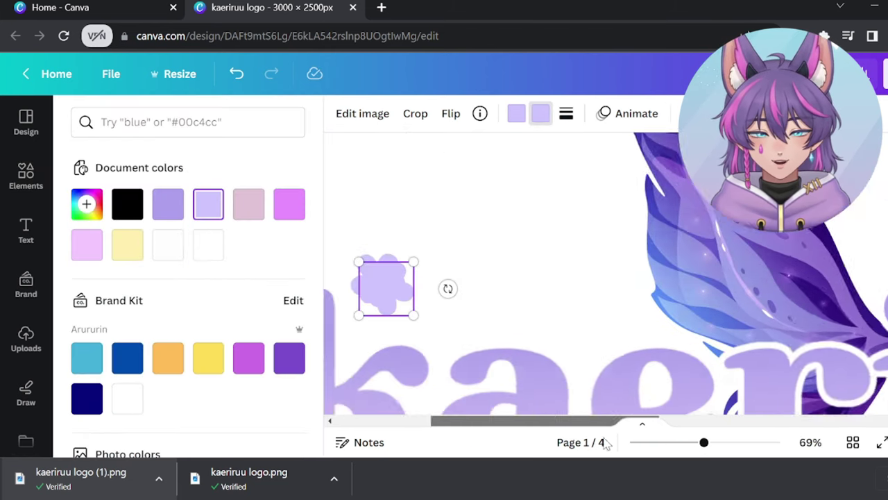
pyautogui.moveTo(587, 280); pyautogui.dragTo(641, 307)
pyautogui.moveTo(670, 280); pyautogui.dragTo(651, 297)
pyautogui.click(87, 245)
pyautogui.click(516, 113)
pyautogui.click(87, 246)
pyautogui.moveTo(618, 368); pyautogui.dragTo(683, 374)
pyautogui.moveTo(703, 442); pyautogui.dragTo(661, 442)
pyautogui.click(610, 149)
pyautogui.click(714, 267)
pyautogui.click(35, 122)
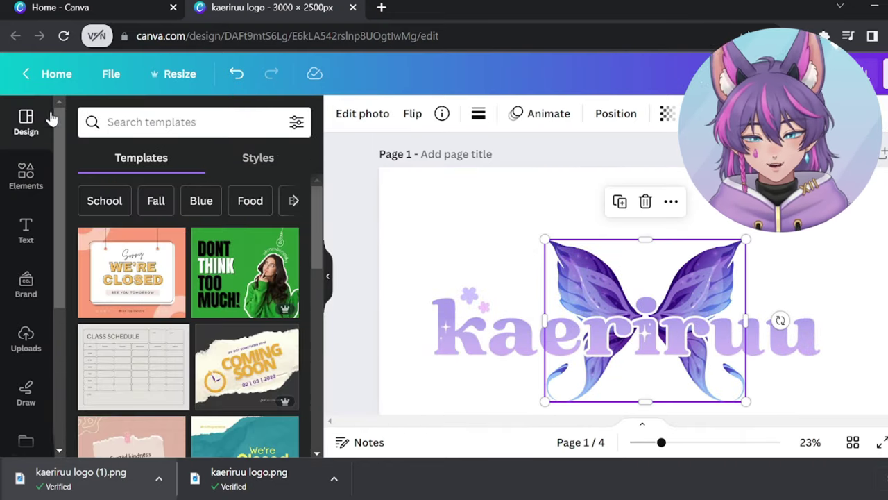
pyautogui.click(187, 122)
pyautogui.write('horn')
pyautogui.click(269, 122)
pyautogui.click(26, 176)
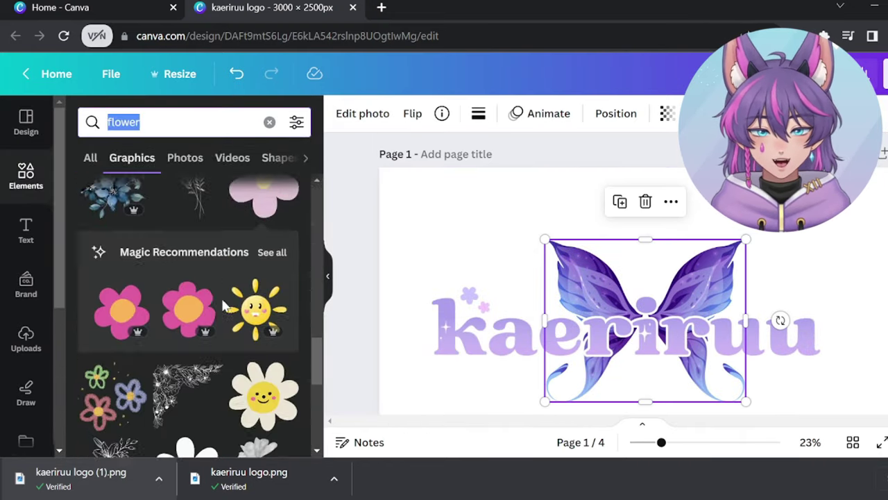
# - Try adding the magenta flower with an orange centre and a coral flower from its Magic Recommendations
pyautogui.click(122, 312)
pyautogui.scroll(-15, 275, 295)
pyautogui.scroll(15, 275, 296)
pyautogui.click(272, 254)
pyautogui.scroll(-15, 275, 345)
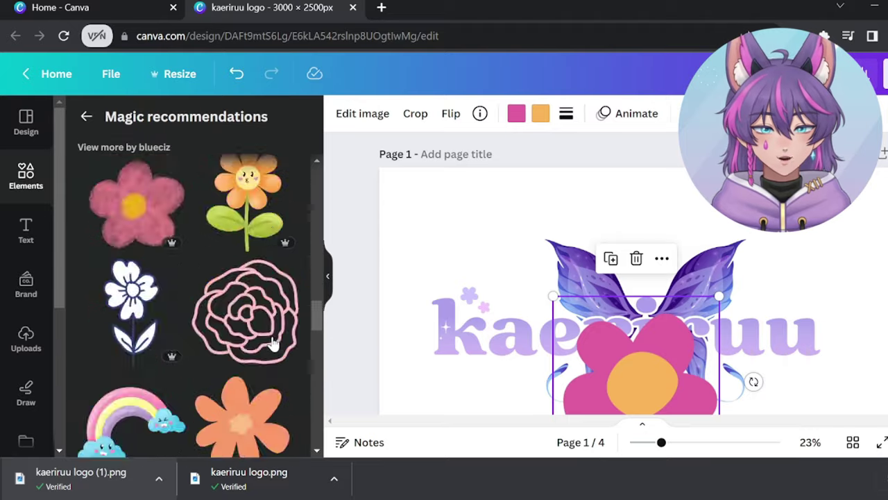
pyautogui.click(182, 348)
pyautogui.scroll(-10, 183, 350)
# - Search the graphics for "leaf" and add the curved green leaf branch to the page
pyautogui.click(26, 121)
pyautogui.click(135, 117)
pyautogui.write('leaf')
pyautogui.press('Return')
pyautogui.click(26, 176)
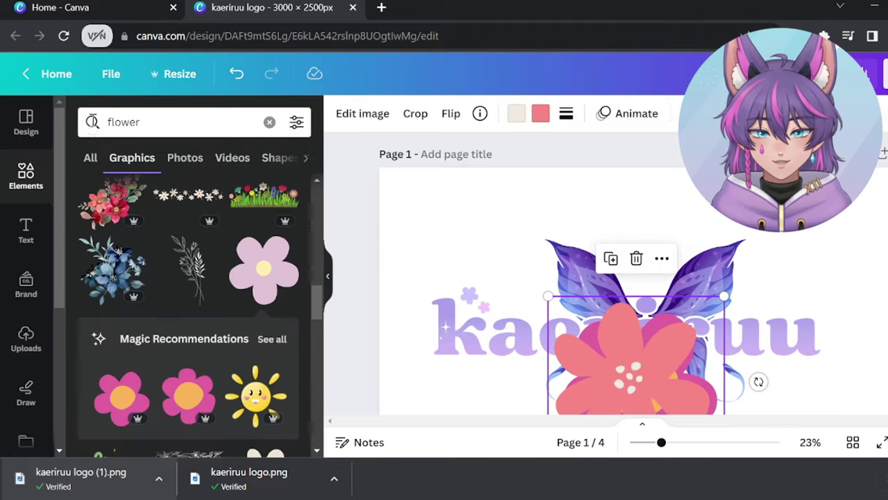
pyautogui.click(254, 271)
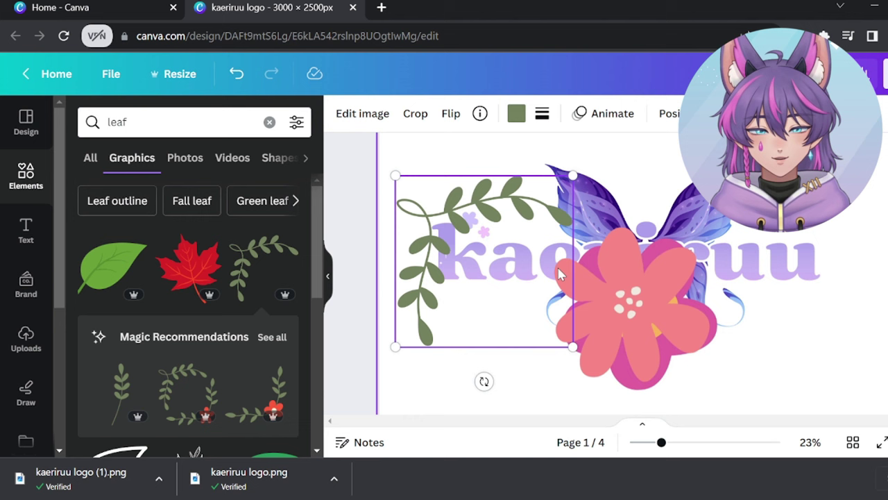
# - Shrink the leaf branch around the upper-left corner of the "k" and recolour it lilac
pyautogui.moveTo(575, 347); pyautogui.dragTo(470, 246)
pyautogui.moveTo(459, 191); pyautogui.dragTo(470, 204)
pyautogui.click(516, 113)
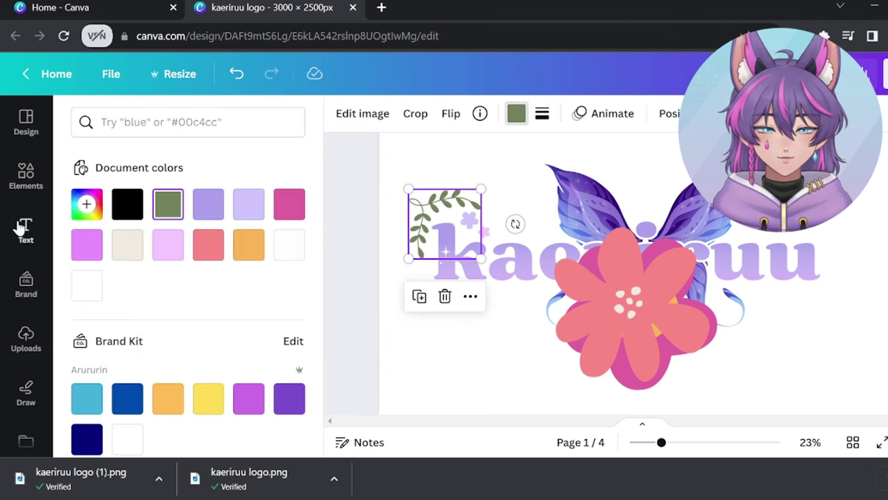
pyautogui.click(642, 248)
pyautogui.click(208, 203)
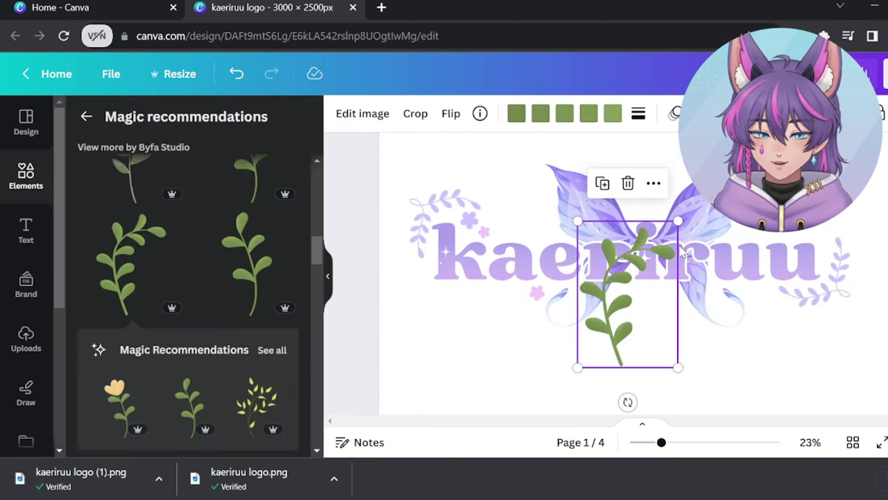
# - Remove the large green leaf branch from the page and return to the "leaf" graphics results
pyautogui.click(522, 338)
pyautogui.scroll(-10, 218, 307)
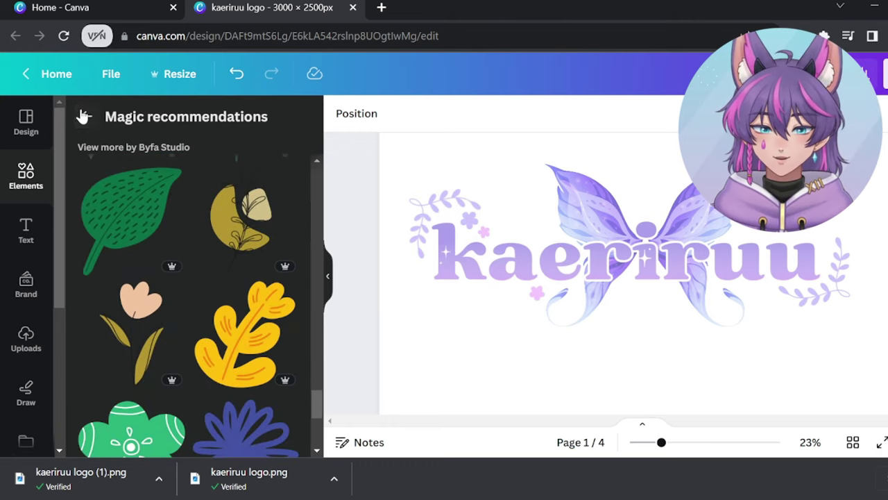
pyautogui.click(86, 117)
pyautogui.click(444, 222)
pyautogui.click(520, 240)
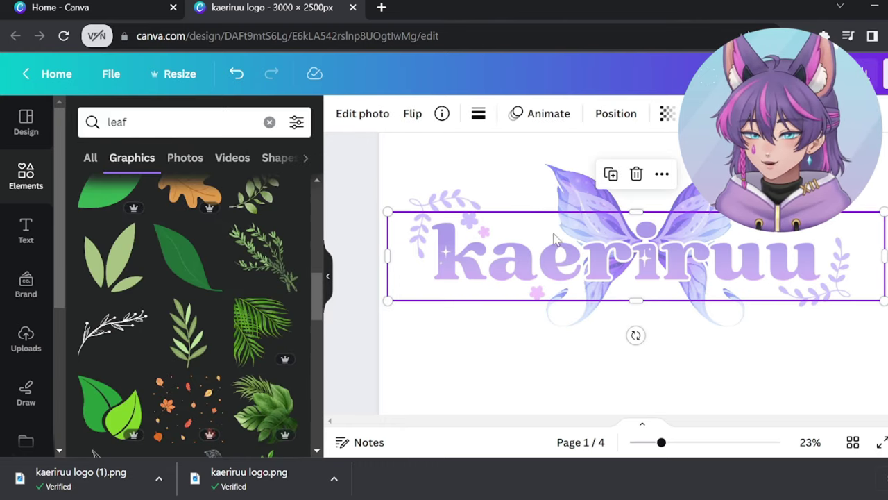
pyautogui.click(525, 391)
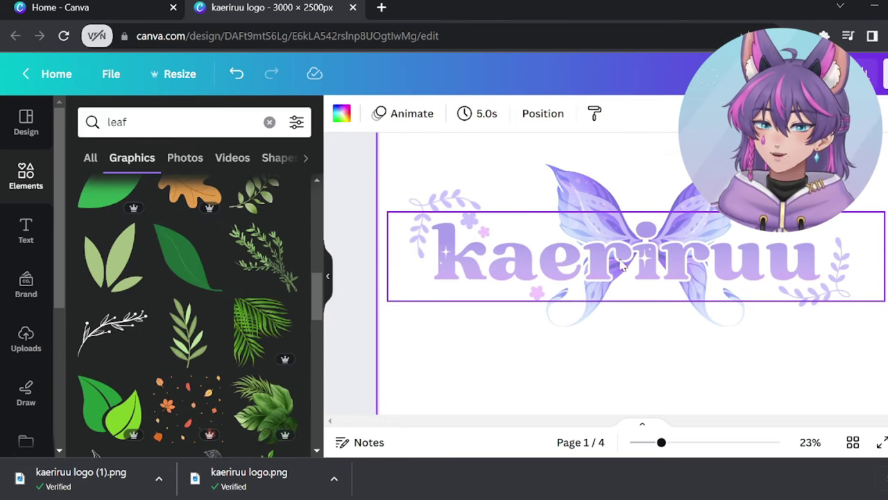
# - Add a new page after page 1
pyautogui.click(26, 123)
pyautogui.click(27, 230)
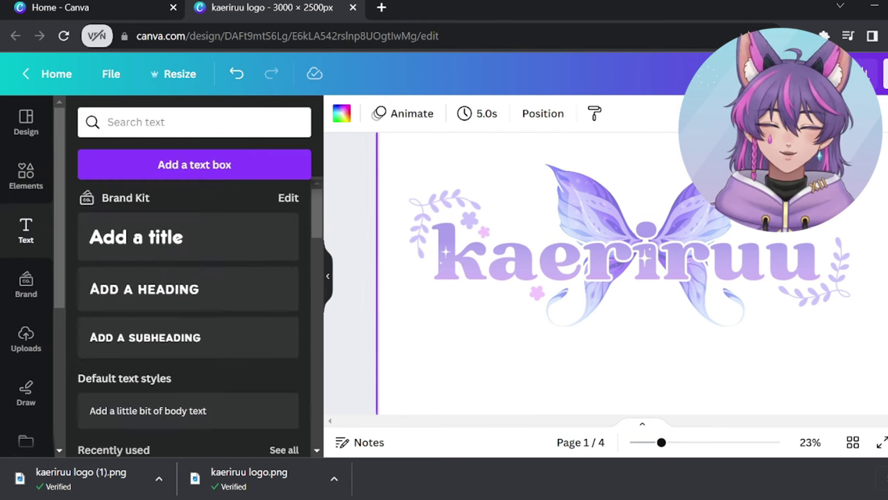
pyautogui.scroll(2, 721, 239)
pyautogui.click(885, 159)
pyautogui.click(207, 113)
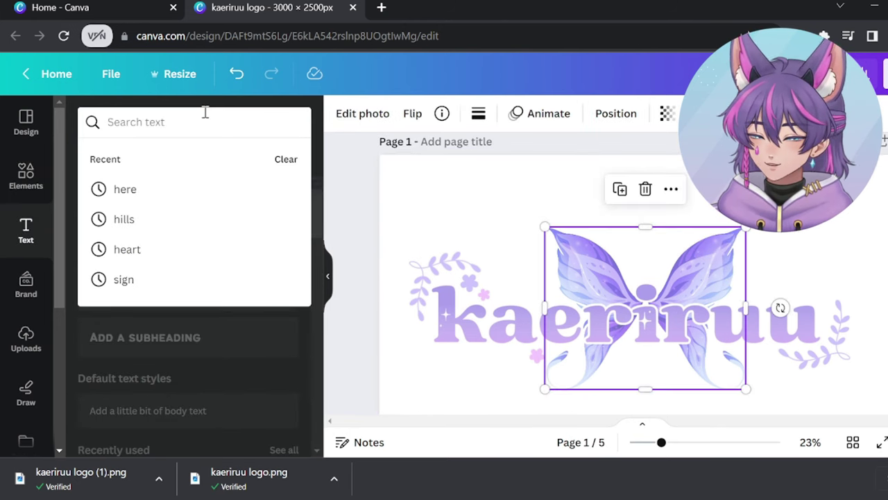
# - Search the graphics for "skull" and add the plain solid skull with hollow eyes to page 1
pyautogui.click(26, 173)
pyautogui.click(153, 118)
pyautogui.write('skull')
pyautogui.press('Return')
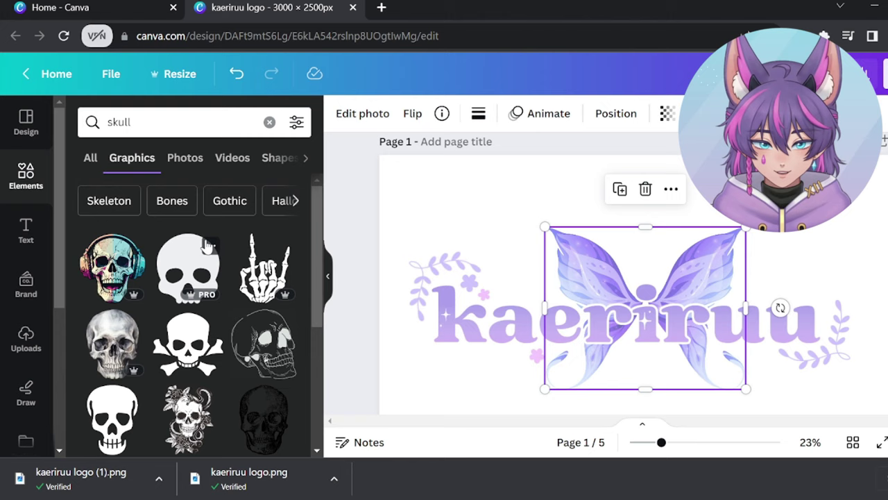
pyautogui.click(207, 246)
# - Shrink the black skull to about the size of a letter dot and park it below the logo
pyautogui.scroll(-1, 207, 246)
pyautogui.scroll(-1, 680, 309)
pyautogui.scroll(2, 507, 234)
pyautogui.keyDown('ctrl'); pyautogui.scroll(5, 652, 416); pyautogui.keyUp('ctrl')
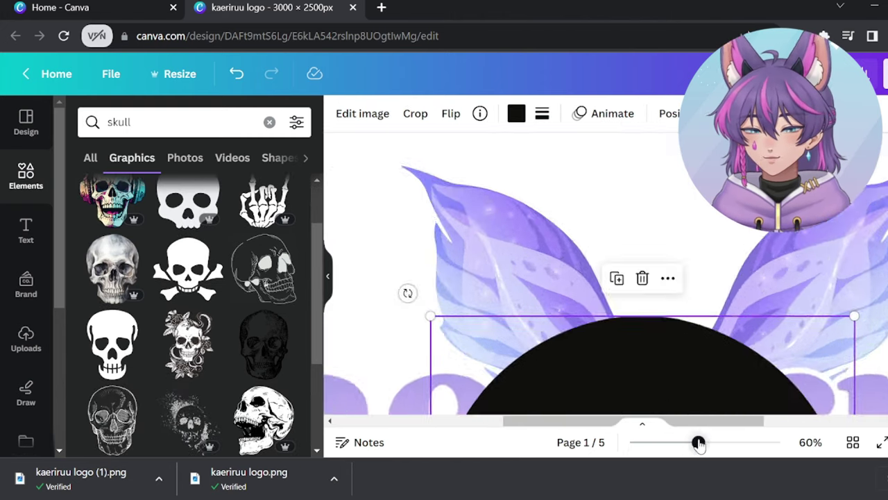
pyautogui.scroll(-3, 694, 312)
pyautogui.scroll(4, 729, 278)
pyautogui.moveTo(751, 241); pyautogui.dragTo(466, 208)
pyautogui.scroll(-3, 470, 154)
pyautogui.moveTo(699, 442); pyautogui.dragTo(672, 443)
pyautogui.moveTo(641, 326); pyautogui.dragTo(765, 312)
# - Crop the text image's top to remove the "i" dot, and crop a full-height copy to the letters before the "i"
pyautogui.click(725, 222)
pyautogui.moveTo(725, 222); pyautogui.dragTo(726, 224)
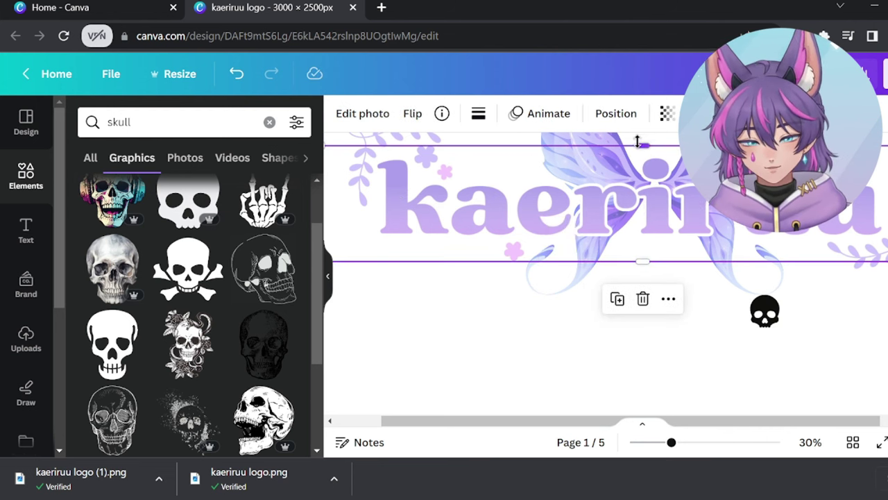
pyautogui.moveTo(637, 141); pyautogui.dragTo(643, 178)
pyautogui.moveTo(671, 444); pyautogui.dragTo(664, 445)
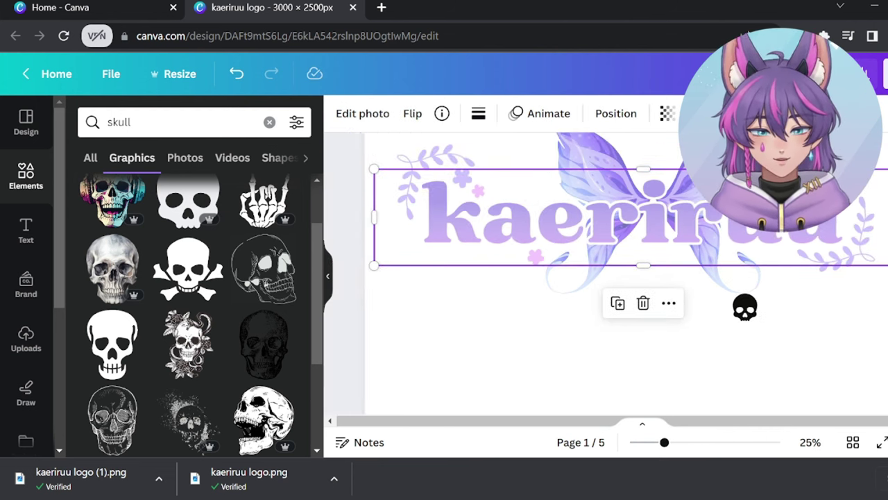
pyautogui.moveTo(887, 217); pyautogui.dragTo(640, 218)
pyautogui.click(674, 227)
pyautogui.keyDown('shift'); pyautogui.click(456, 207); pyautogui.keyUp('shift')
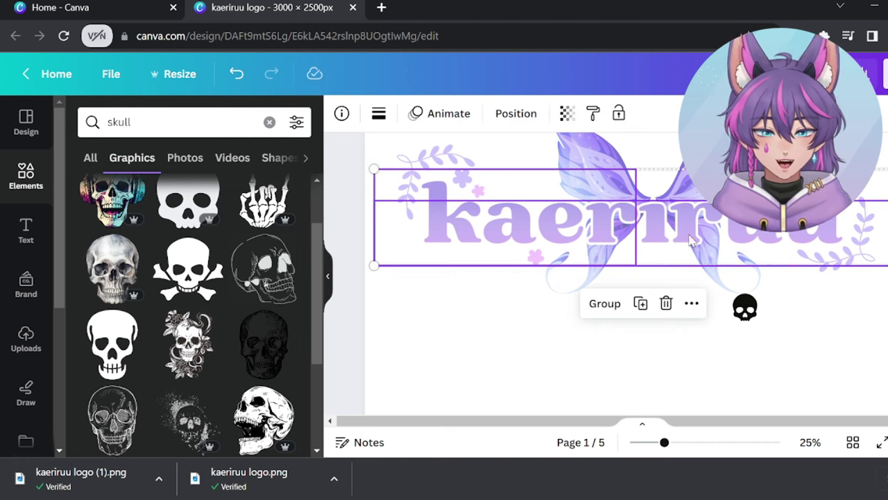
pyautogui.click(652, 172)
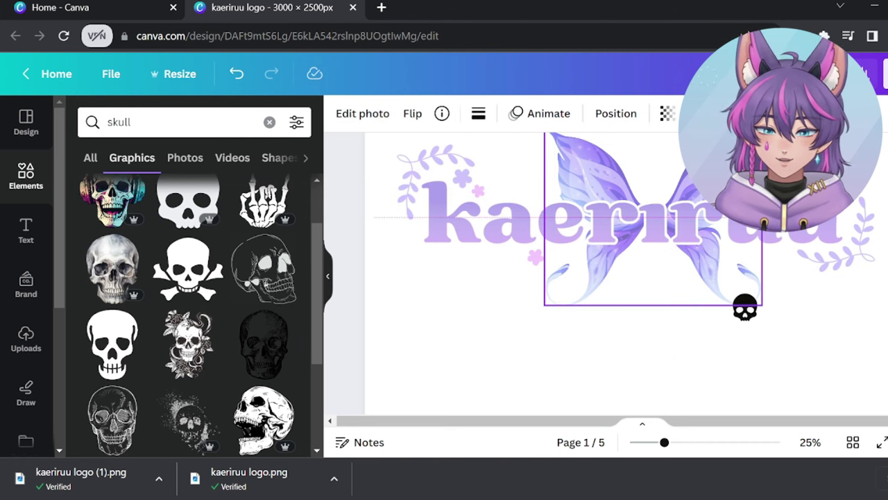
# - Move the skull above the dotless "i" and recolour it the darker lilac from the document colours
pyautogui.moveTo(744, 307); pyautogui.dragTo(655, 187)
pyautogui.click(516, 113)
pyautogui.click(251, 209)
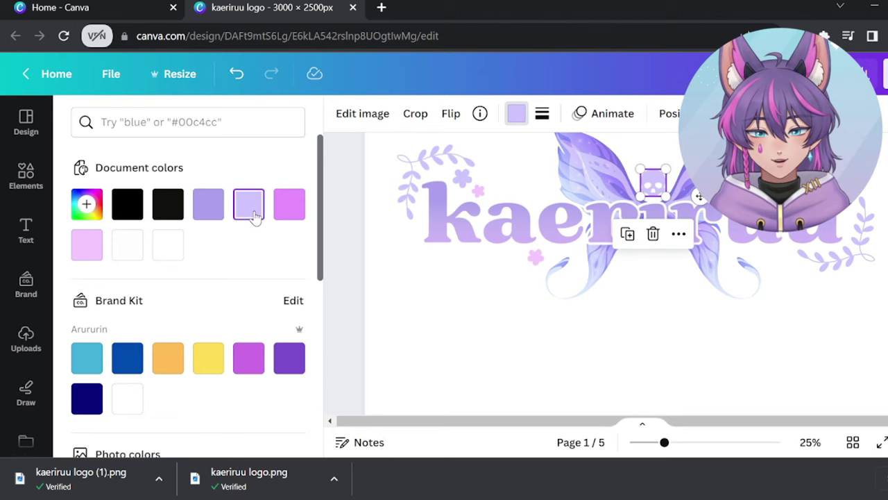
pyautogui.click(209, 207)
pyautogui.click(729, 278)
# - Enlarge the lilac skull slightly and centre it above the "i"
pyautogui.click(653, 183)
pyautogui.moveTo(709, 183); pyautogui.dragTo(658, 183)
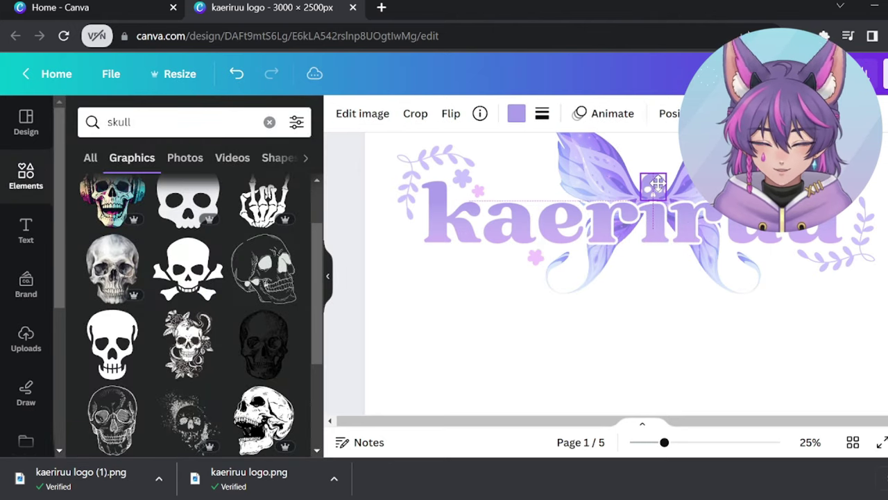
pyautogui.moveTo(666, 308); pyautogui.dragTo(673, 303)
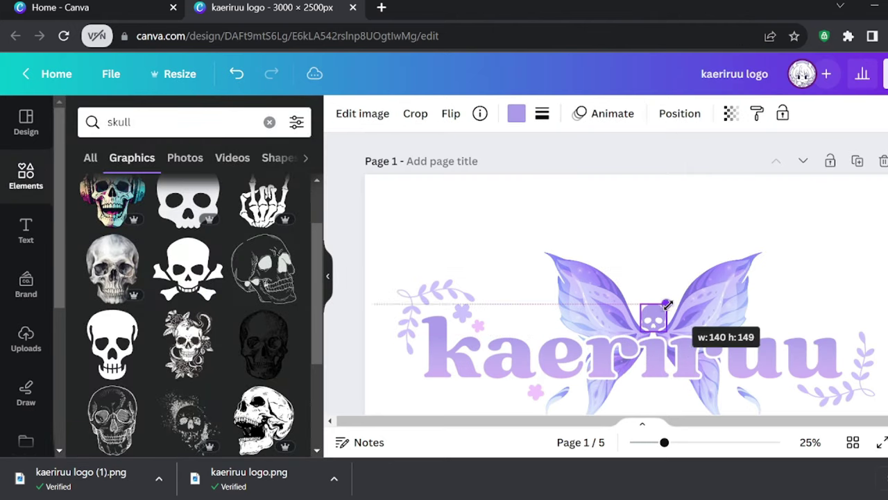
pyautogui.moveTo(650, 325); pyautogui.dragTo(645, 322)
pyautogui.click(703, 322)
pyautogui.click(654, 316)
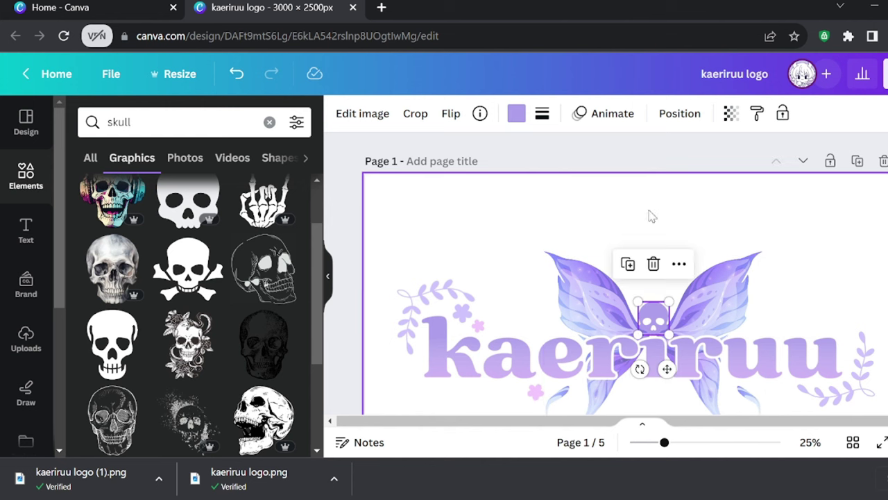
# - Examine the image effects available for the skull, from Smartmockups and Duotone down to Pixelate and Screen
pyautogui.click(516, 113)
pyautogui.click(362, 113)
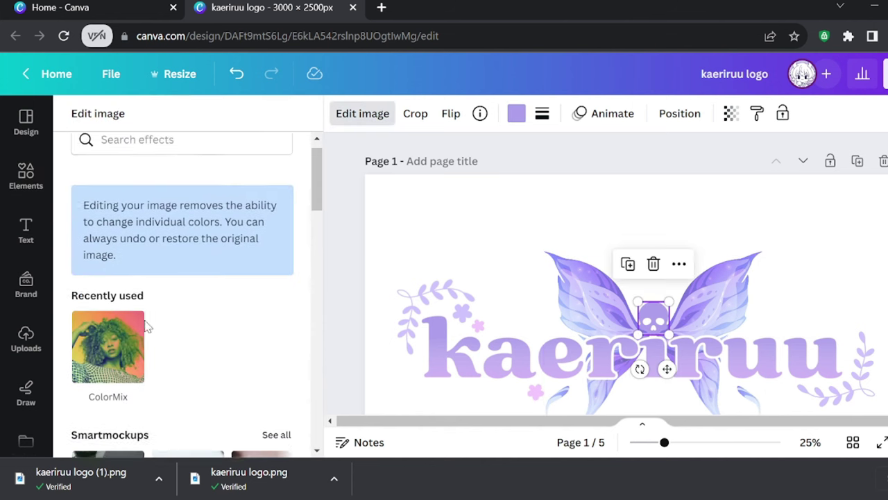
pyautogui.scroll(-3, 753, 284)
pyautogui.scroll(1, 754, 283)
pyautogui.scroll(-10, 205, 343)
pyautogui.scroll(8, 198, 349)
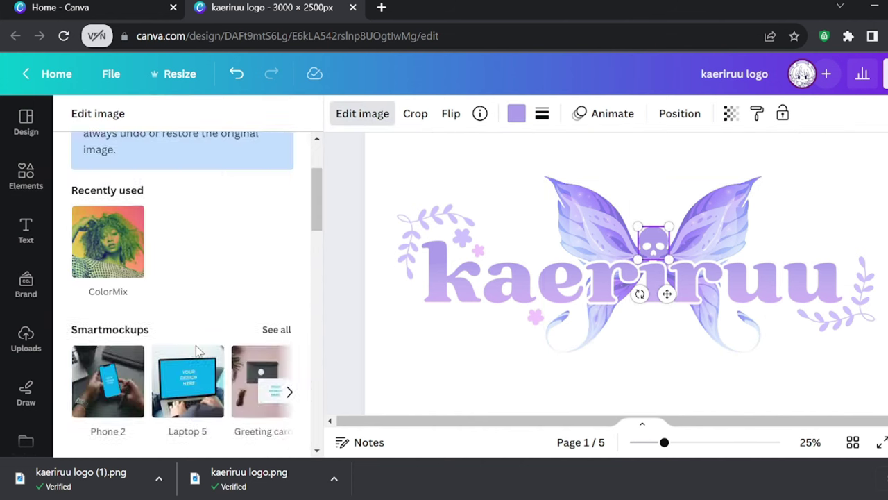
pyautogui.scroll(-8, 196, 351)
pyautogui.scroll(9, 198, 351)
pyautogui.click(772, 224)
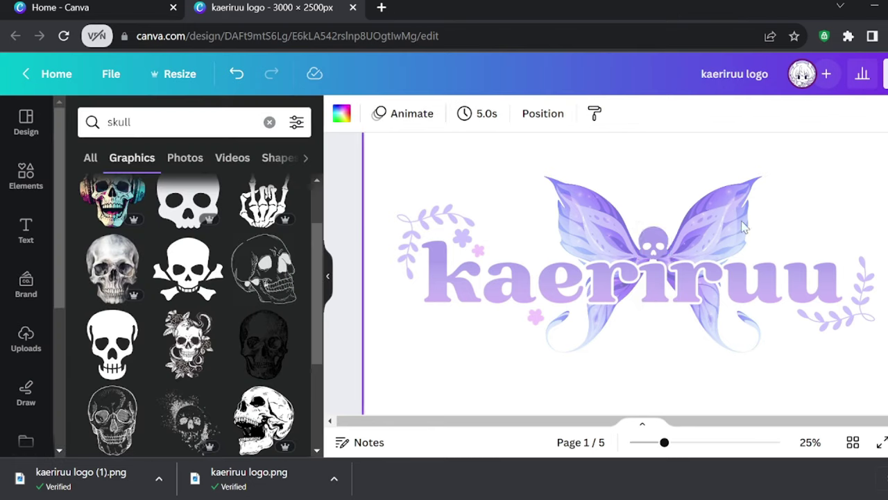
pyautogui.click(654, 239)
pyautogui.click(389, 115)
pyautogui.scroll(-10, 180, 298)
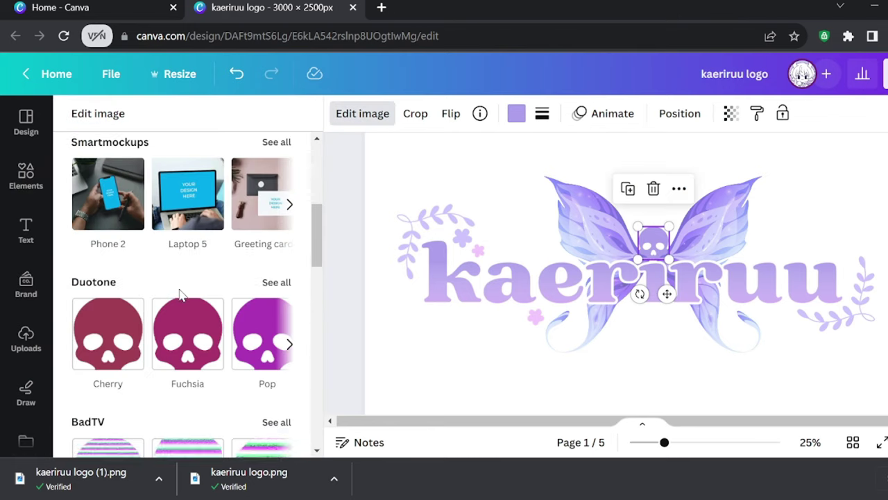
pyautogui.scroll(-3, 179, 295)
pyautogui.scroll(8, 189, 188)
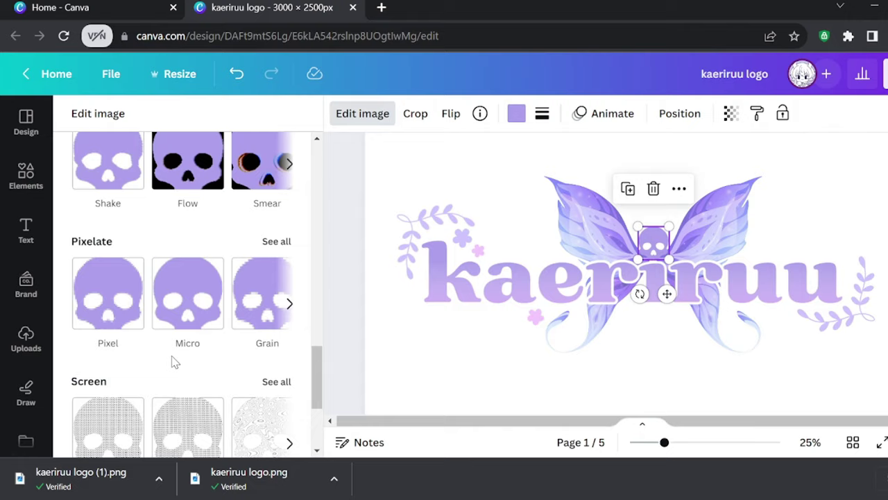
pyautogui.scroll(-1, 103, 281)
# - Try the ColorMix presets on the small skull, including Marmalade and Glow
pyautogui.click(103, 281)
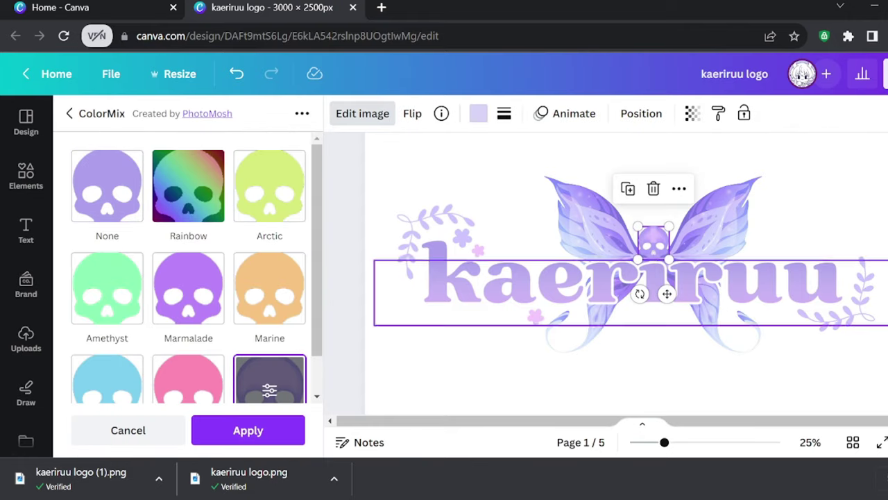
pyautogui.moveTo(664, 442); pyautogui.dragTo(719, 442)
pyautogui.scroll(2, 611, 340)
pyautogui.scroll(-1, 202, 252)
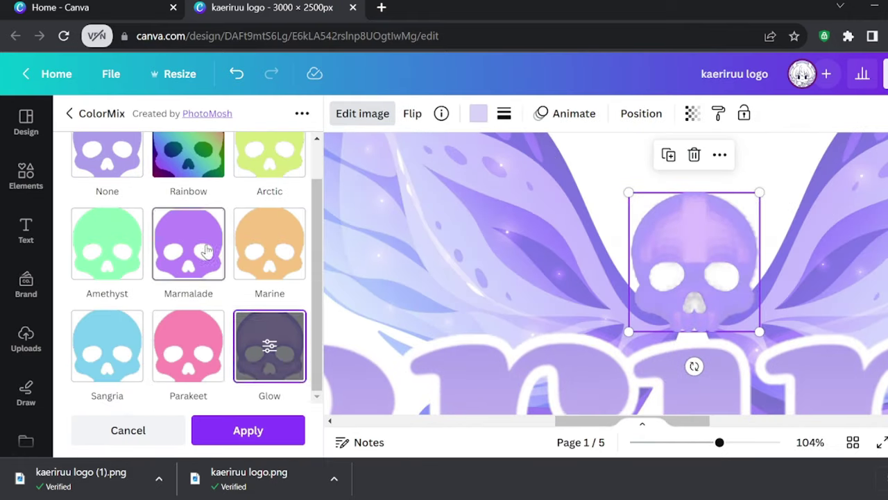
pyautogui.click(202, 252)
pyautogui.click(266, 340)
pyautogui.click(109, 159)
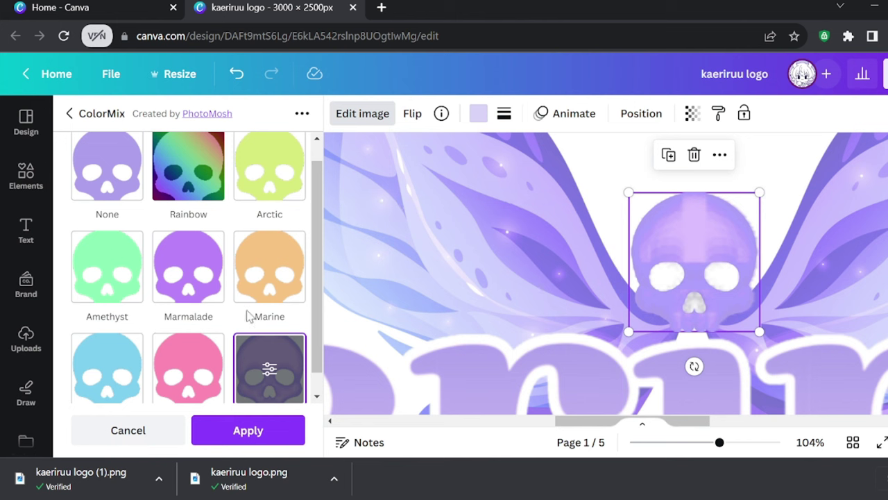
# - Try lowering the Glow's strength, size and cut off on the small skull, and undo the applied effect
pyautogui.click(282, 373)
pyautogui.moveTo(132, 210); pyautogui.dragTo(64, 211)
pyautogui.moveTo(165, 257); pyautogui.dragTo(35, 287)
pyautogui.moveTo(219, 305); pyautogui.dragTo(63, 307)
pyautogui.click(247, 430)
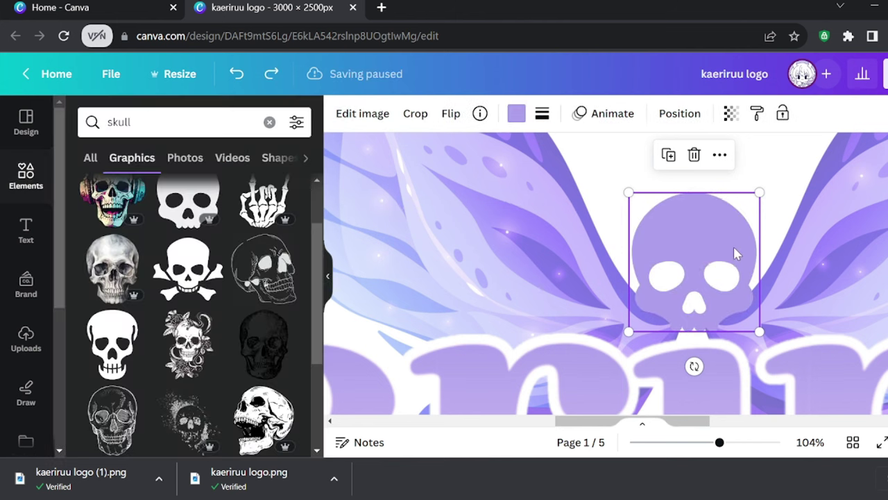
# - Duplicate the skull, enlarge the copy over the logo's left half and give it the ColorMix Glow effect
pyautogui.click(360, 118)
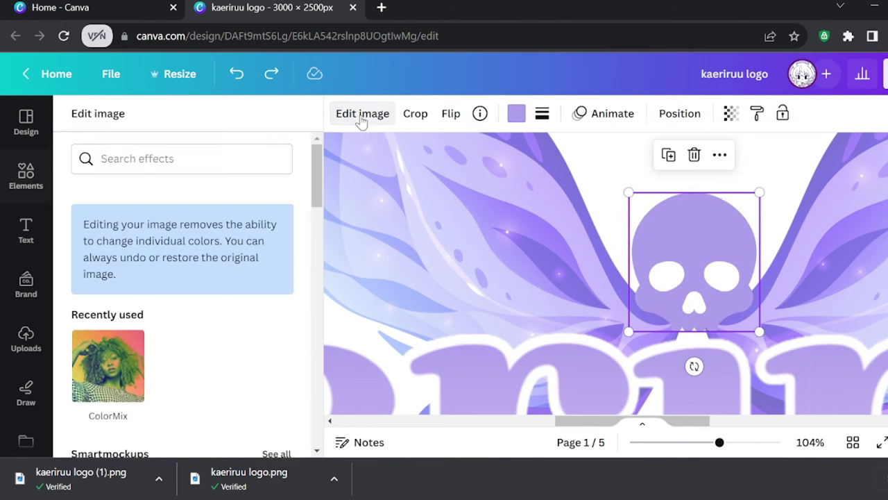
pyautogui.keyDown('ctrl'); pyautogui.scroll(-5, 640, 316); pyautogui.keyUp('ctrl')
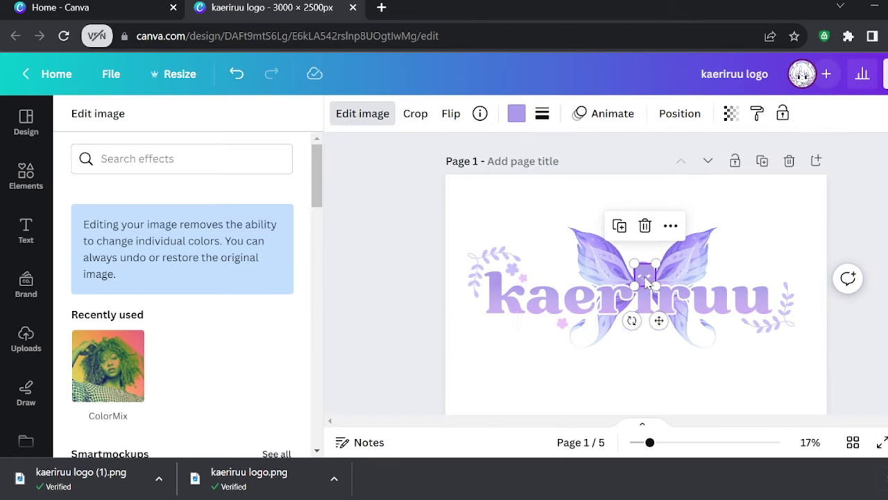
pyautogui.moveTo(645, 281); pyautogui.dragTo(650, 378)
pyautogui.click(108, 366)
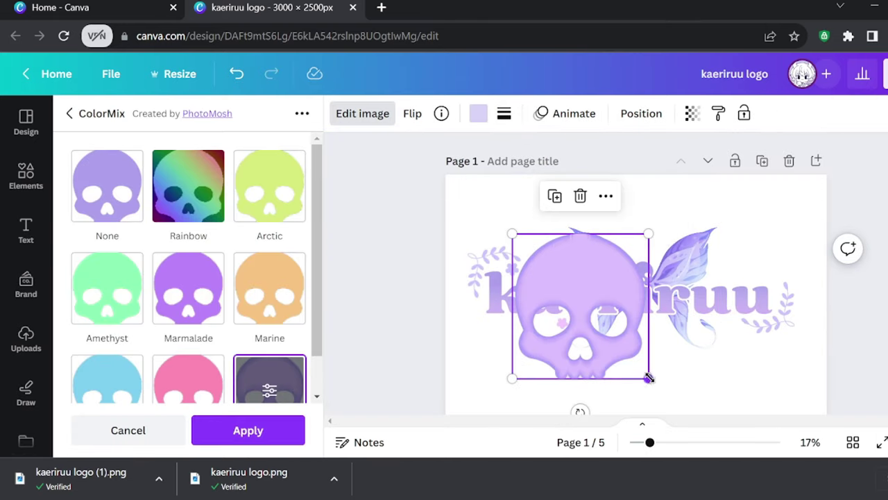
# - Adjust the large skull's Glow strength and size, keep the cut off at 0.5, and apply the effect
pyautogui.click(269, 388)
pyautogui.moveTo(125, 208)
pyautogui.mouseDown()
pyautogui.moveTo(89, 208)
pyautogui.moveTo(112, 208)
pyautogui.mouseUp()
pyautogui.moveTo(162, 257); pyautogui.dragTo(195, 256)
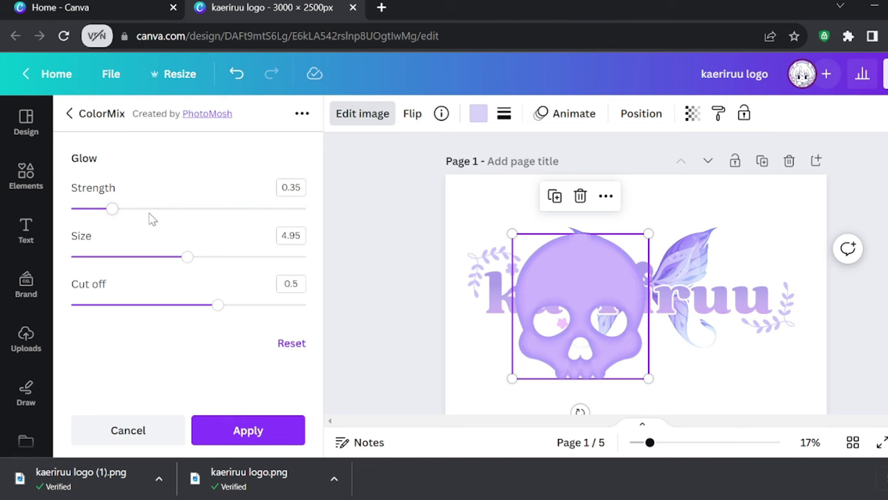
pyautogui.moveTo(112, 209); pyautogui.dragTo(133, 222)
pyautogui.moveTo(218, 305); pyautogui.dragTo(218, 317)
pyautogui.moveTo(133, 209); pyautogui.dragTo(109, 212)
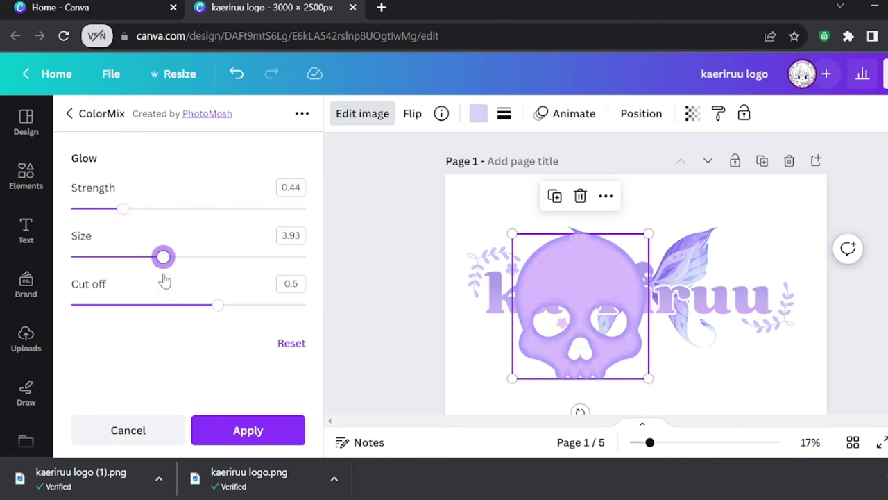
pyautogui.moveTo(163, 257); pyautogui.dragTo(232, 256)
pyautogui.click(291, 431)
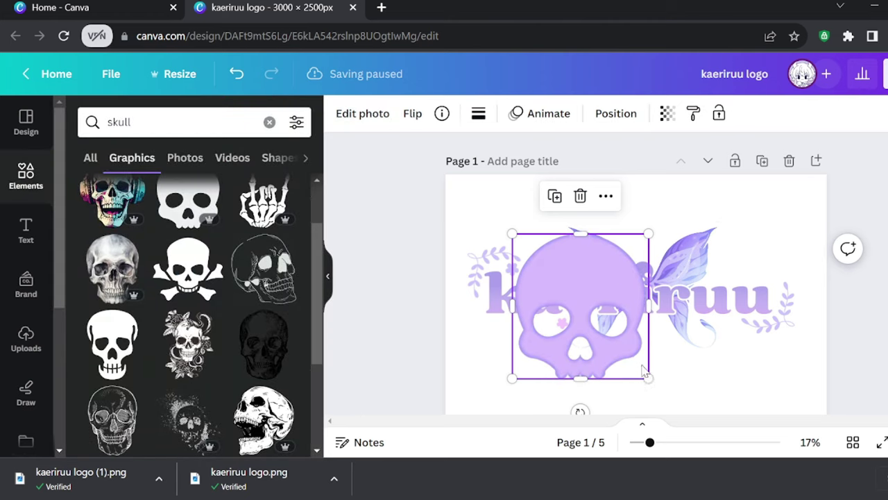
# - Add a white Outline shadow of size 39 to the large skull
pyautogui.click(366, 117)
pyautogui.scroll(-5, 229, 321)
pyautogui.click(105, 214)
pyautogui.click(264, 292)
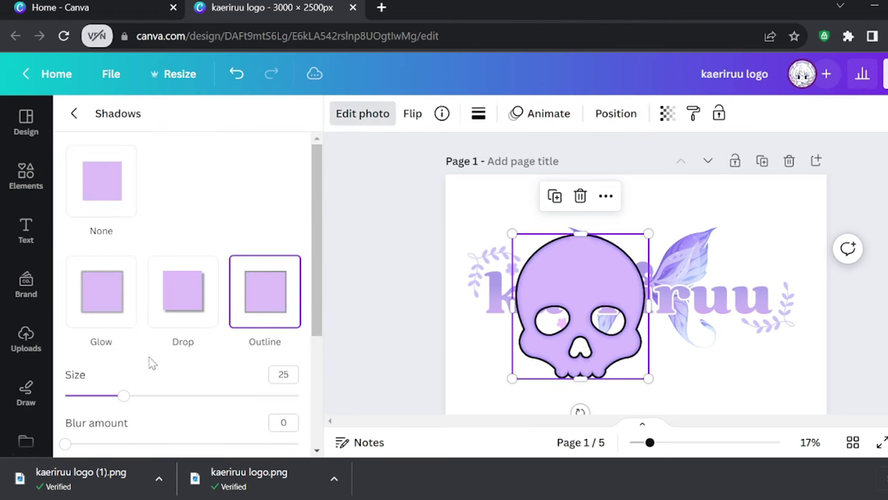
pyautogui.moveTo(141, 396); pyautogui.dragTo(157, 397)
pyautogui.scroll(-4, 229, 367)
pyautogui.click(287, 385)
pyautogui.moveTo(354, 282); pyautogui.dragTo(289, 219)
pyautogui.click(665, 390)
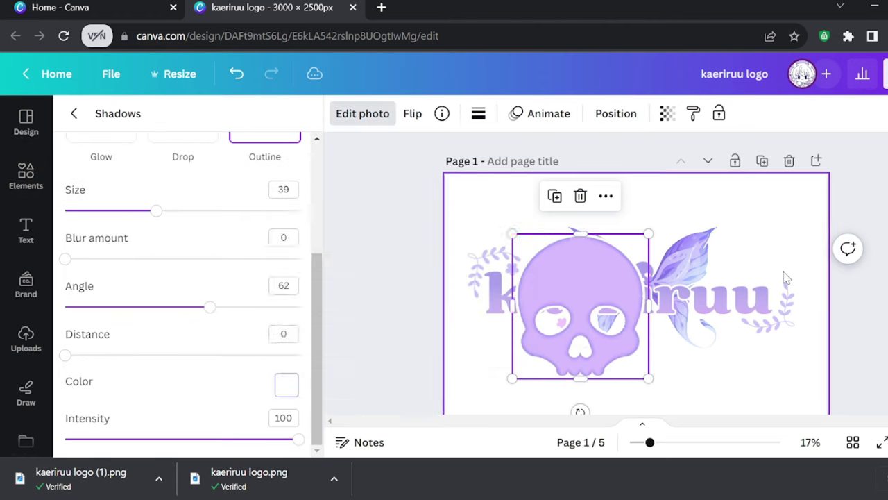
pyautogui.click(660, 390)
# - Shrink the outlined skull and place it above the dotless "i" as its dot
pyautogui.click(645, 377)
pyautogui.moveTo(645, 376); pyautogui.dragTo(525, 323)
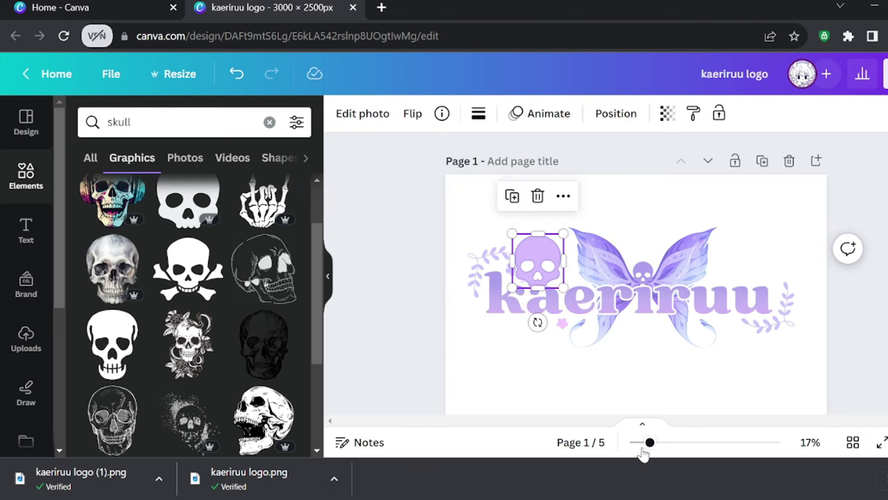
pyautogui.scroll(5, 502, 326)
pyautogui.moveTo(376, 220); pyautogui.dragTo(697, 210)
pyautogui.moveTo(753, 271); pyautogui.dragTo(677, 190)
pyautogui.moveTo(644, 143); pyautogui.dragTo(673, 220)
# - Set the skull dot's Outline shadow size to 56 with no blur
pyautogui.click(363, 113)
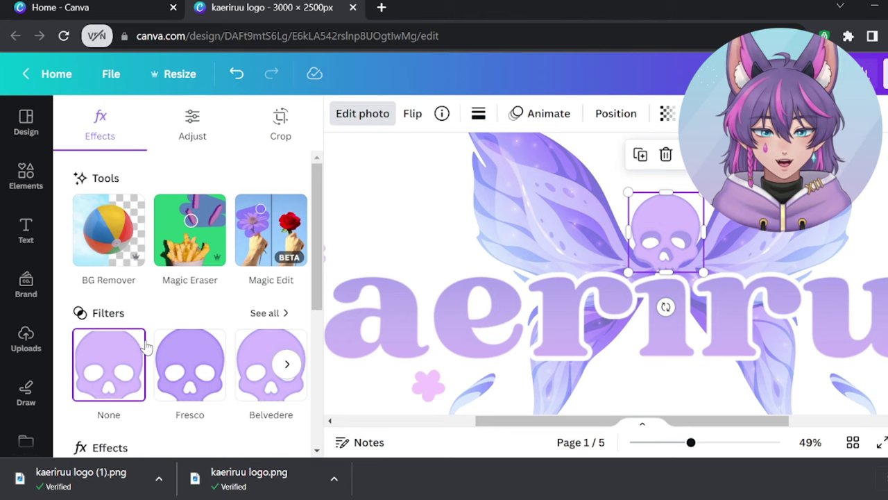
pyautogui.scroll(-3, 128, 212)
pyautogui.click(128, 212)
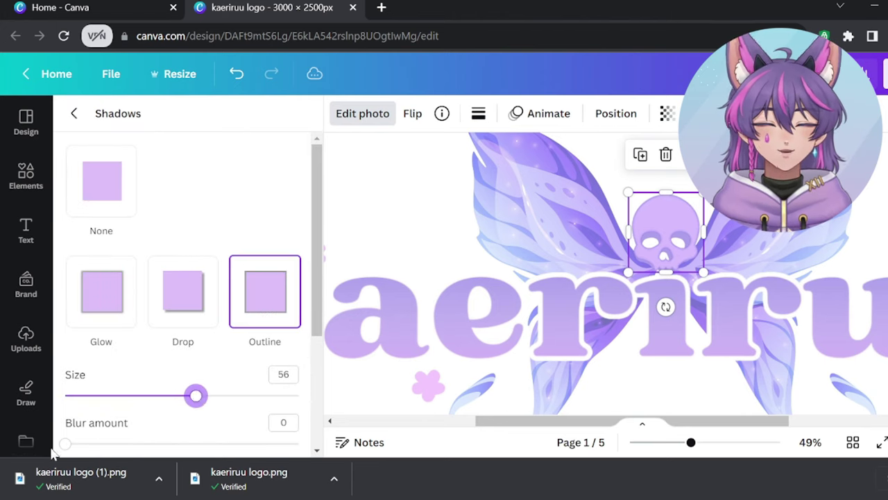
pyautogui.scroll(-3, 107, 324)
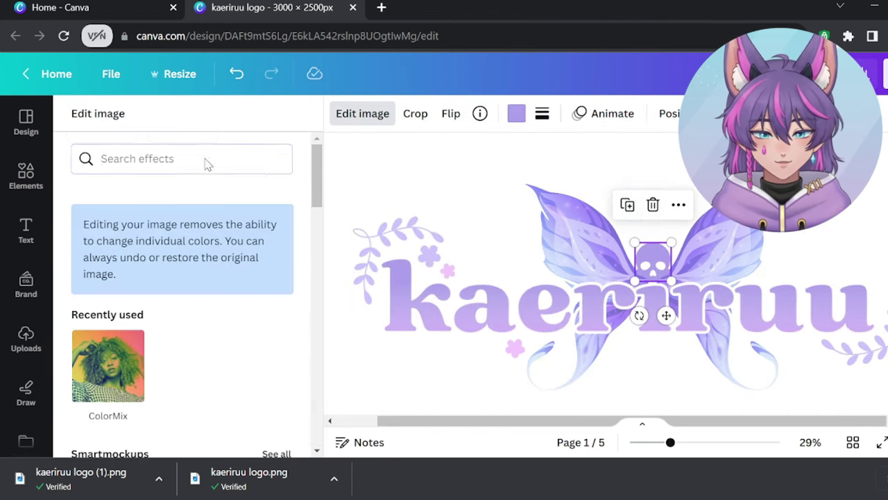
# - Search the image effects for the plain skull graphic for an outline effect and a shadow effect
pyautogui.write('tuline')
pyautogui.press('BackSpace')
pyautogui.press('BackSpace')
pyautogui.press('BackSpace')
pyautogui.press('BackSpace')
pyautogui.press('BackSpace')
pyautogui.press('BackSpace')
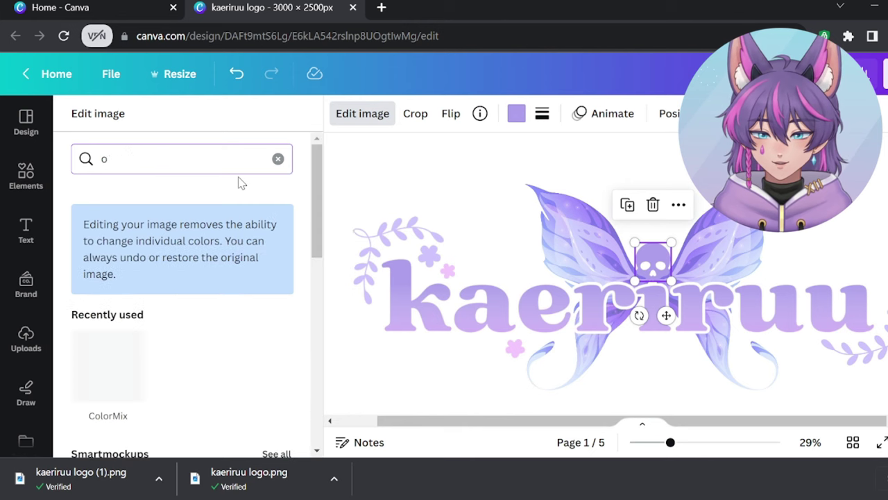
pyautogui.write('utli')
pyautogui.press('BackSpace')
pyautogui.press('BackSpace')
pyautogui.write('shadow')
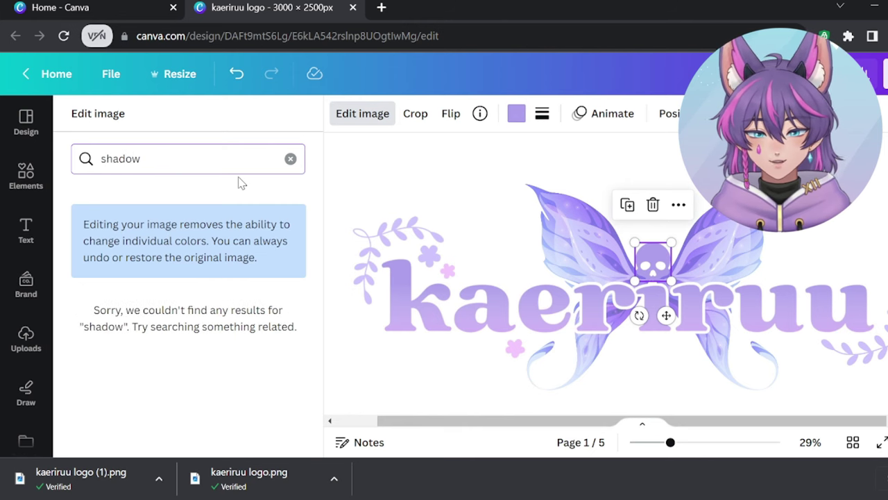
pyautogui.click(290, 159)
# - Browse the remaining effects for the skull graphic and read the Vision Simulator app's description
pyautogui.scroll(-10, 260, 257)
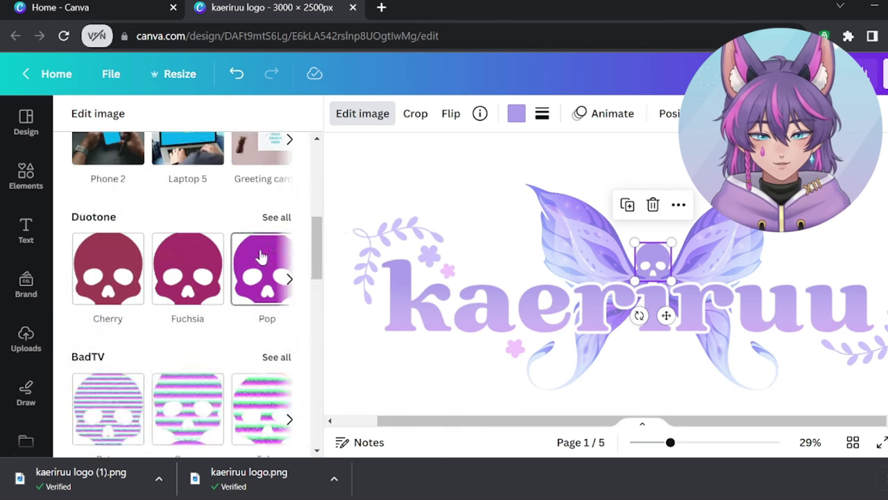
pyautogui.scroll(-4, 262, 259)
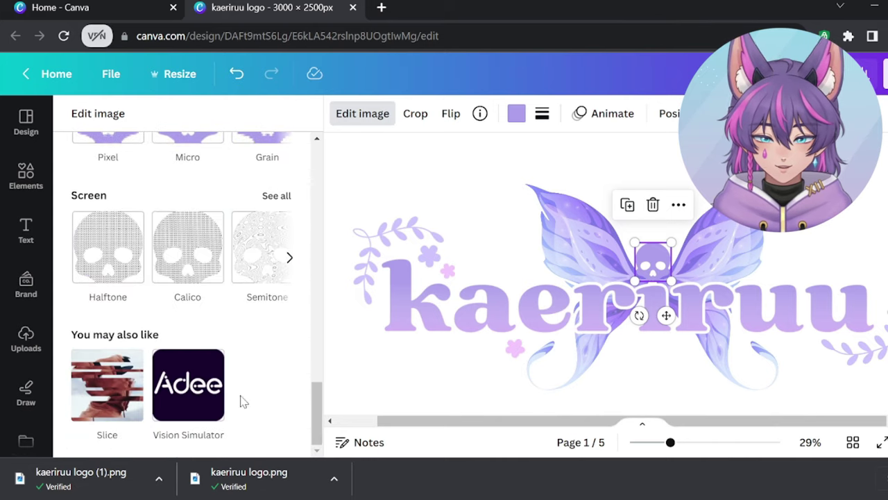
pyautogui.click(195, 387)
pyautogui.scroll(-3, 217, 274)
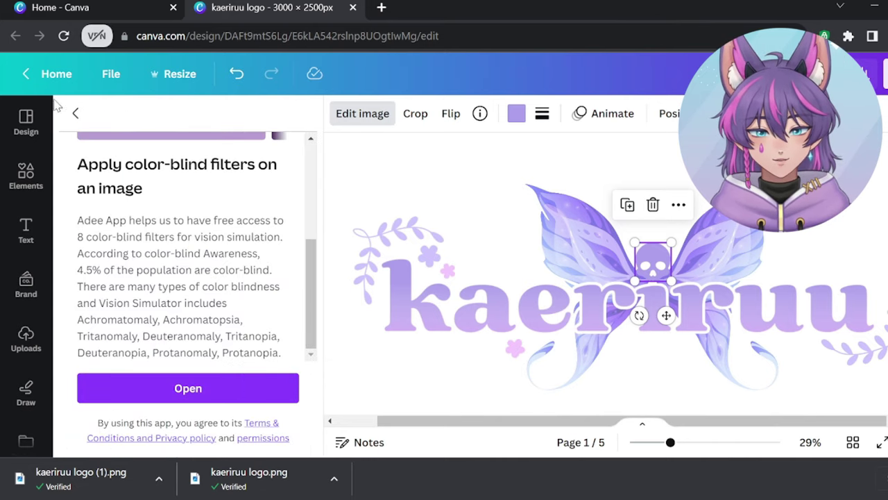
pyautogui.click(75, 113)
# - Place the plain skull slightly higher above the dotless "i" and shift the butterfly wings down a little behind the lettering
pyautogui.click(670, 159)
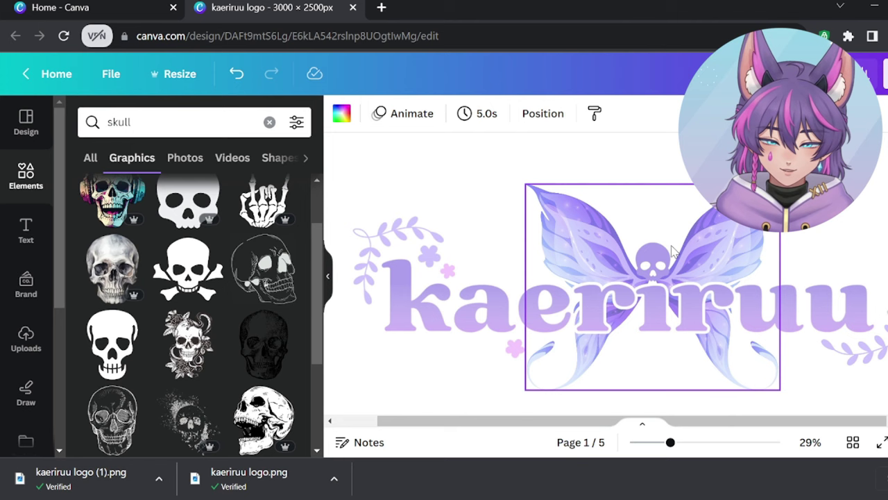
pyautogui.moveTo(650, 255); pyautogui.dragTo(653, 241)
pyautogui.click(700, 163)
pyautogui.click(659, 249)
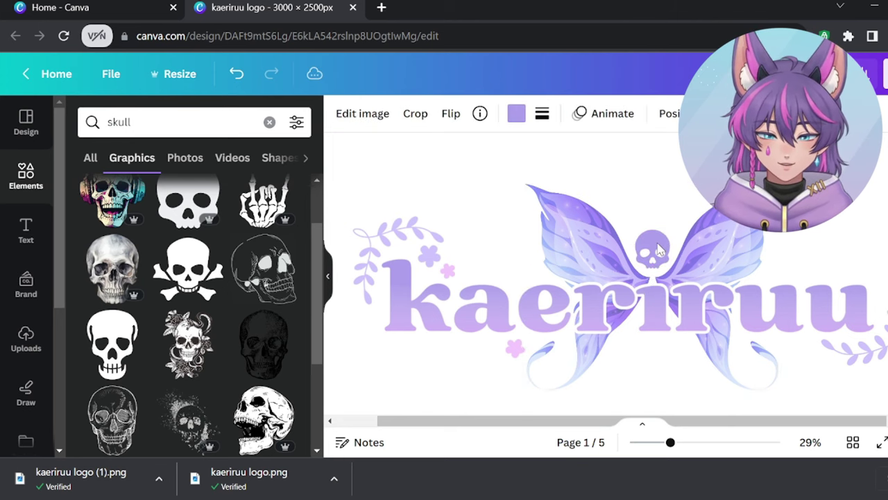
pyautogui.click(701, 274)
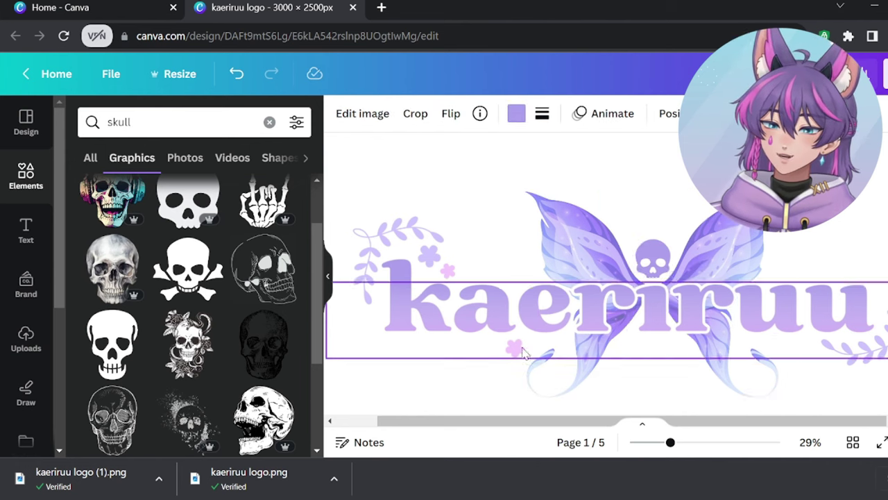
# - Add a title text below the logo reading "Changeling VArtist" and enlarge it to size 139
pyautogui.scroll(-3, 694, 287)
pyautogui.click(670, 344)
pyautogui.click(25, 231)
pyautogui.click(188, 236)
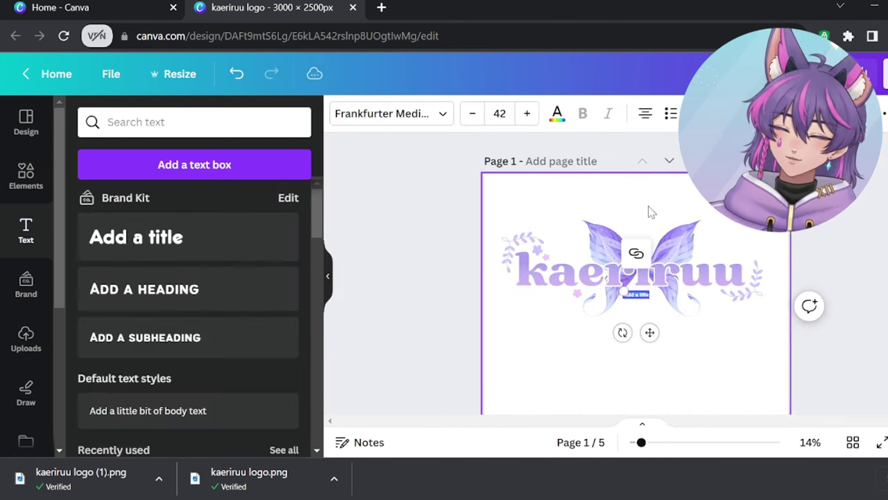
pyautogui.moveTo(625, 292); pyautogui.dragTo(566, 276)
pyautogui.moveTo(619, 332); pyautogui.dragTo(646, 347)
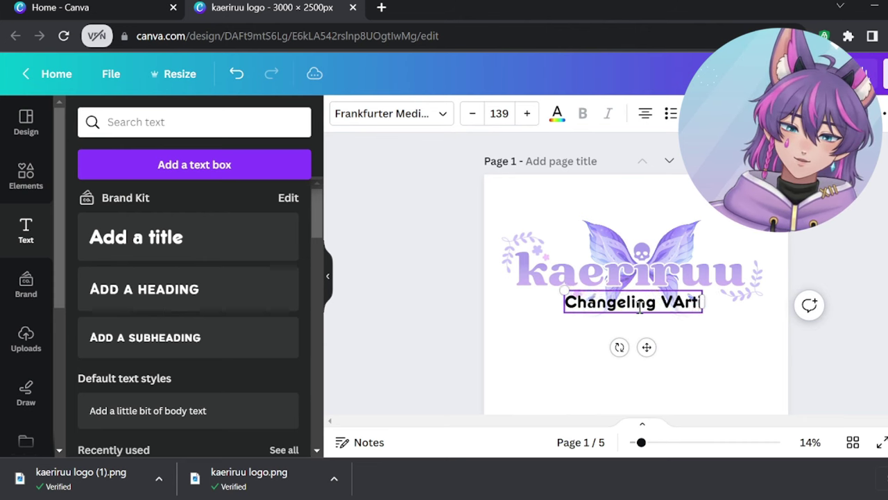
# - Shrink the "Changeling VArtist" subtitle, style it as outlined white lettering and place it beneath the right half of the logo
pyautogui.click(583, 276)
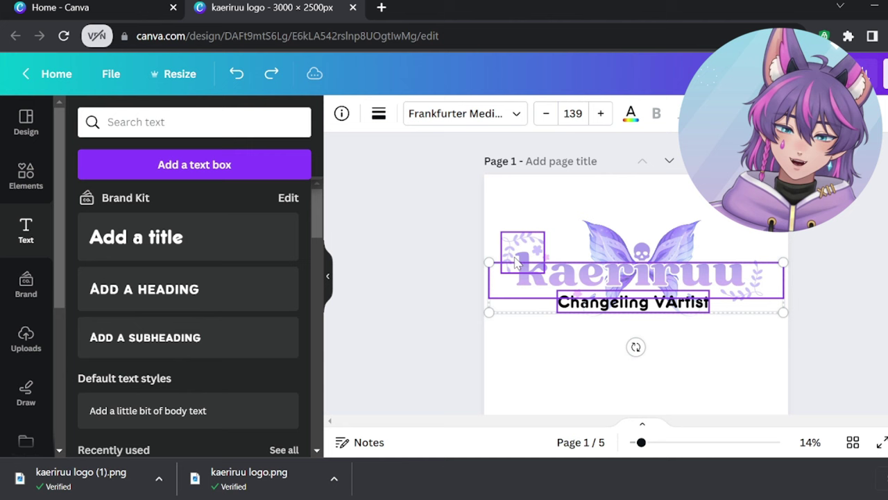
pyautogui.keyDown('shift'); pyautogui.click(583, 276); pyautogui.keyUp('shift')
pyautogui.hotkey('ctrl', 'g')
pyautogui.moveTo(686, 303); pyautogui.dragTo(621, 298)
pyautogui.click(718, 343)
pyautogui.moveTo(682, 301); pyautogui.dragTo(618, 300)
pyautogui.click(420, 206)
# - Add a rounded rectangle and stretch it into a wide bar behind the subtitle
pyautogui.click(35, 179)
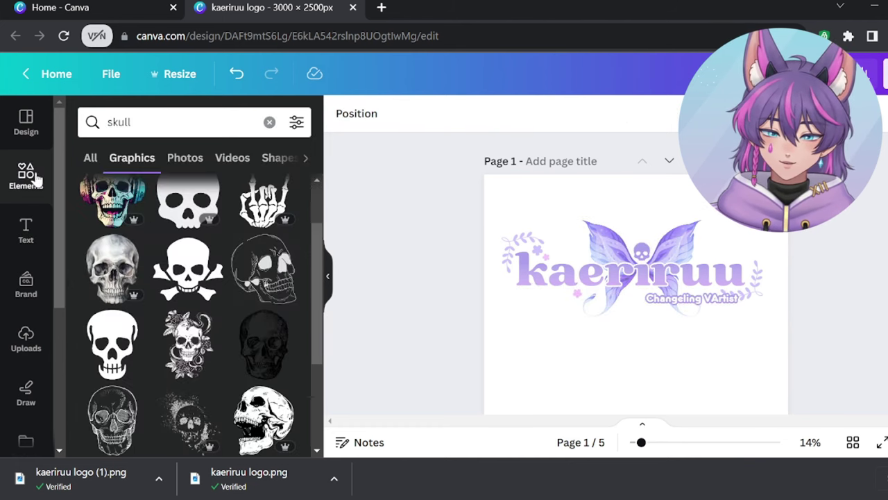
pyautogui.click(270, 121)
pyautogui.scroll(-1, 187, 275)
pyautogui.click(148, 270)
pyautogui.moveTo(674, 301); pyautogui.dragTo(747, 300)
pyautogui.moveTo(675, 264); pyautogui.dragTo(673, 310)
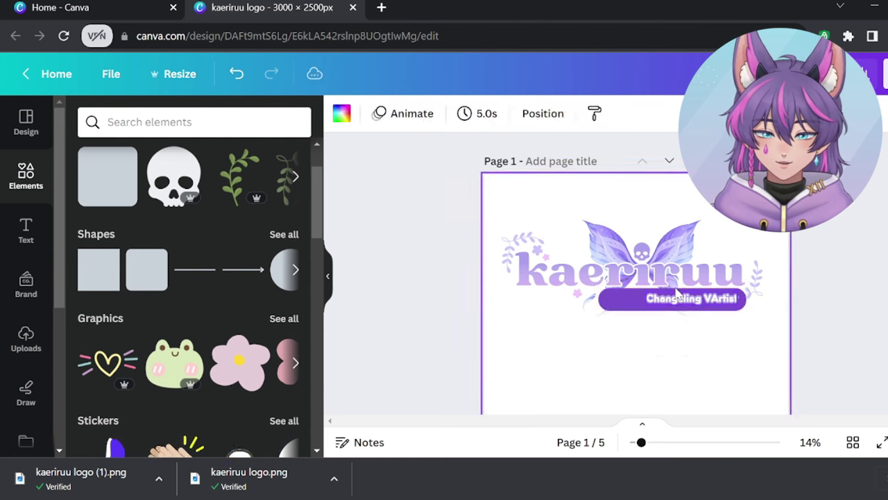
# - Recolour the bar behind the subtitle to the document's light purple and reduce its height
pyautogui.click(441, 113)
pyautogui.click(416, 114)
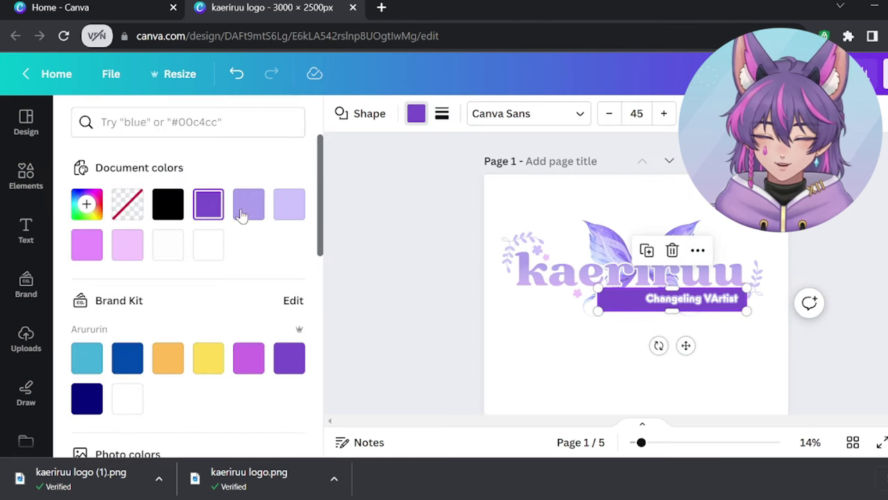
pyautogui.click(246, 208)
pyautogui.moveTo(674, 310); pyautogui.dragTo(690, 305)
# - Change the subtitle to "Changeling Vtuber" and narrow the light purple bar to fit around it
pyautogui.click(628, 279)
pyautogui.click(617, 299)
pyautogui.click(588, 347)
pyautogui.click(625, 297)
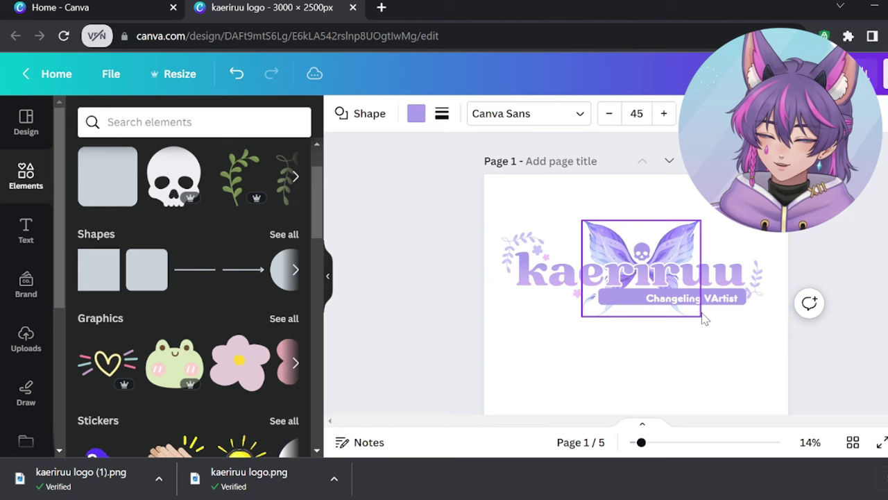
pyautogui.click(625, 347)
pyautogui.click(615, 296)
# - Ungroup the lettering group and place copies of the small flowers around both ends of the logo
pyautogui.click(531, 303)
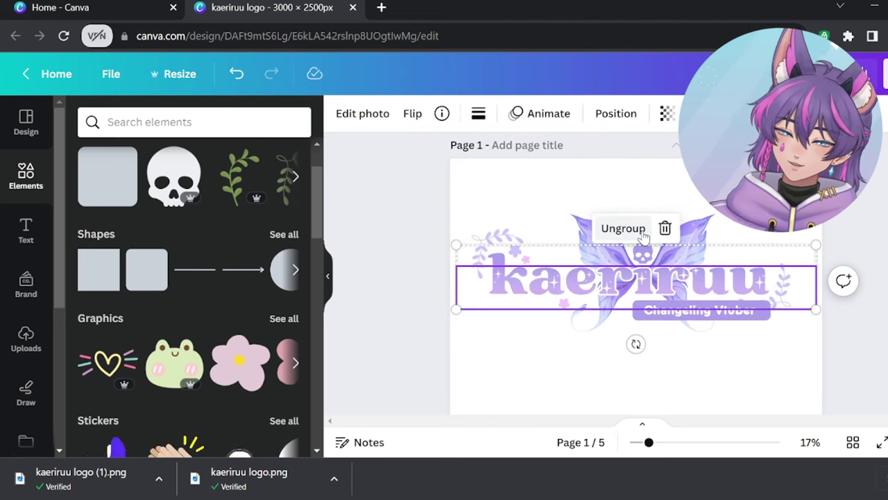
pyautogui.click(643, 233)
pyautogui.click(564, 301)
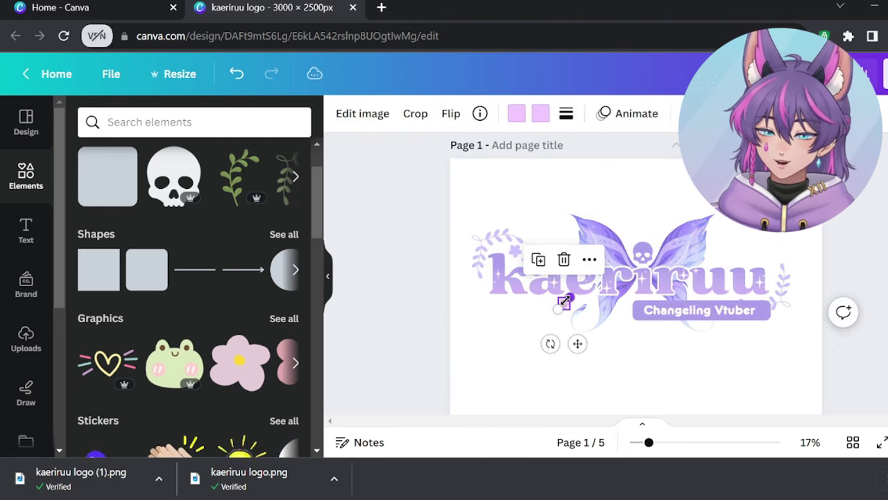
pyautogui.click(496, 254)
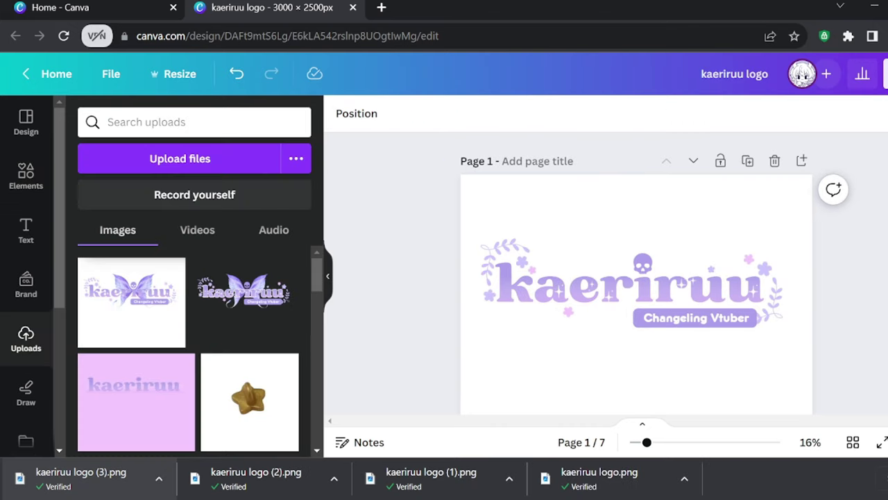
# - Download the wingless logo page as a 3,000 × 2,500 px PNG with a transparent background
pyautogui.click(886, 74)
pyautogui.scroll(-3, 701, 393)
pyautogui.click(756, 267)
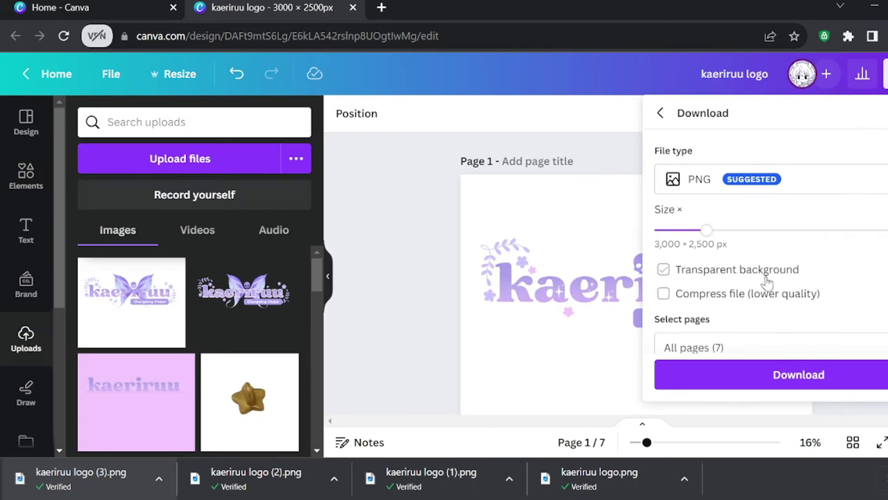
pyautogui.click(697, 347)
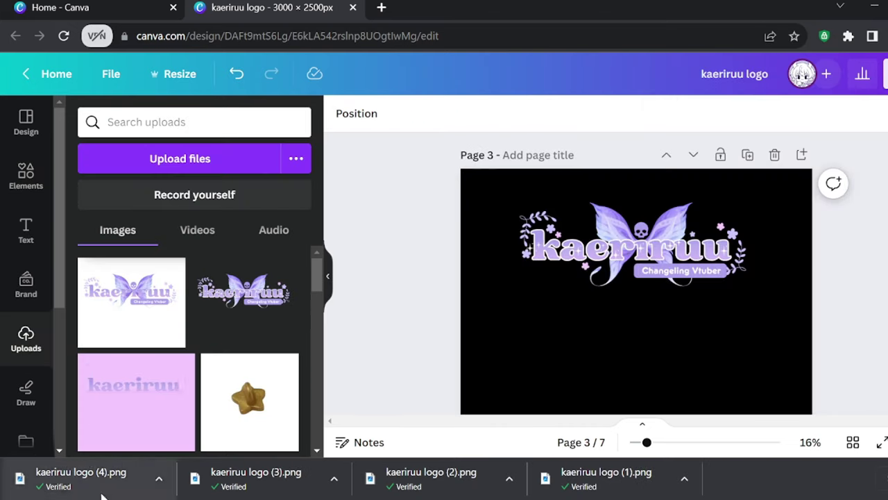
# - Upload the downloaded wingless logo onto black page 3 and place it below the winged logo
pyautogui.scroll(-5, 631, 334)
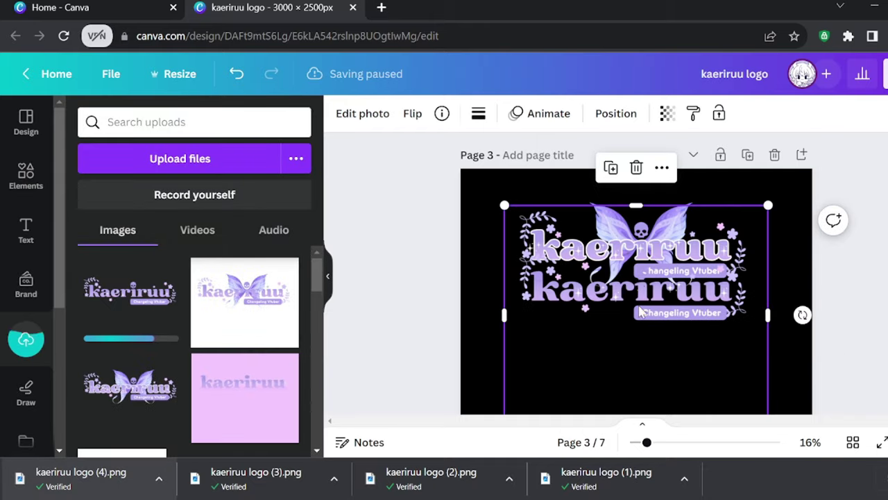
pyautogui.scroll(-2, 671, 354)
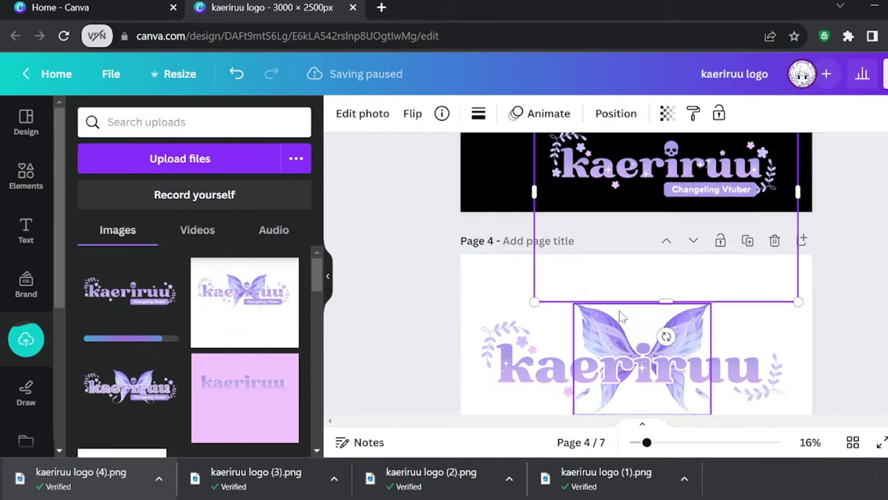
pyautogui.scroll(4, 671, 354)
pyautogui.moveTo(671, 353); pyautogui.dragTo(676, 356)
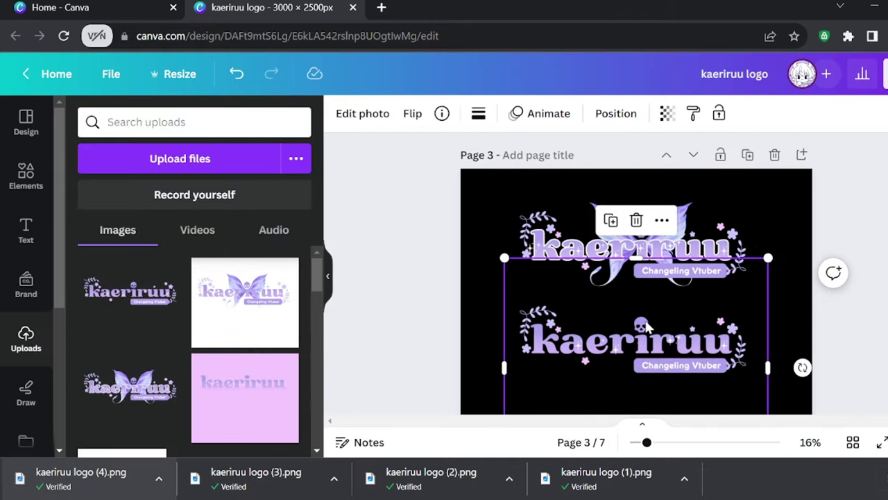
pyautogui.moveTo(646, 326)
pyautogui.mouseDown()
pyautogui.moveTo(576, 287)
pyautogui.moveTo(631, 332)
pyautogui.mouseUp()
# - Add a white Outline shadow of size 45 to the wingless logo image and nudge it into position below the winged logo
pyautogui.click(363, 113)
pyautogui.scroll(-5, 125, 260)
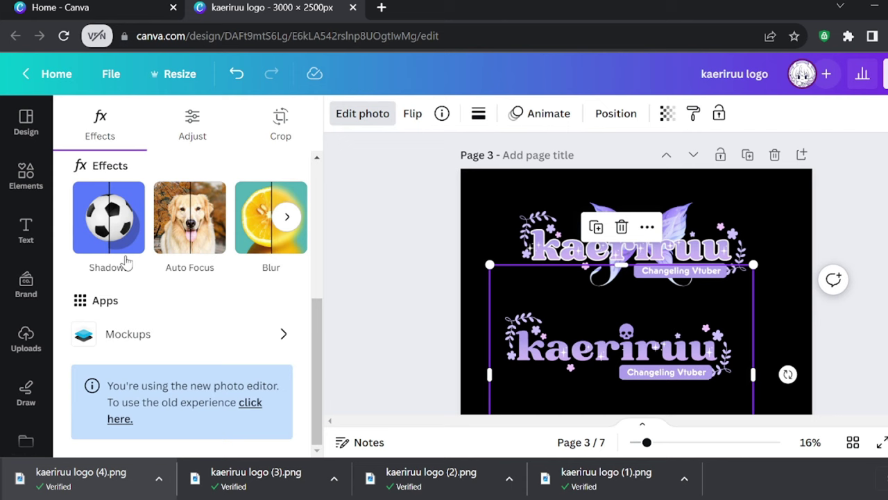
pyautogui.click(126, 261)
pyautogui.click(250, 301)
pyautogui.moveTo(125, 395); pyautogui.dragTo(170, 394)
pyautogui.scroll(-3, 208, 312)
pyautogui.click(287, 384)
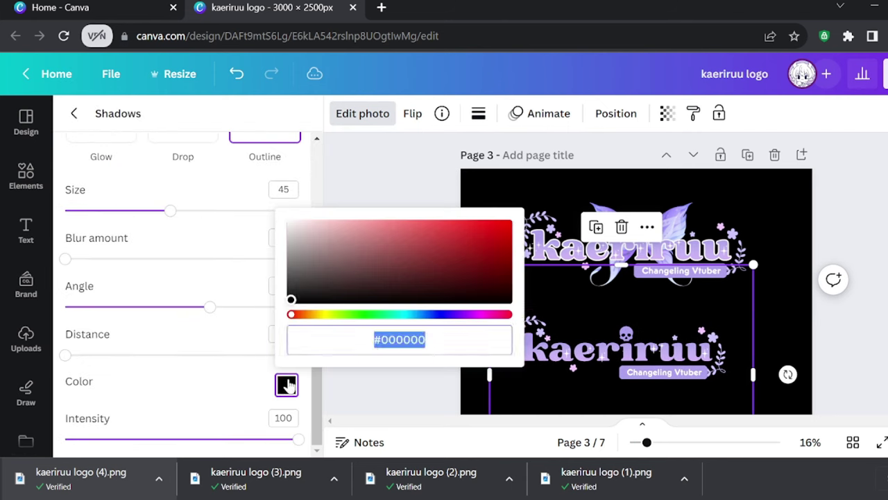
pyautogui.moveTo(291, 300); pyautogui.dragTo(287, 219)
pyautogui.click(704, 309)
pyautogui.moveTo(715, 321)
pyautogui.mouseDown()
pyautogui.moveTo(731, 323)
pyautogui.moveTo(723, 316)
pyautogui.mouseUp()
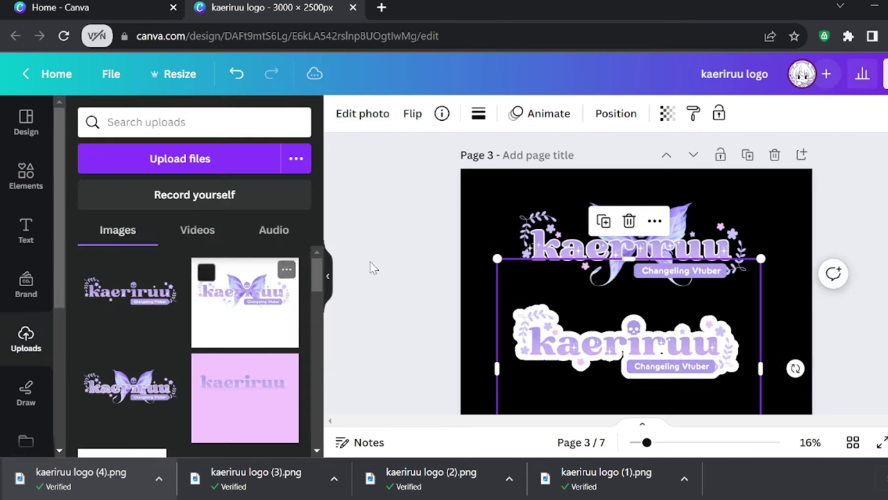
pyautogui.click(362, 113)
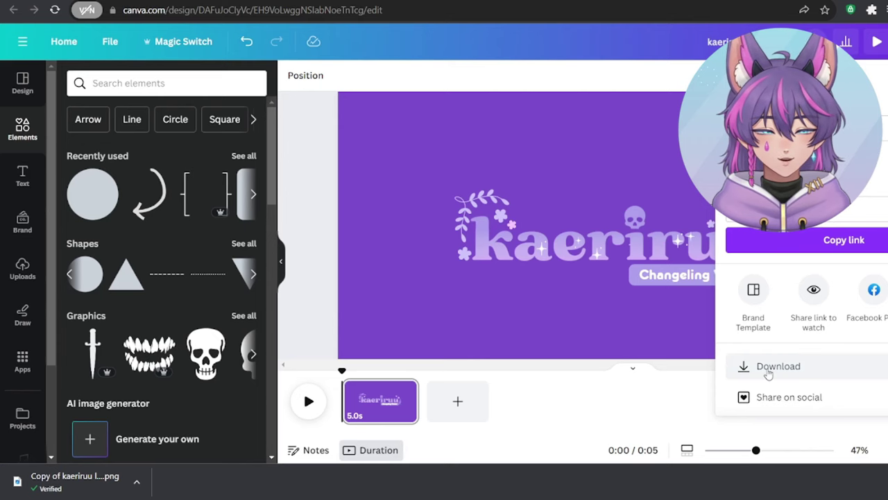
# - Download the logo from the purple design as a transparent PNG and upload the file onto the same page
pyautogui.click(765, 370)
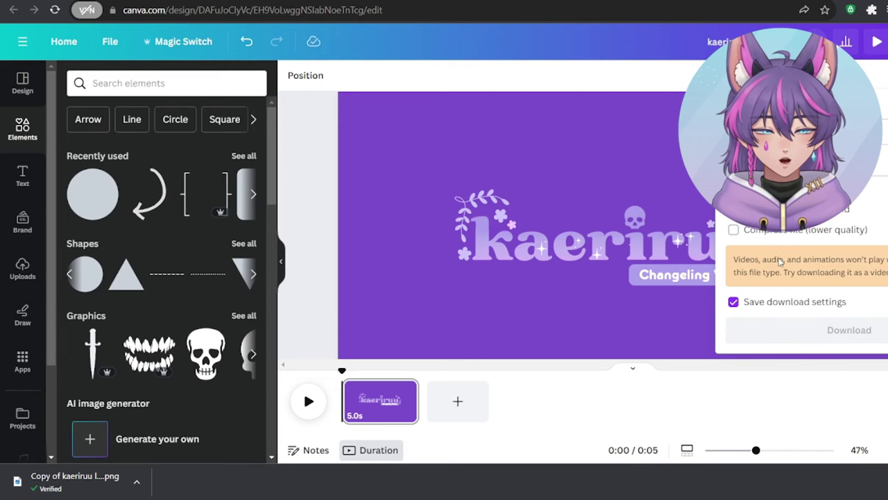
pyautogui.click(788, 332)
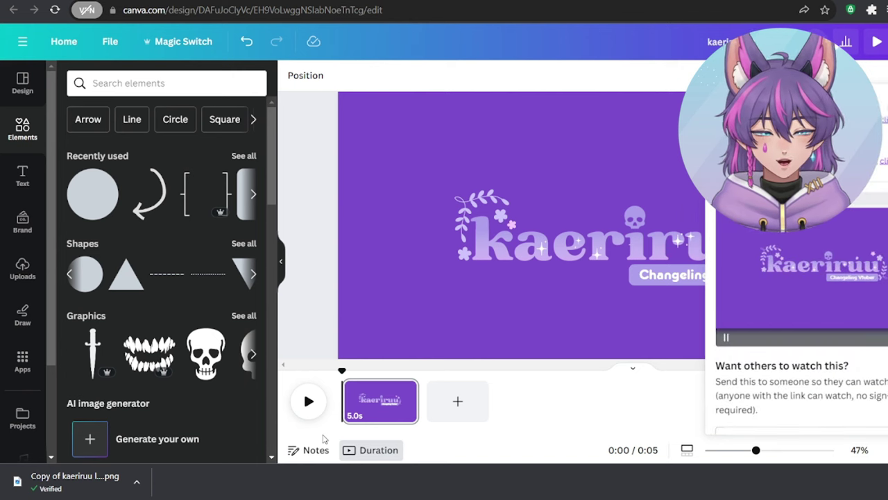
pyautogui.moveTo(96, 488); pyautogui.dragTo(440, 351)
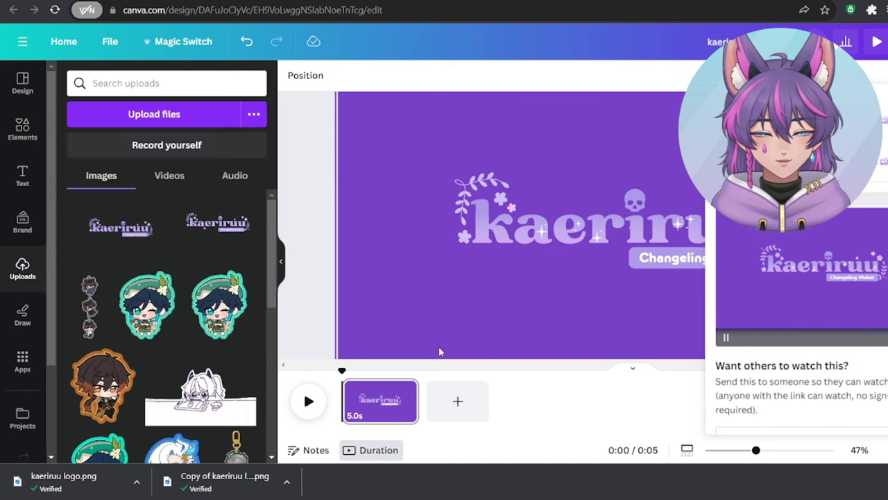
pyautogui.moveTo(508, 305); pyautogui.dragTo(441, 349)
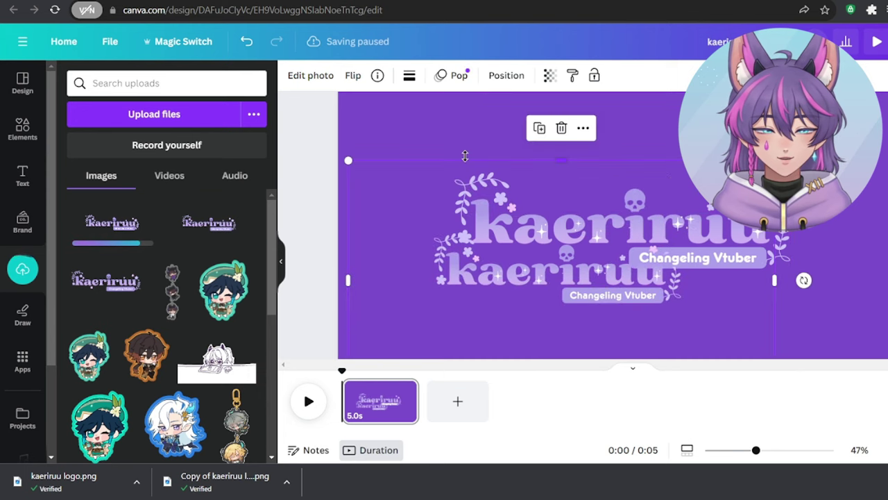
# - Add a white Outline shadow of size 38 to the uploaded logo image and reposition it over the original logo
pyautogui.click(311, 75)
pyautogui.scroll(-2, 169, 273)
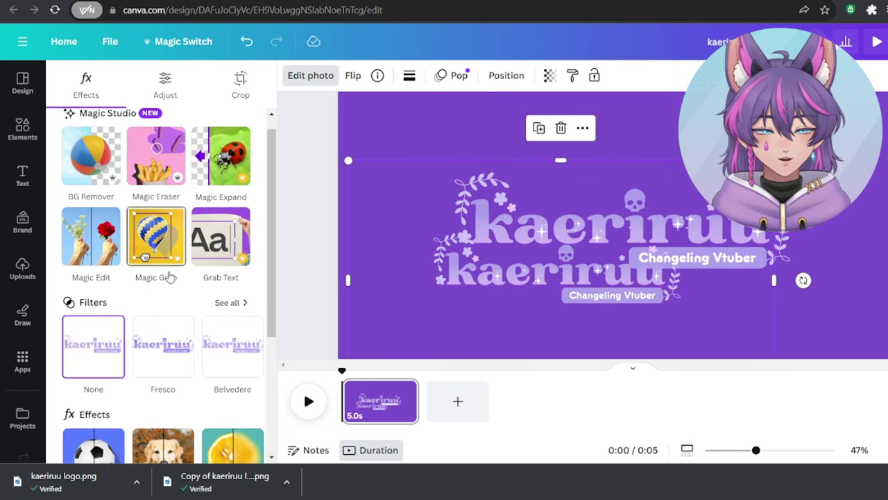
pyautogui.click(93, 412)
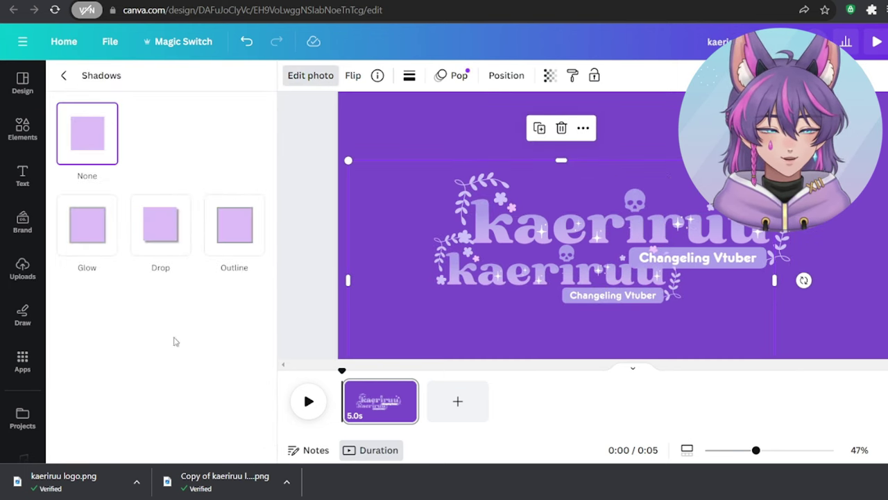
pyautogui.click(233, 240)
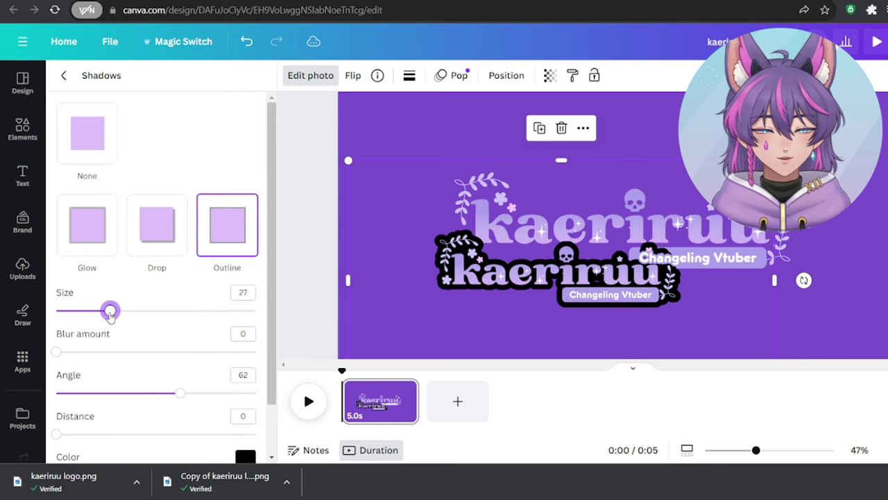
pyautogui.moveTo(104, 313); pyautogui.dragTo(133, 316)
pyautogui.click(245, 456)
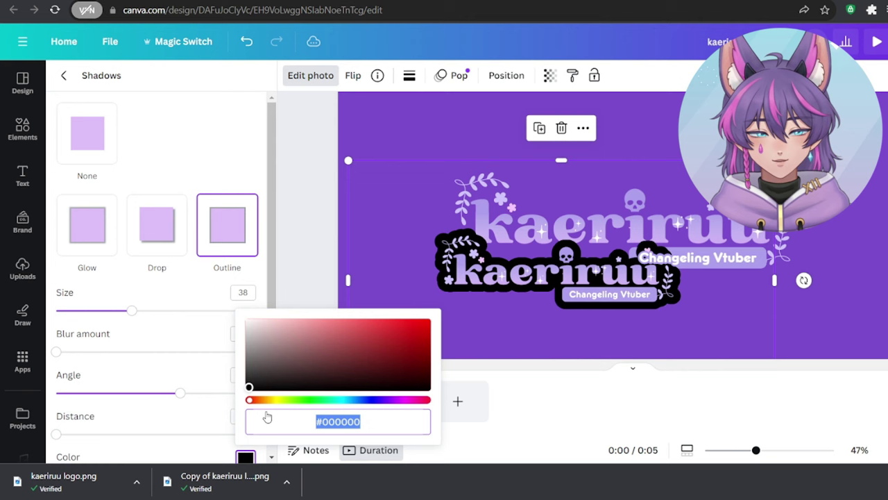
pyautogui.moveTo(270, 377); pyautogui.dragTo(184, 292)
pyautogui.click(213, 322)
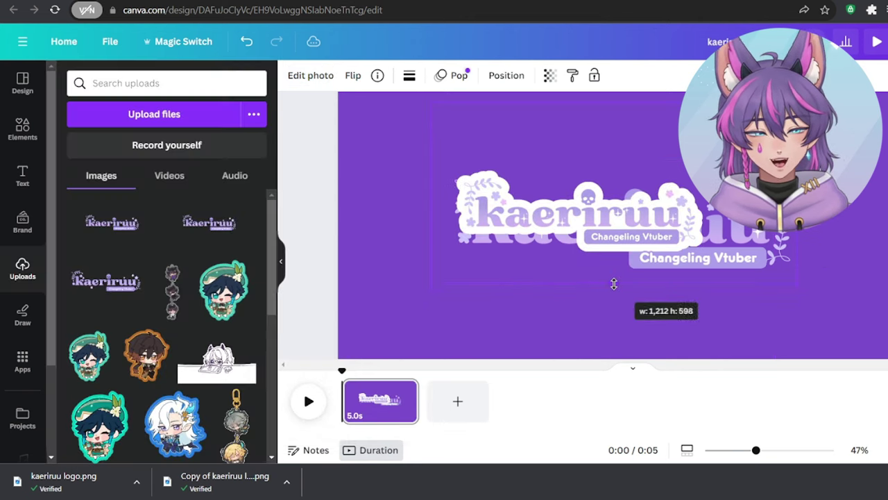
pyautogui.moveTo(689, 283); pyautogui.dragTo(620, 155)
# - Set the outlined logo image's brightness, contrast and highlights to 100
pyautogui.click(310, 75)
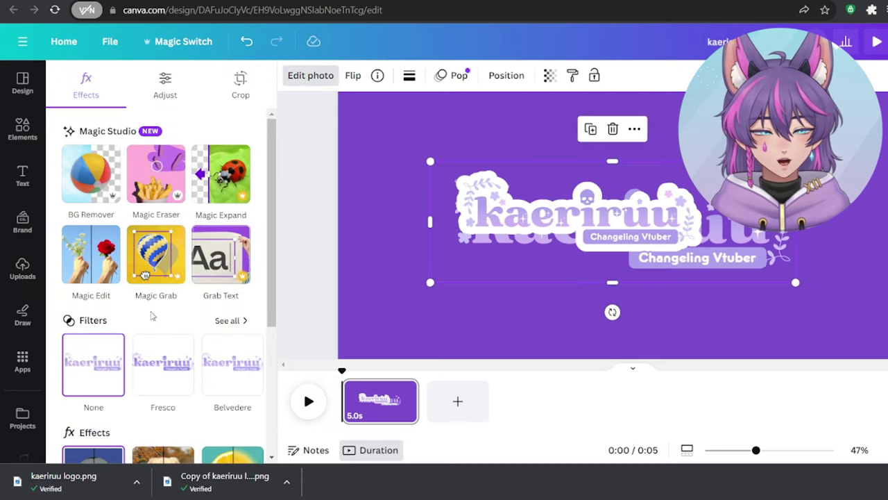
pyautogui.scroll(-3, 153, 316)
pyautogui.click(233, 273)
pyautogui.click(67, 78)
pyautogui.click(165, 84)
pyautogui.moveTo(156, 379); pyautogui.dragTo(265, 374)
pyautogui.scroll(-1, 199, 349)
pyautogui.moveTo(156, 320); pyautogui.dragTo(357, 338)
pyautogui.scroll(-1, 162, 338)
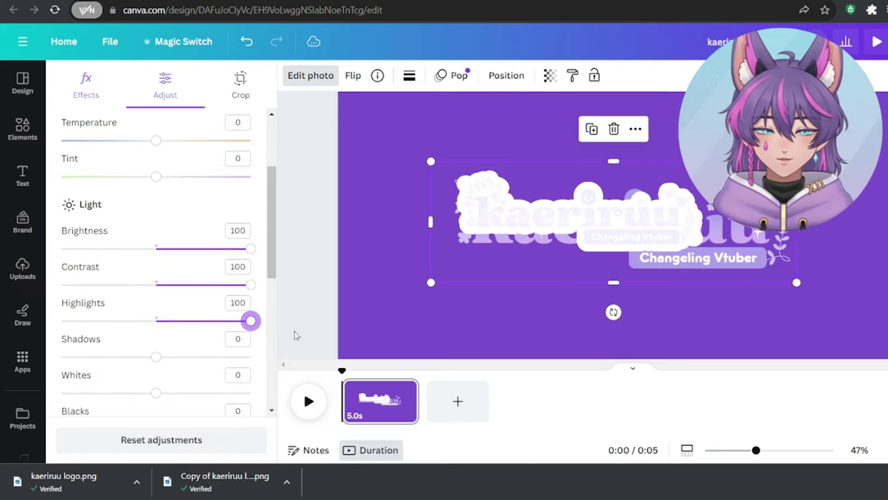
# - Set the outlined image's whites to 100 and its vibrance and saturation to -100
pyautogui.scroll(-1, 61, 356)
pyautogui.moveTo(155, 359); pyautogui.dragTo(250, 359)
pyautogui.scroll(-6, 250, 277)
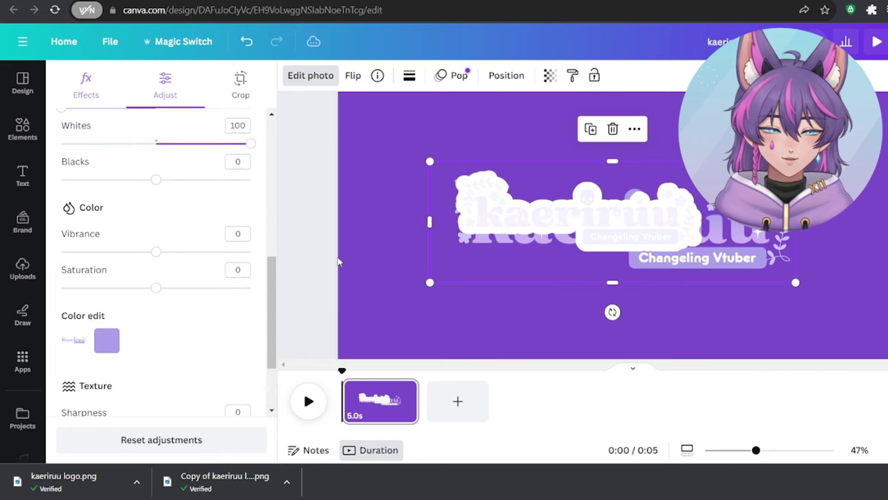
pyautogui.moveTo(251, 251); pyautogui.dragTo(61, 251)
pyautogui.moveTo(155, 288); pyautogui.dragTo(61, 289)
pyautogui.scroll(-3, 246, 252)
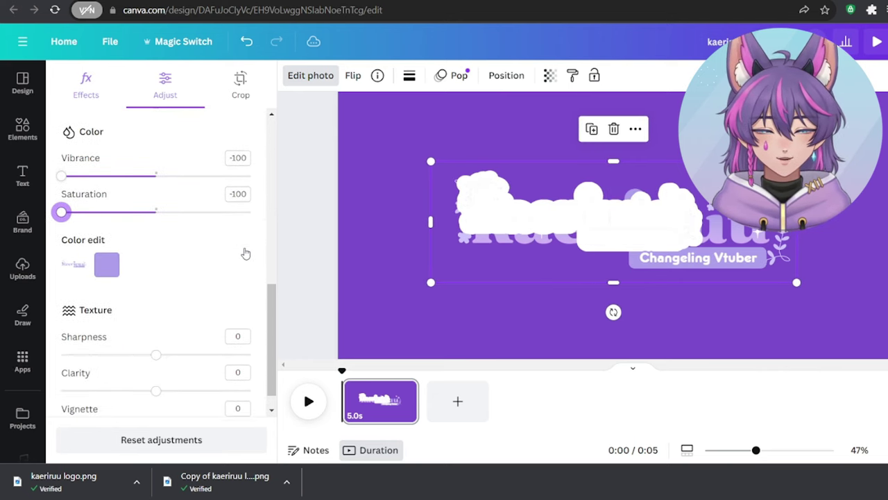
# - Send the white outline image behind the original logo and enlarge it to line up with the logo's edges
pyautogui.click(505, 76)
pyautogui.click(718, 322)
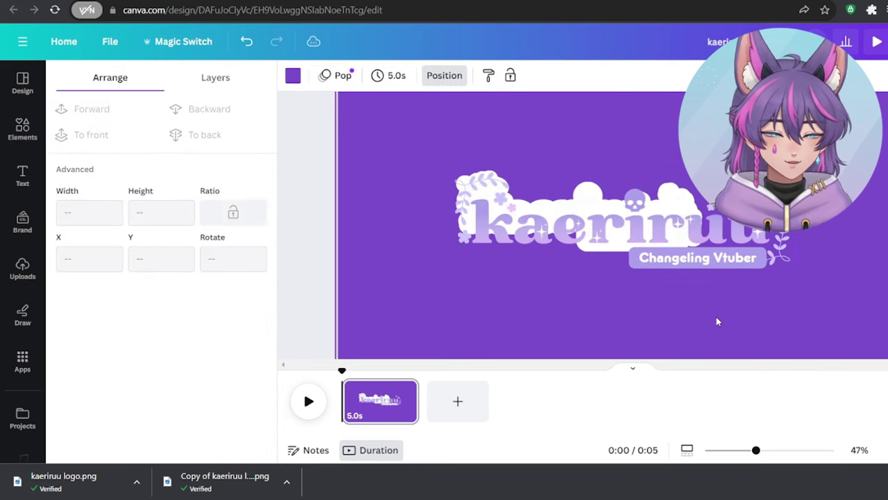
pyautogui.click(655, 196)
pyautogui.moveTo(787, 279); pyautogui.dragTo(836, 427)
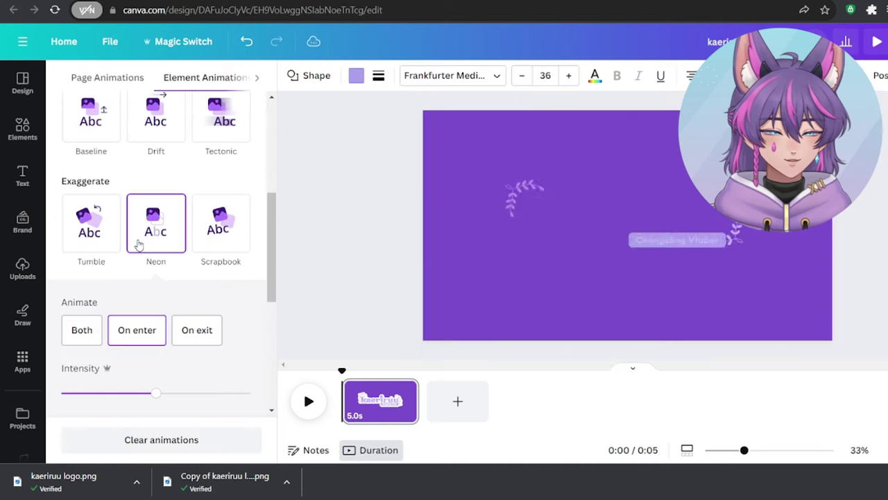
# - Try the Stomp entrance animation on the selected logo elements
pyautogui.scroll(-3, 97, 256)
pyautogui.click(98, 271)
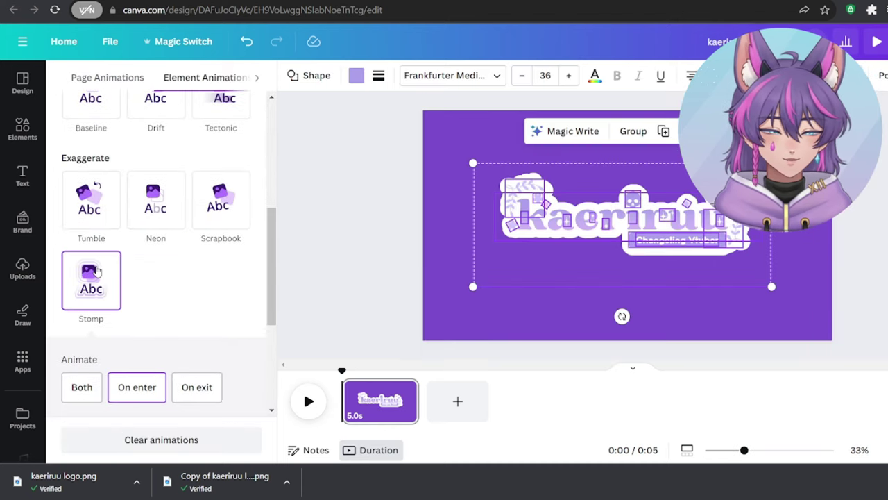
pyautogui.scroll(-3, 139, 299)
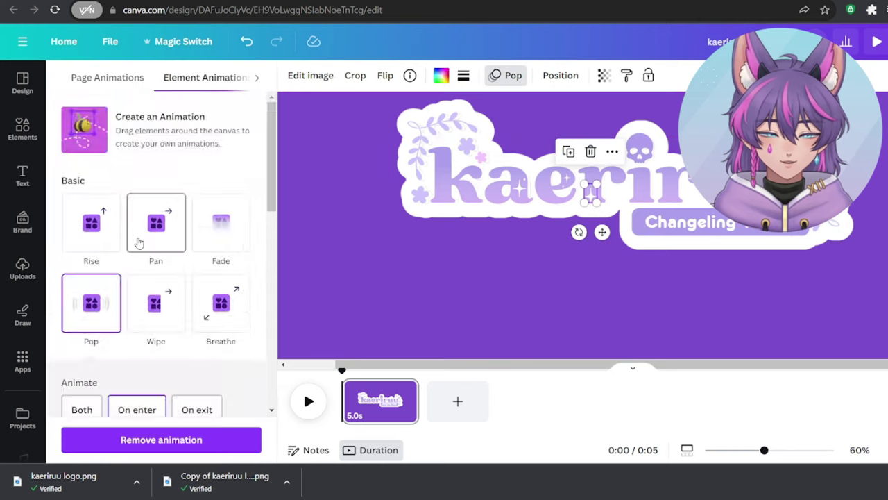
# - Add the Flicker and Pulse motion effects to the sparkle on the first "r" and reduce the Pulse intensity
pyautogui.scroll(-10, 138, 242)
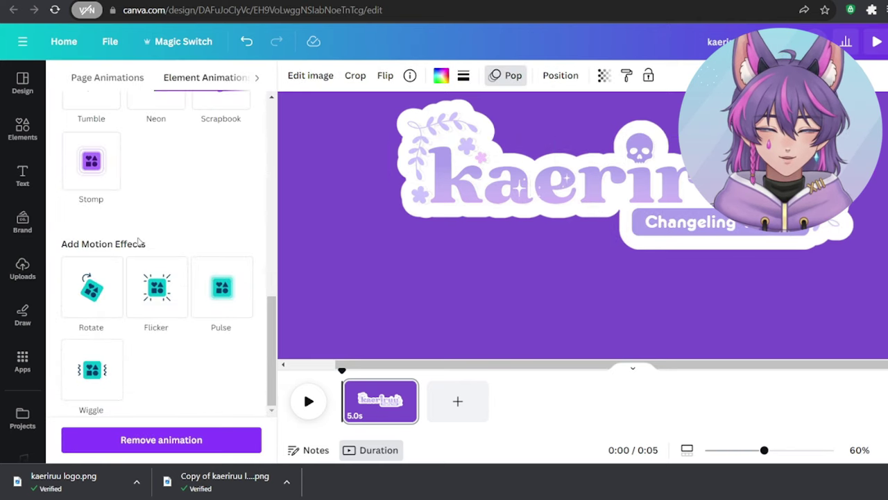
pyautogui.click(159, 299)
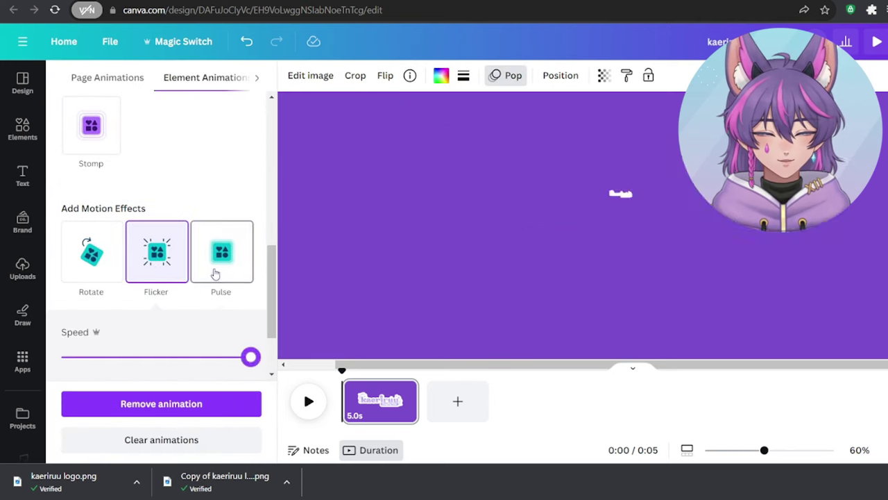
pyautogui.click(215, 274)
pyautogui.moveTo(142, 358); pyautogui.dragTo(125, 357)
# - Play the page animation, then slow the Flicker effect on the "r" sparkle to about half speed
pyautogui.click(370, 215)
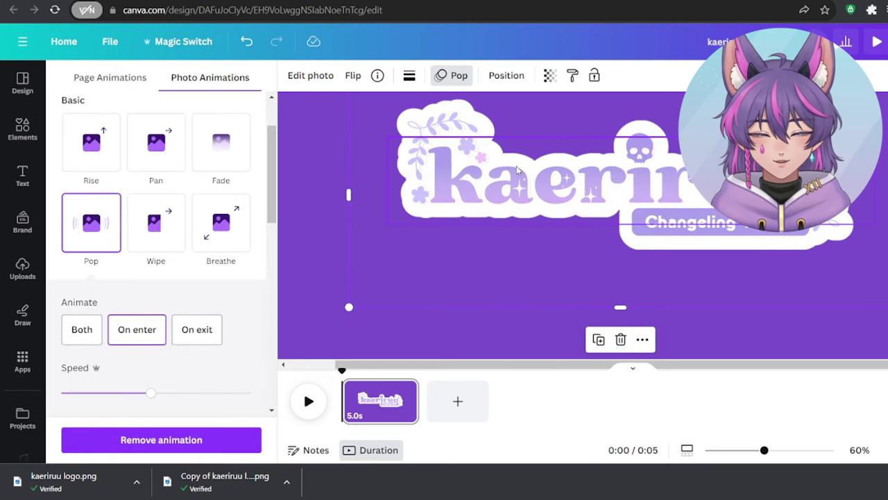
pyautogui.click(308, 403)
pyautogui.rightClick(438, 184)
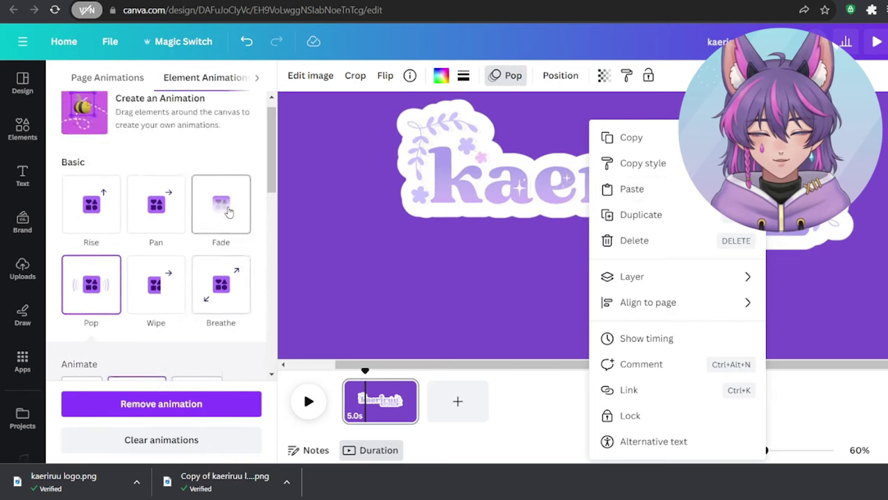
pyautogui.scroll(-6, 229, 211)
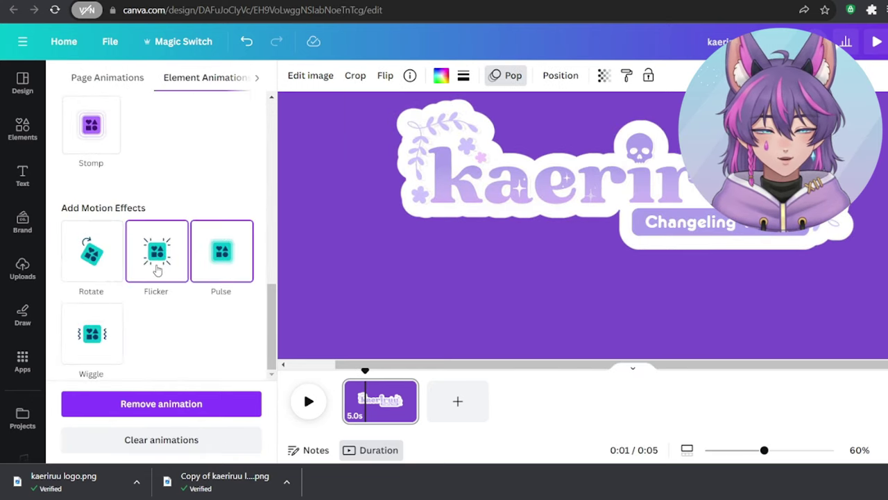
pyautogui.click(157, 271)
pyautogui.moveTo(243, 357); pyautogui.dragTo(184, 357)
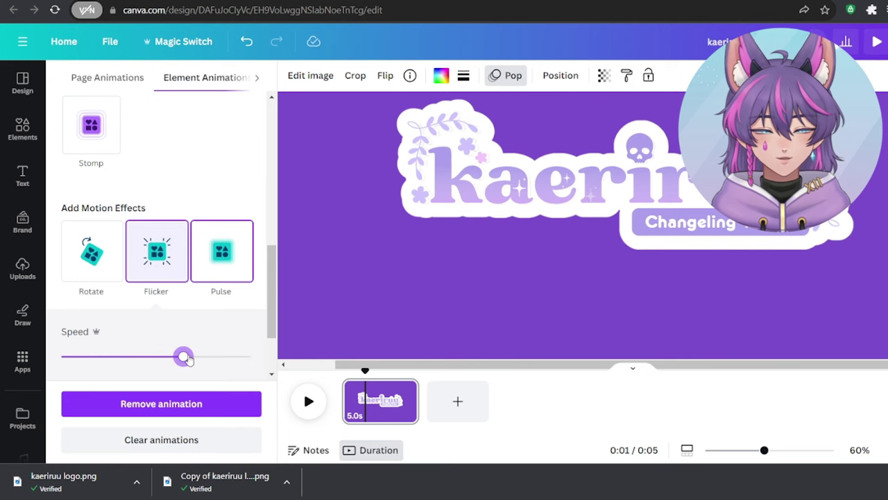
pyautogui.click(233, 271)
pyautogui.click(166, 268)
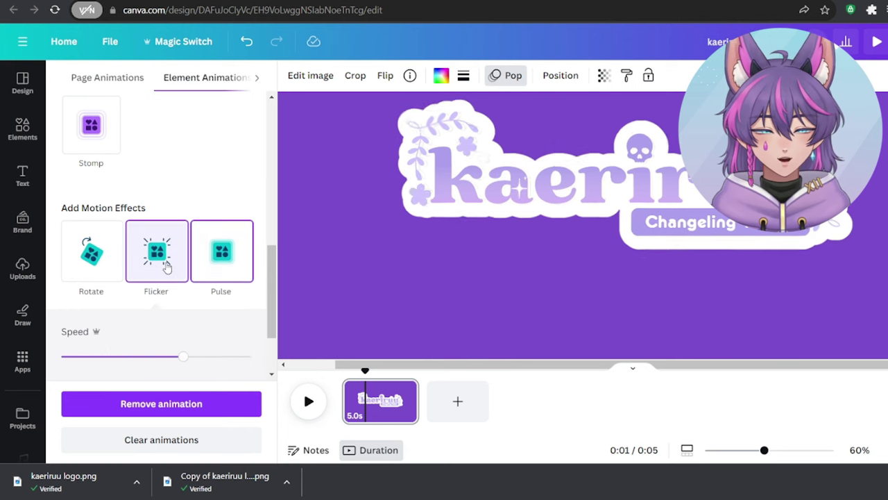
pyautogui.moveTo(183, 357); pyautogui.dragTo(153, 357)
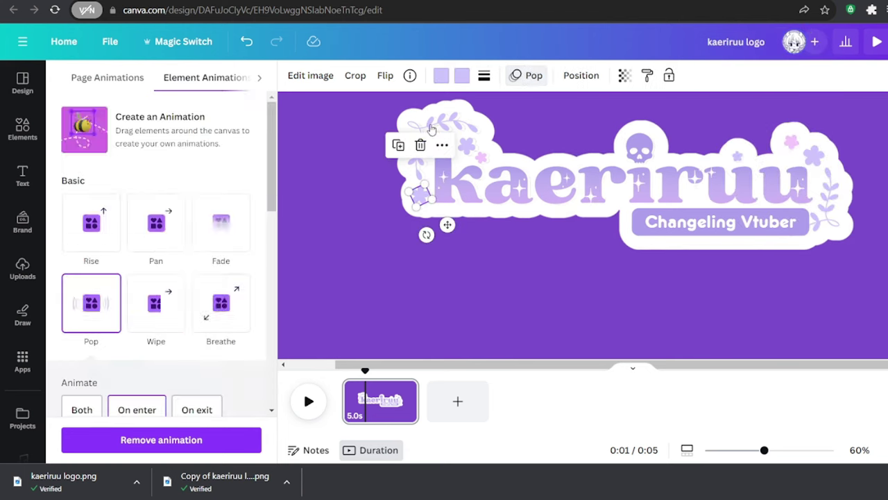
# - Add the Rotate motion effect to the purple flower beside the base of the "k" and to the pink flower above it
pyautogui.scroll(-5, 87, 333)
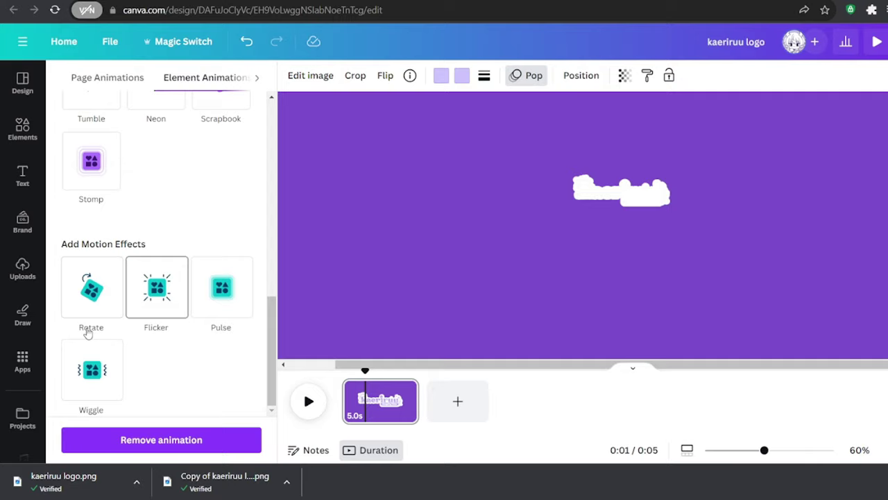
pyautogui.click(89, 284)
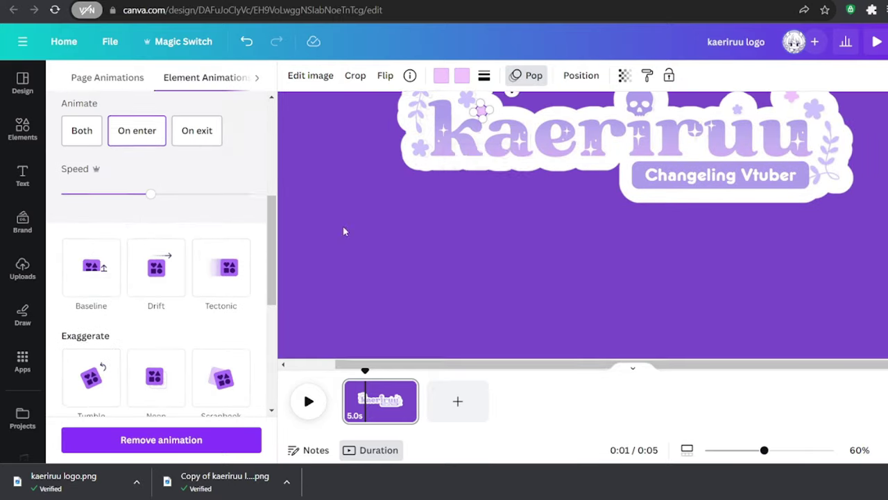
pyautogui.click(81, 364)
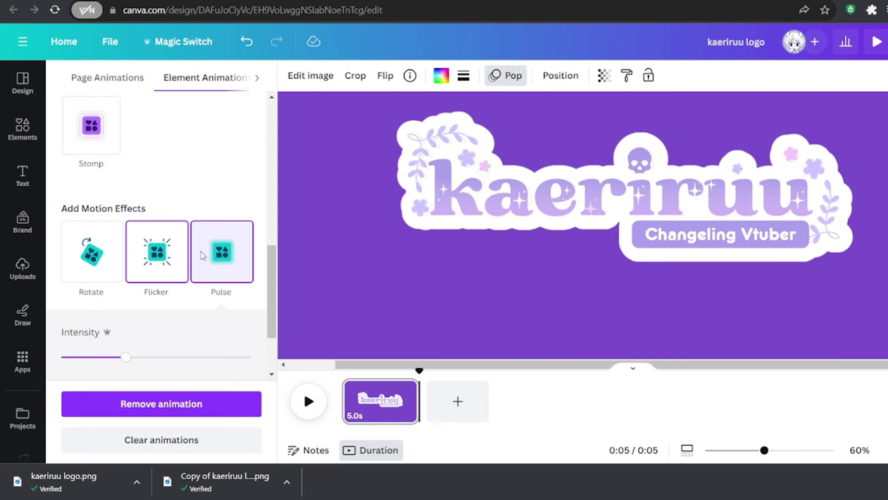
# - Remove the Flicker motion effect from the sparkle on the first "r"
pyautogui.click(158, 254)
pyautogui.scroll(-2, 209, 312)
pyautogui.scroll(1, 210, 309)
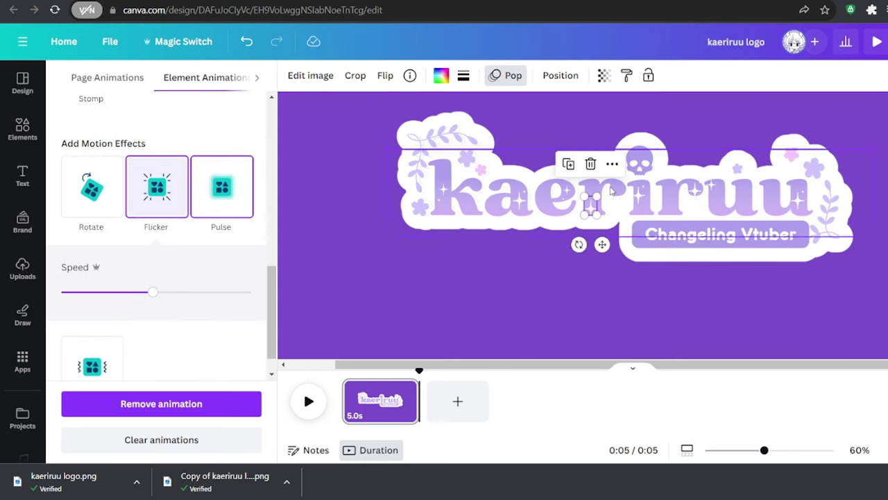
pyautogui.click(202, 407)
# - Add the Wiggle motion effect to the pink flower above the "k"
pyautogui.click(482, 169)
pyautogui.click(105, 343)
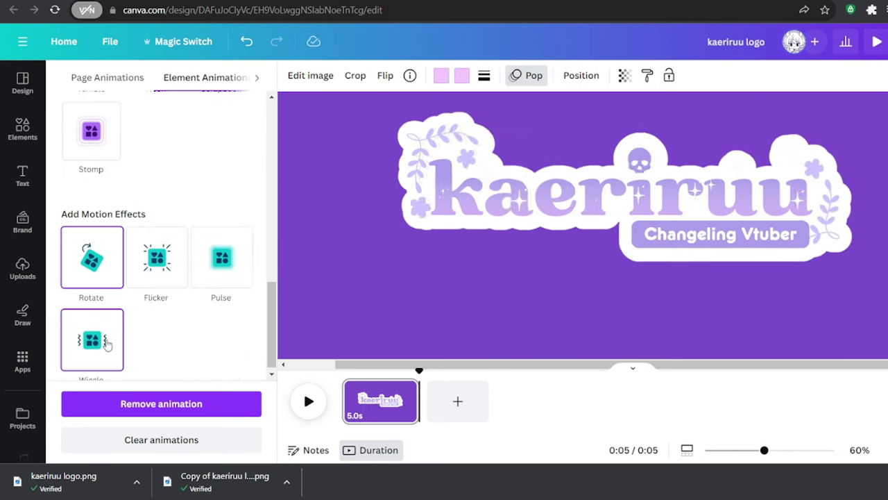
pyautogui.scroll(5, 198, 367)
# - Try the Drift and Baseline animations on the grouped logo elements
pyautogui.click(591, 205)
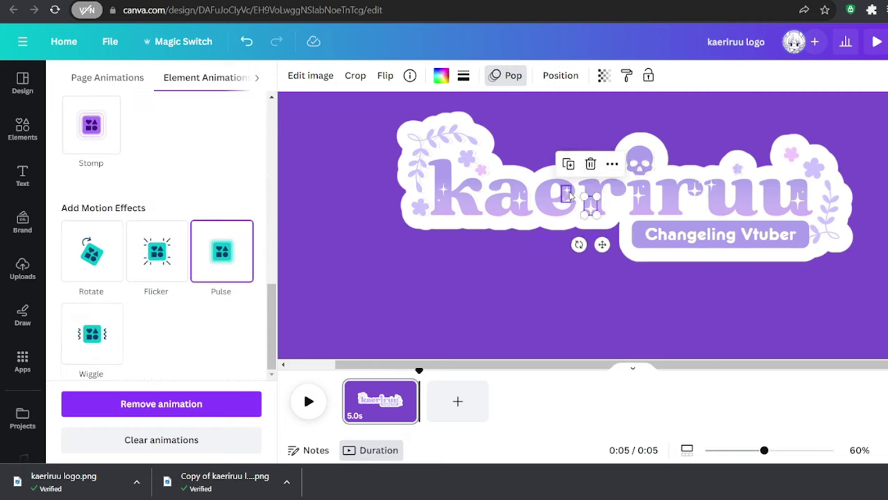
pyautogui.click(139, 378)
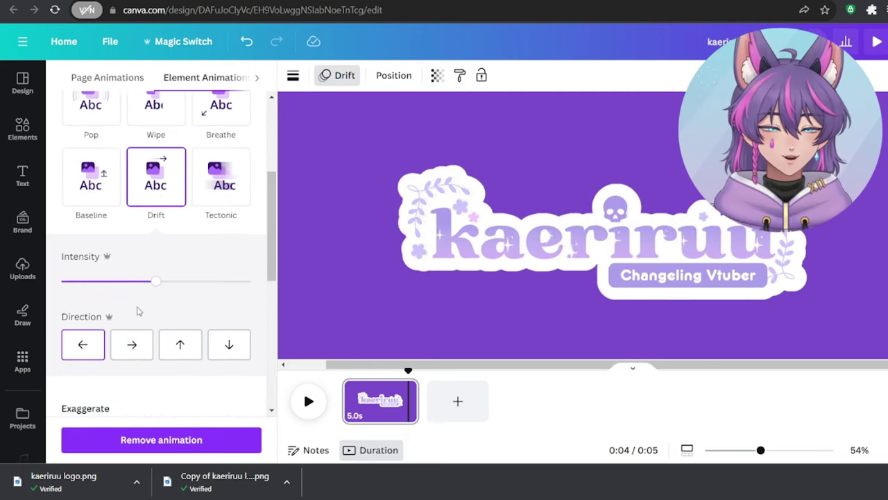
pyautogui.click(104, 177)
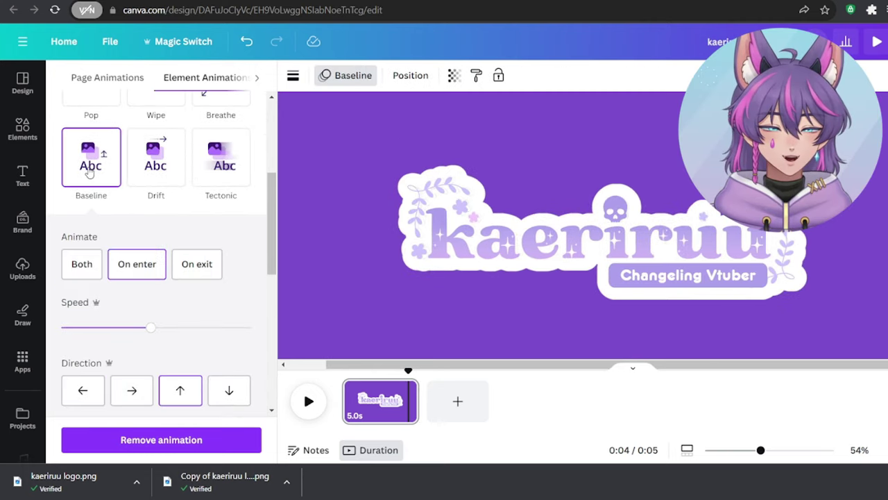
# - Ungroup the logo and group only the "Changeling Vtuber" text with its subtitle bar
pyautogui.click(614, 279)
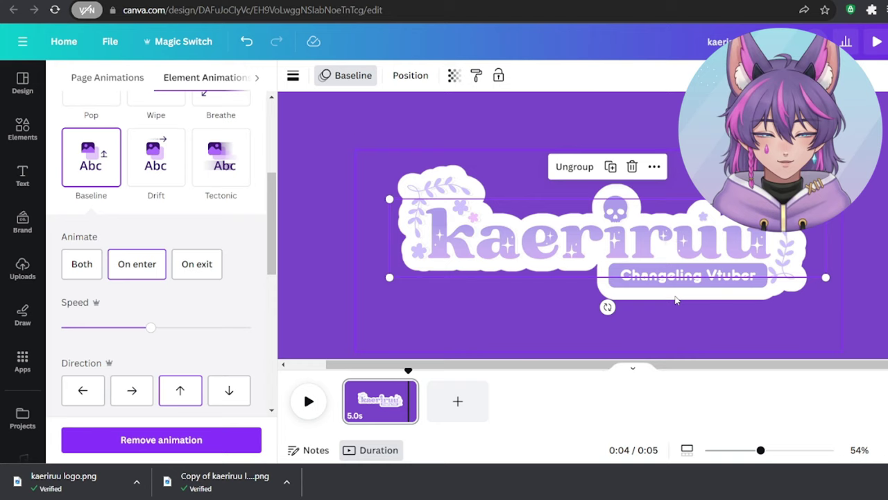
pyautogui.click(614, 280)
pyautogui.scroll(4, 620, 280)
pyautogui.keyDown('shift'); pyautogui.click(603, 242); pyautogui.keyUp('shift')
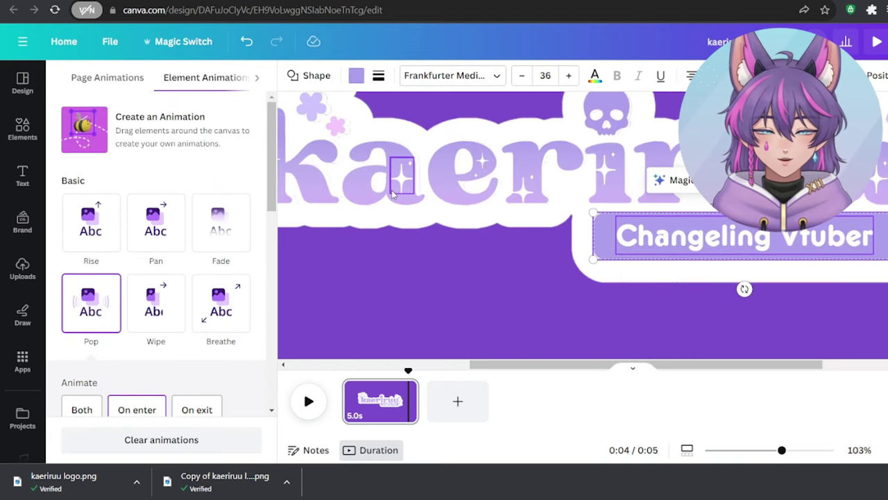
pyautogui.click(458, 317)
# - Apply the Baseline animation to the grouped "Changeling Vtuber" text and its subtitle bar
pyautogui.click(660, 237)
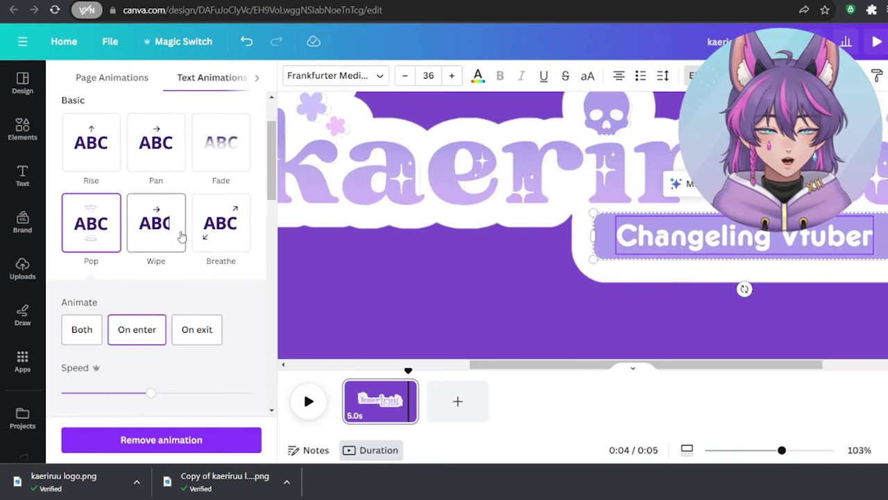
pyautogui.scroll(-3, 466, 278)
pyautogui.click(466, 278)
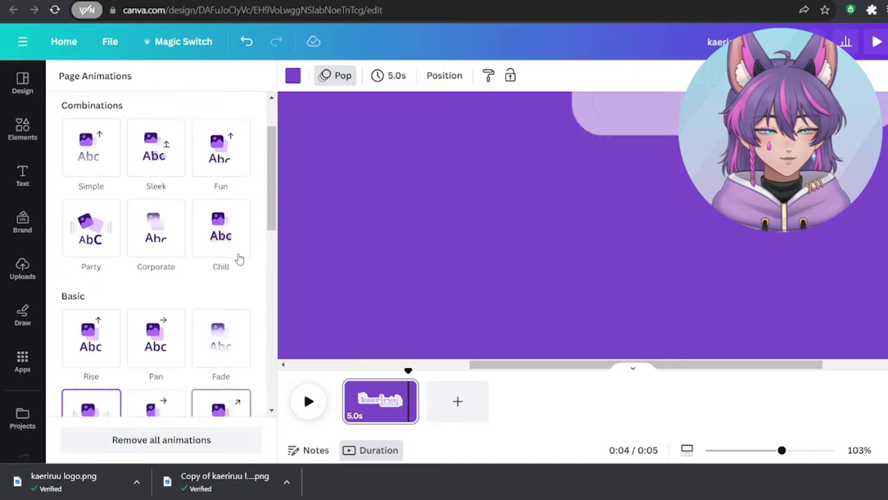
pyautogui.scroll(4, 684, 312)
pyautogui.click(713, 328)
pyautogui.click(712, 329)
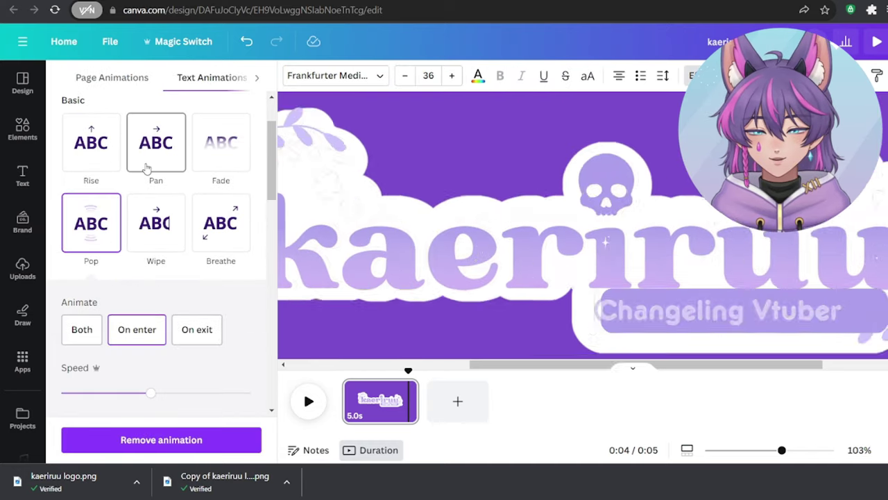
pyautogui.click(135, 79)
pyautogui.click(631, 321)
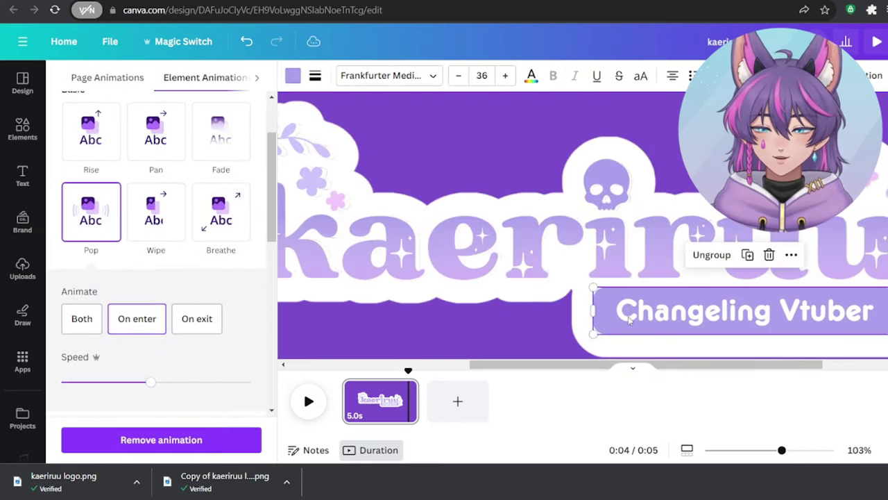
pyautogui.scroll(-3, 185, 271)
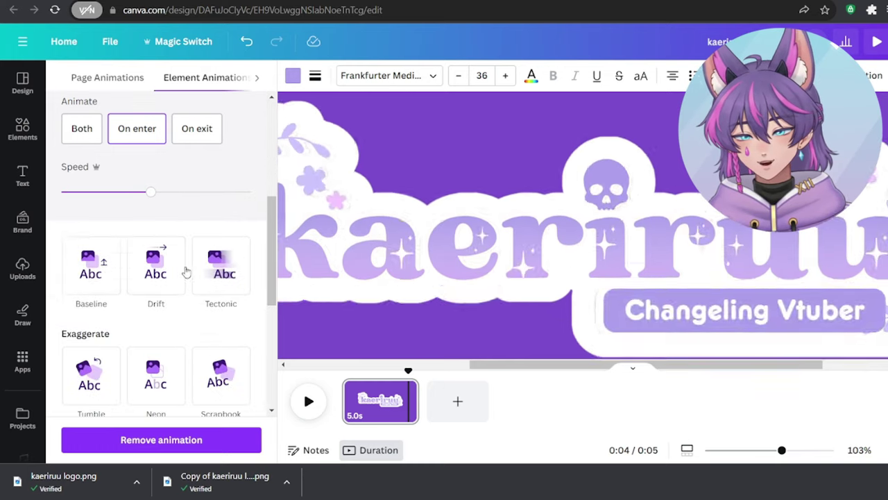
pyautogui.click(90, 258)
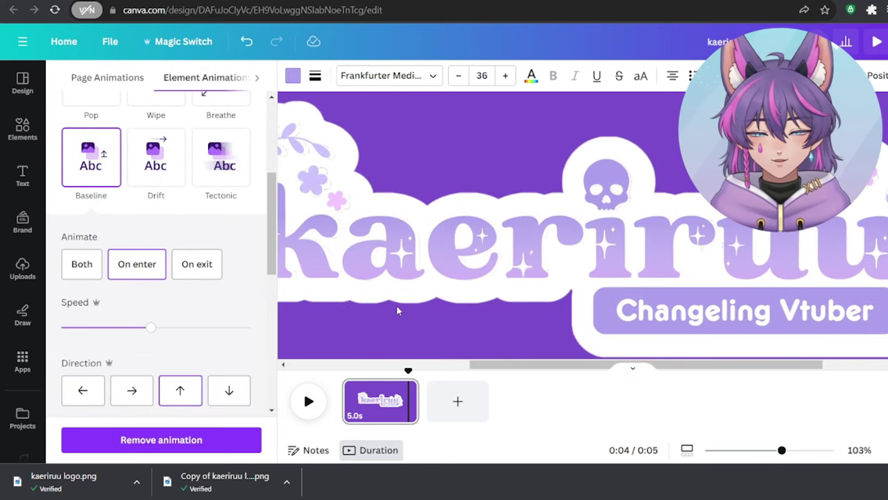
# - Play the page's animation from the beginning to check the logo's entrance
pyautogui.click(397, 306)
pyautogui.click(407, 391)
pyautogui.click(307, 402)
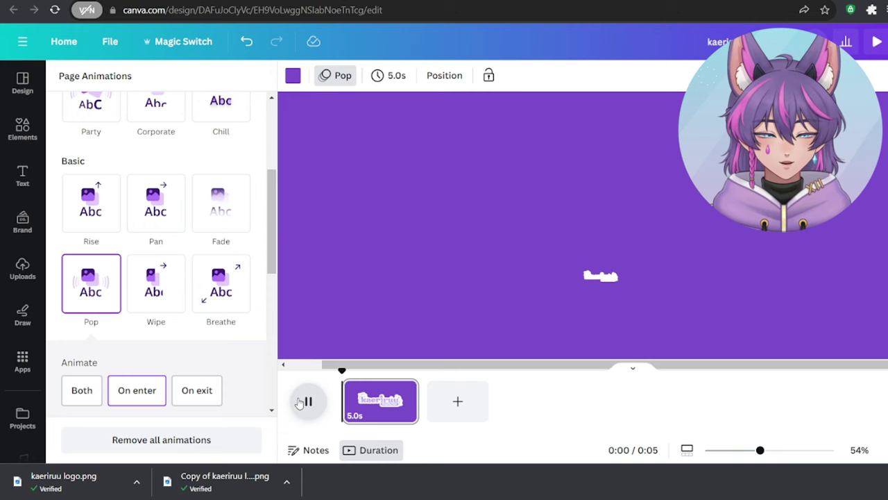
# - Duplicate the animated logo page
pyautogui.click(454, 401)
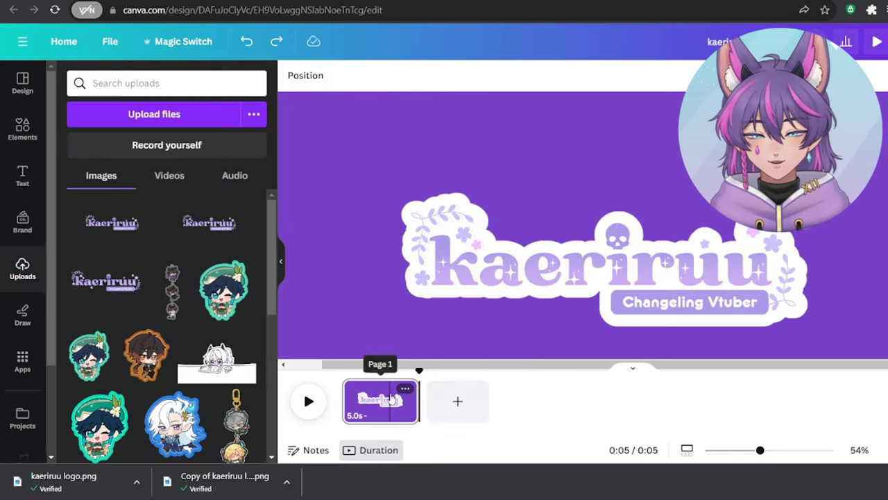
pyautogui.click(405, 389)
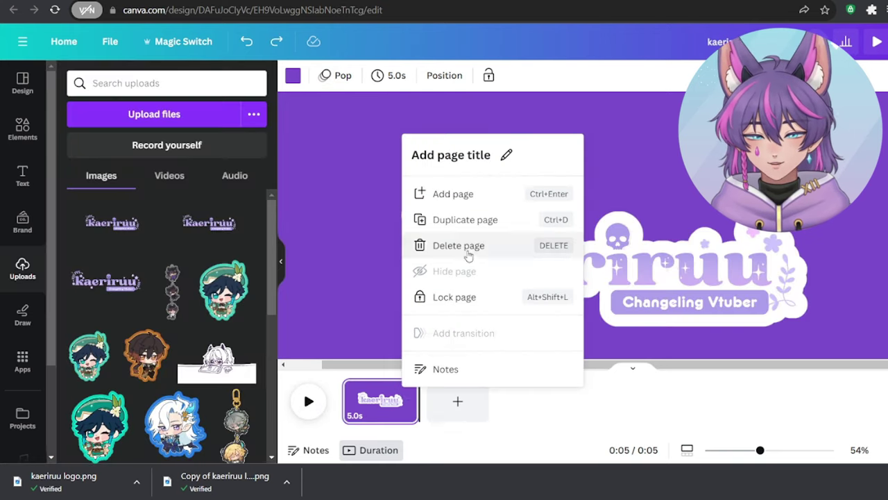
pyautogui.click(450, 217)
# - Try an upward Wipe exit animation on all logo elements of the duplicated page, and clear their animations
pyautogui.click(484, 327)
pyautogui.click(406, 75)
pyautogui.scroll(-5, 160, 278)
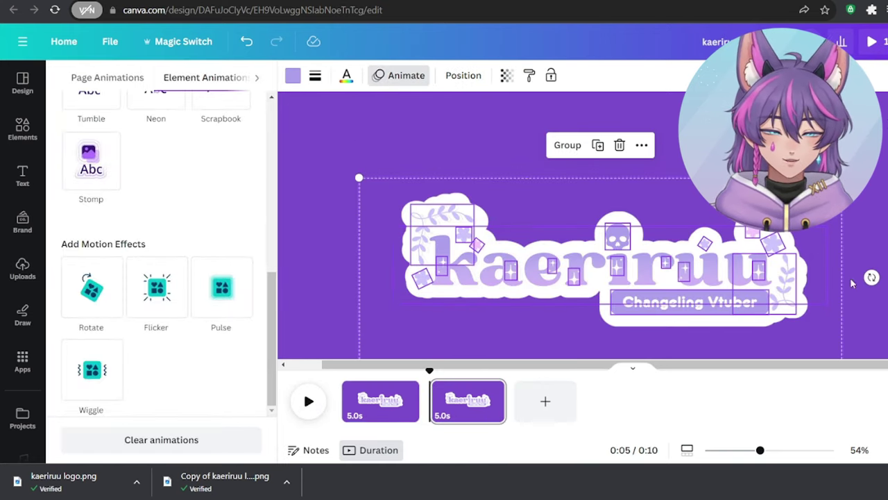
pyautogui.click(108, 76)
pyautogui.scroll(-2, 178, 303)
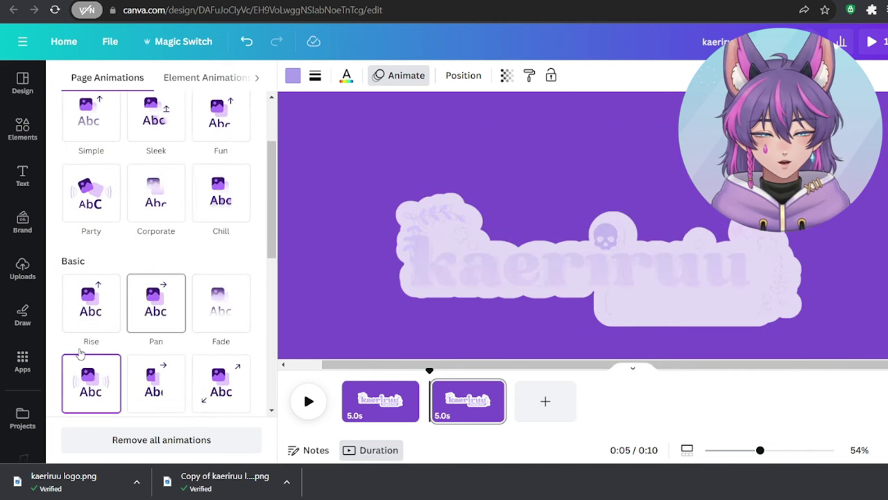
pyautogui.click(229, 390)
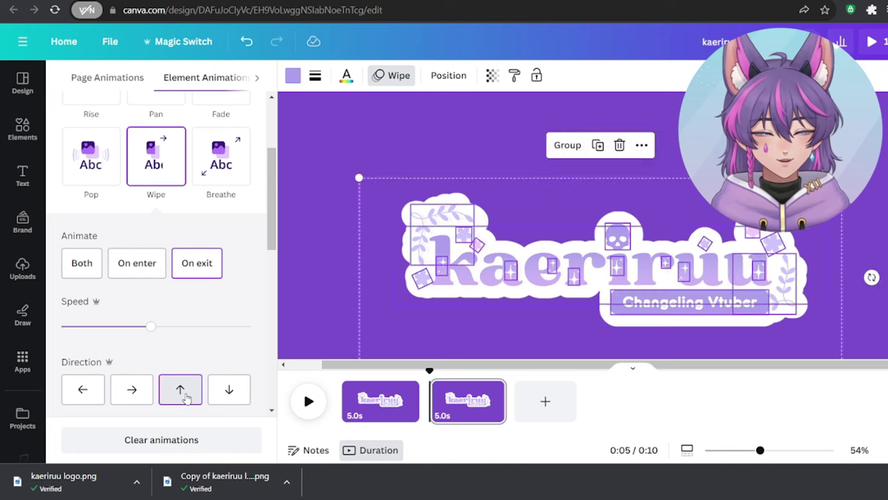
pyautogui.click(180, 390)
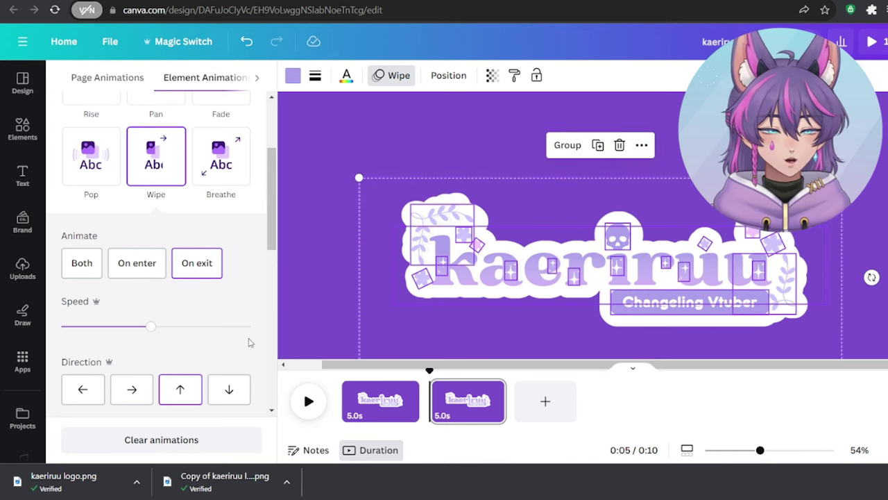
pyautogui.click(161, 439)
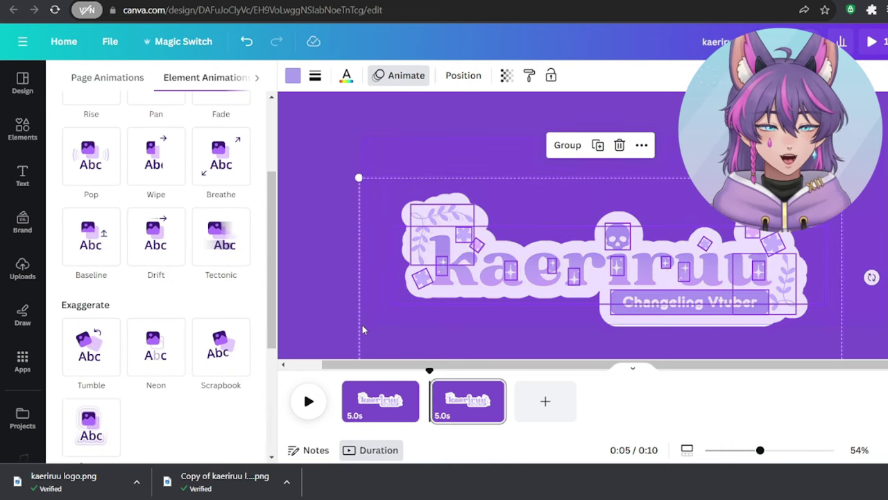
# - Group all logo elements on the second page and apply the Pop animation on exit
pyautogui.click(570, 147)
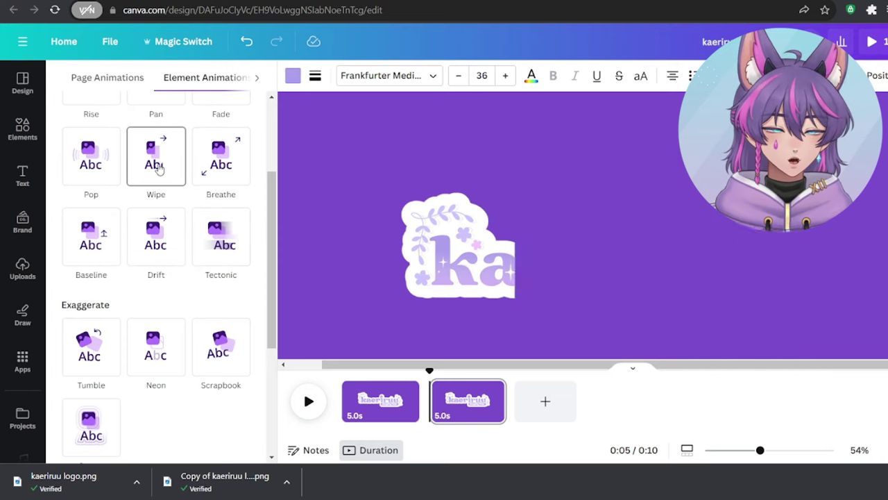
pyautogui.click(90, 163)
pyautogui.click(197, 265)
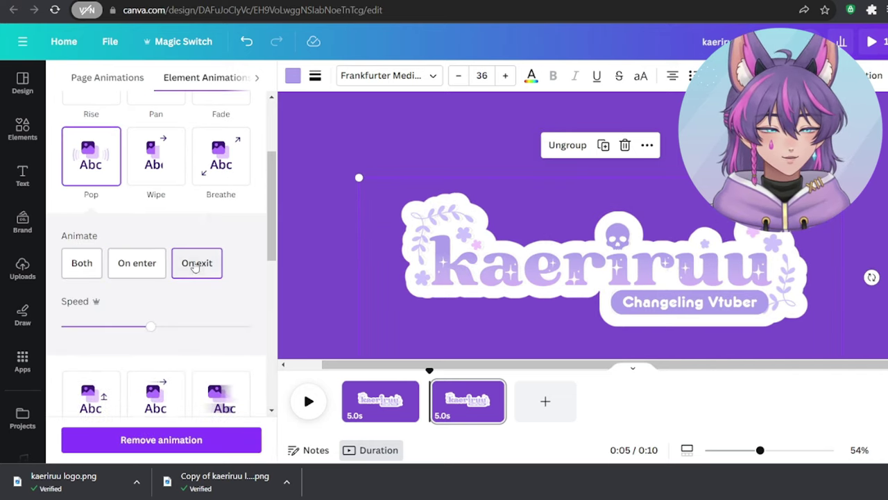
# - Add a blank third page and play the whole sequence from the first page
pyautogui.click(546, 401)
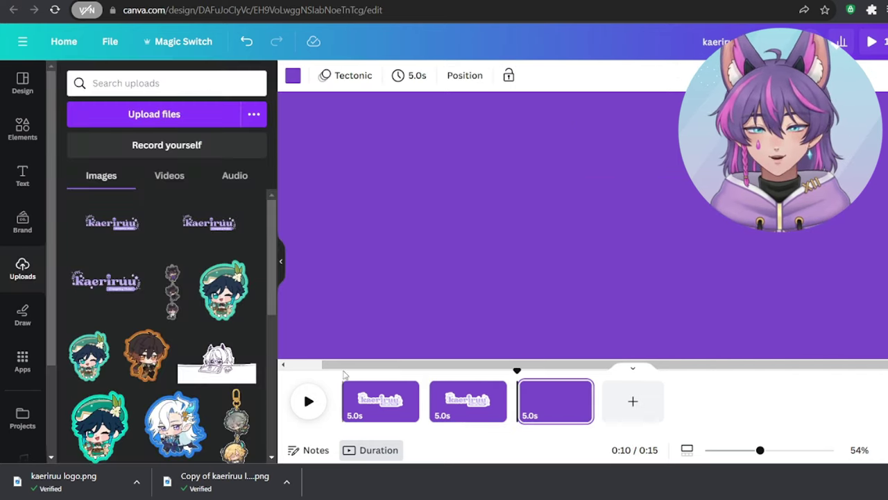
pyautogui.rightClick(344, 392)
pyautogui.click(313, 416)
pyautogui.press('F12')
pyautogui.press('F12')
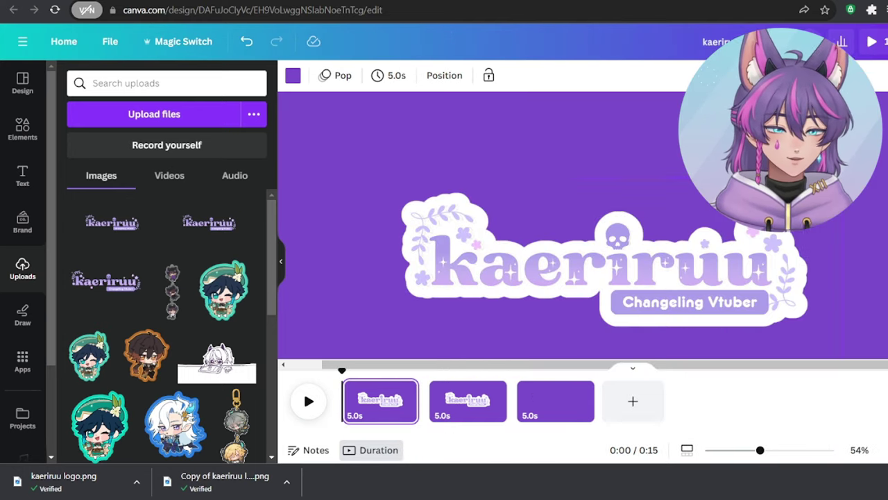
pyautogui.click(303, 410)
pyautogui.click(336, 75)
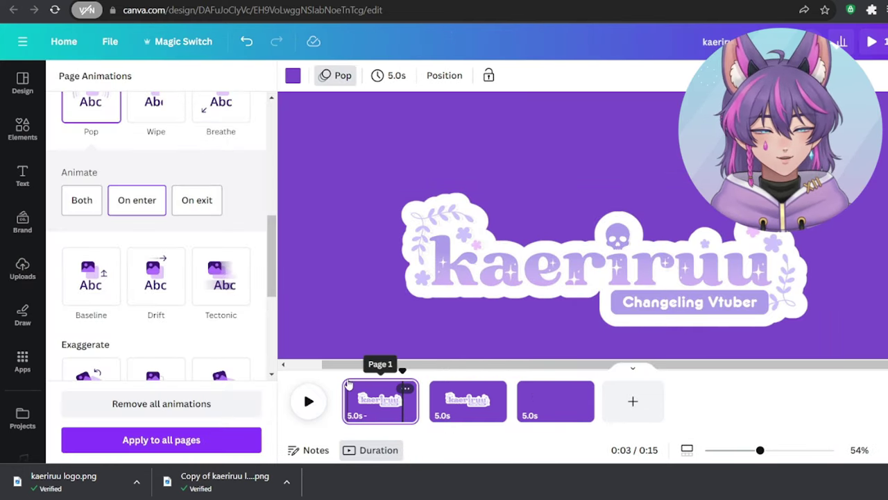
pyautogui.press('space')
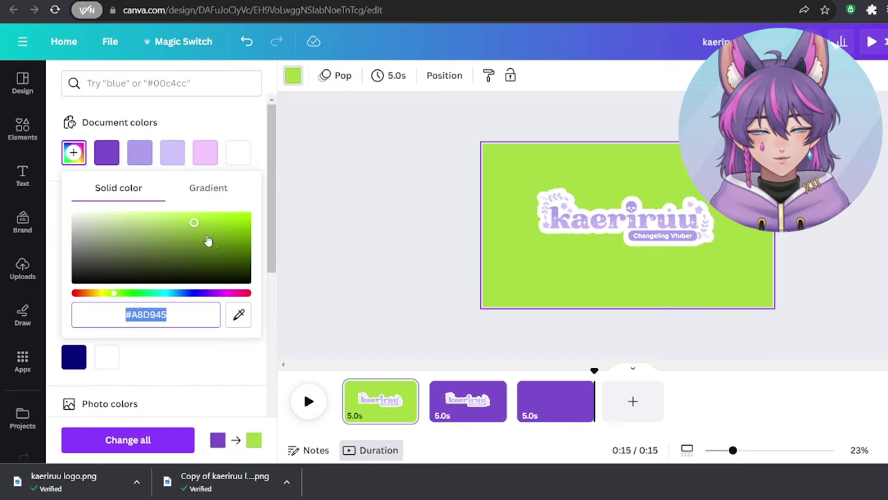
# - Set the background of all three pages to a fully saturated bright green
pyautogui.moveTo(136, 292); pyautogui.dragTo(130, 292)
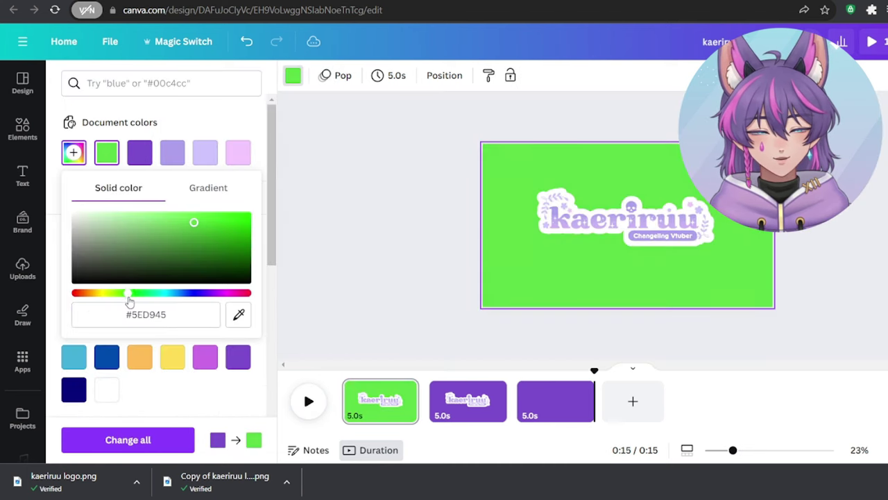
pyautogui.moveTo(196, 229); pyautogui.dragTo(247, 216)
pyautogui.click(467, 401)
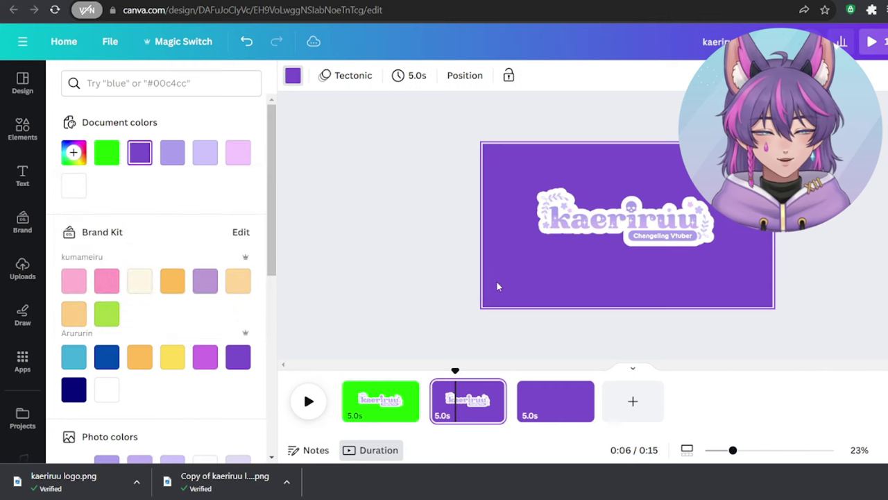
pyautogui.click(106, 152)
pyautogui.click(554, 401)
pyautogui.click(107, 152)
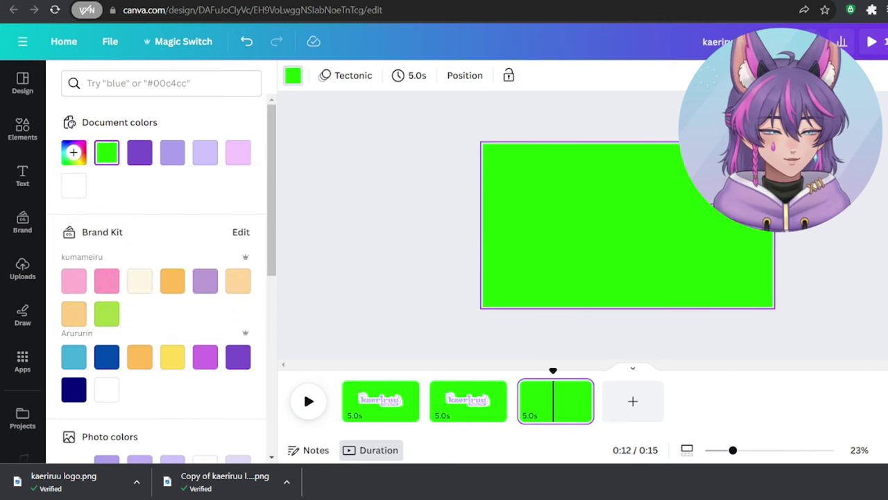
# - Open the file type choices in the download settings
pyautogui.click(774, 363)
pyautogui.click(791, 132)
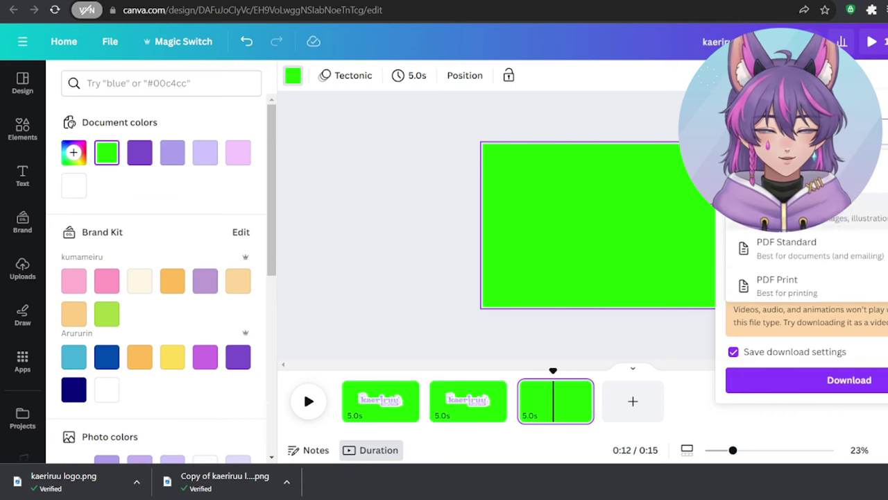